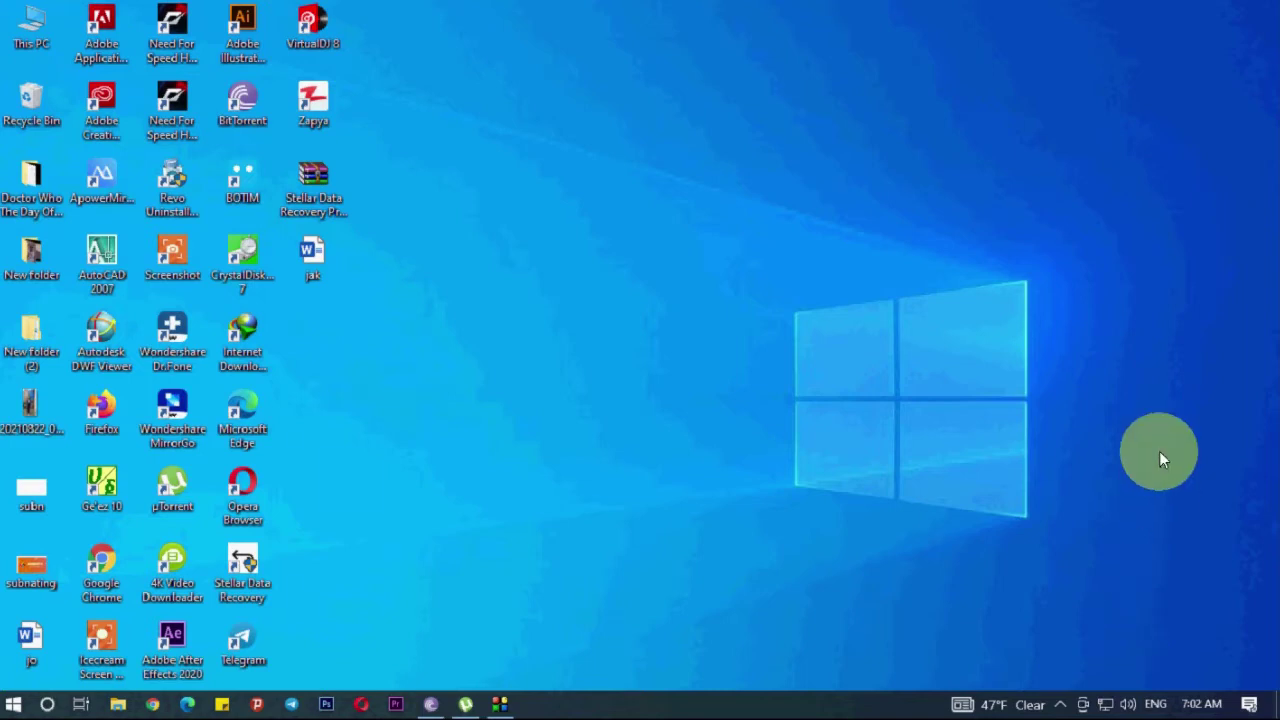
Open the advanced sharing options from the Ethernet page of the Network & Internet settings.
{"action": "right_click", "coordinate": [1105, 708]}
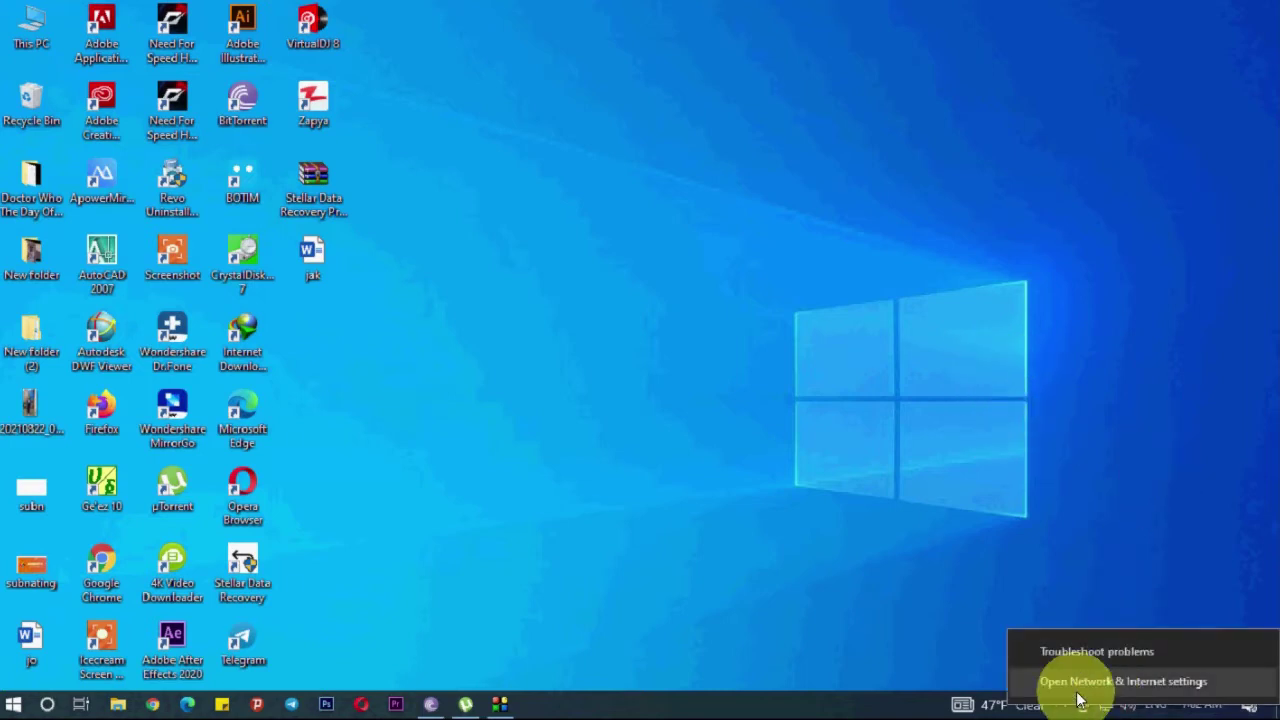
{"action": "left_click", "coordinate": [1153, 688]}
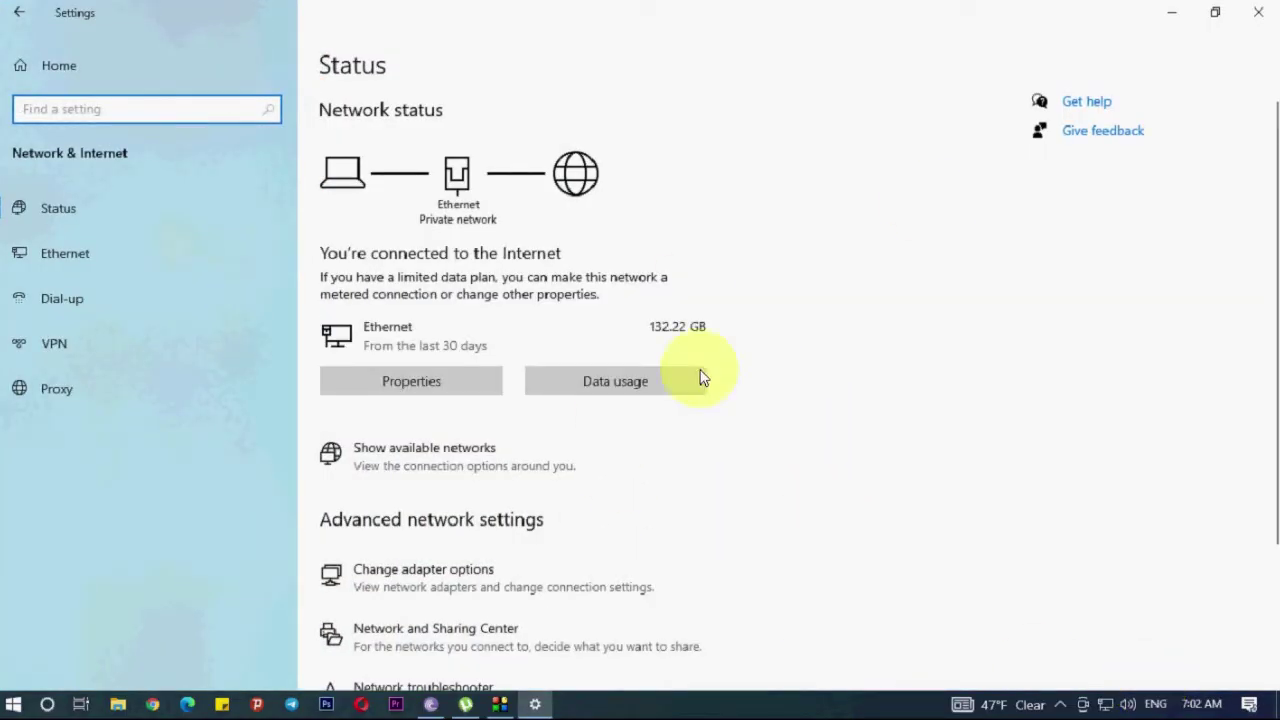
{"action": "left_click", "coordinate": [71, 263]}
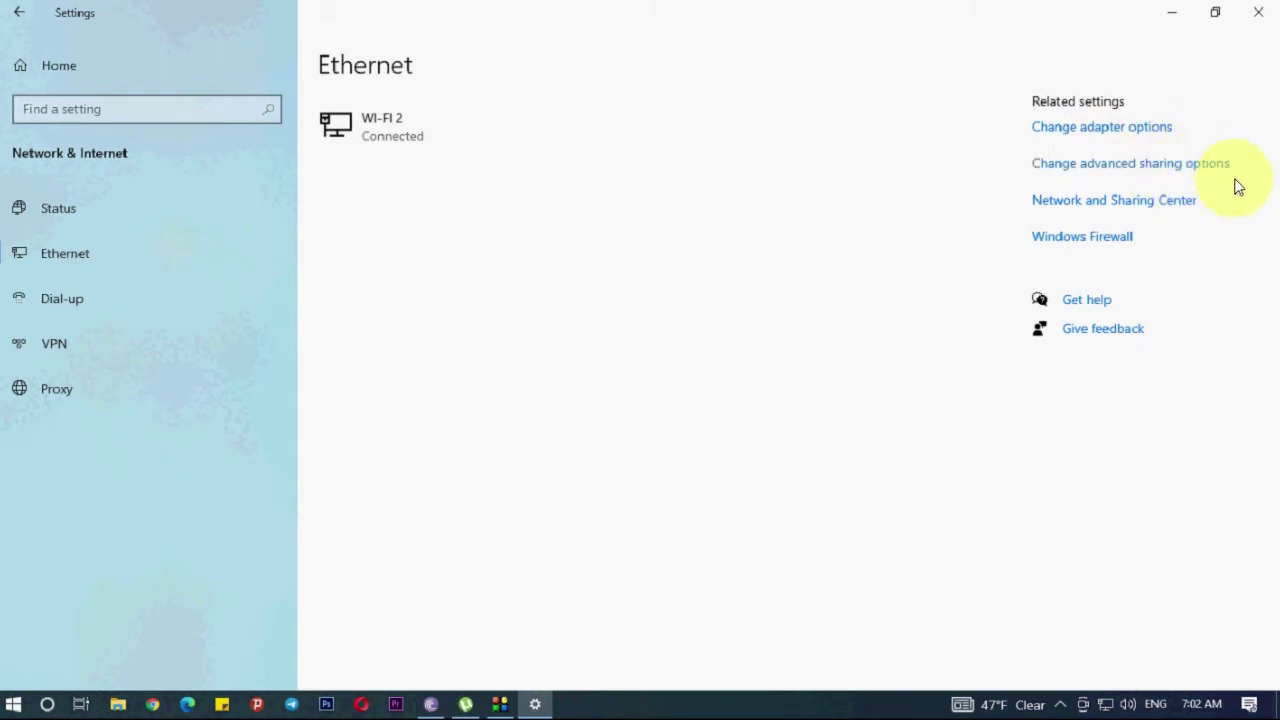
{"action": "left_click", "coordinate": [1136, 164]}
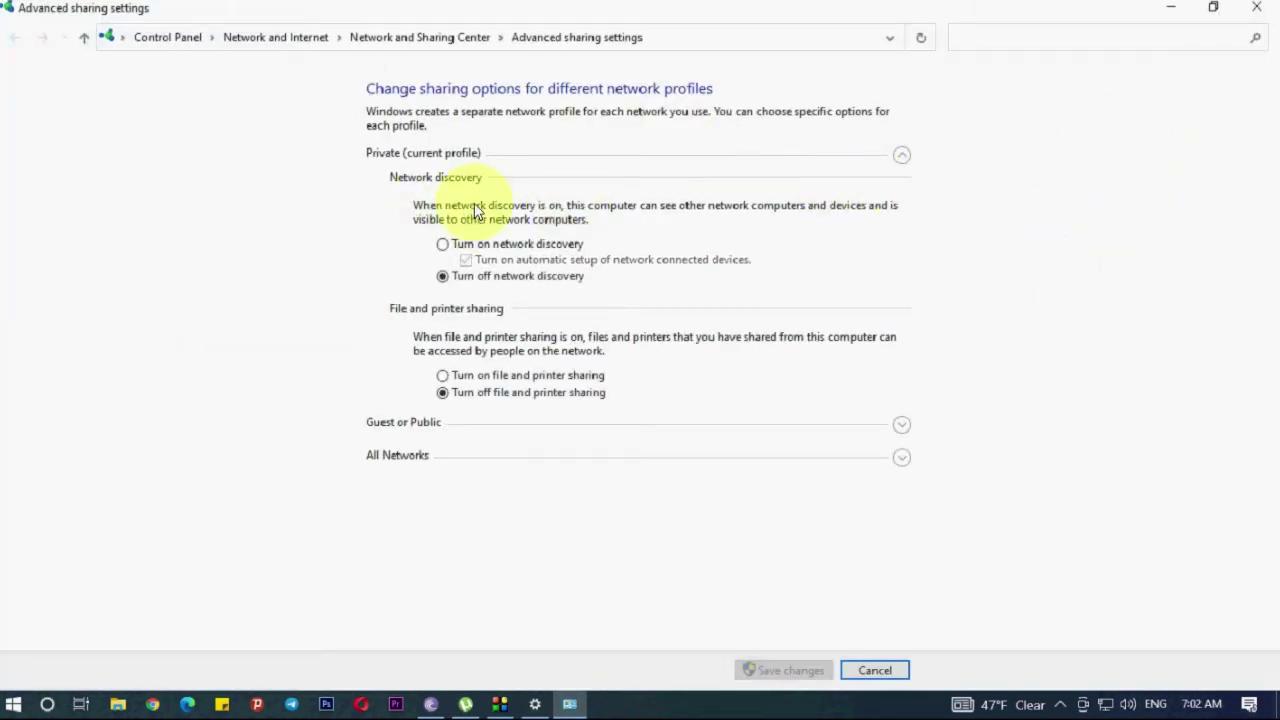
Turn on network discovery and file and printer sharing for the Private profile.
{"action": "left_click", "coordinate": [901, 155]}
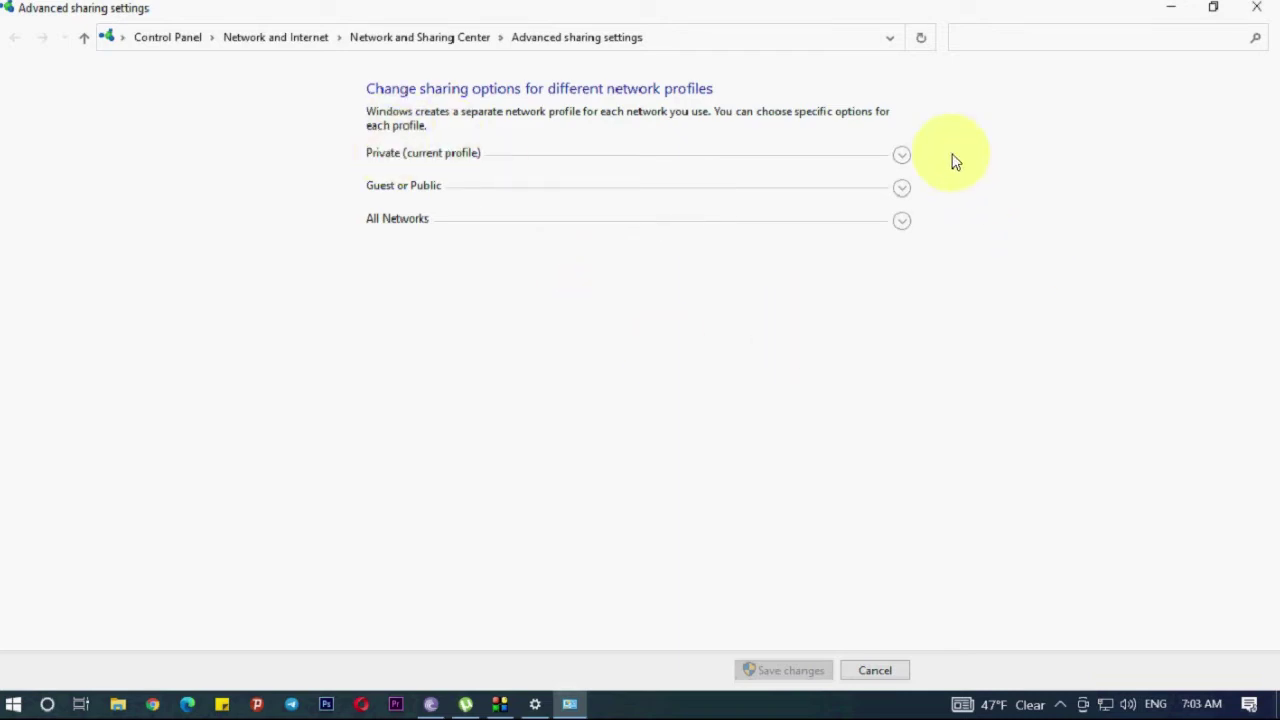
{"action": "left_click", "coordinate": [902, 156]}
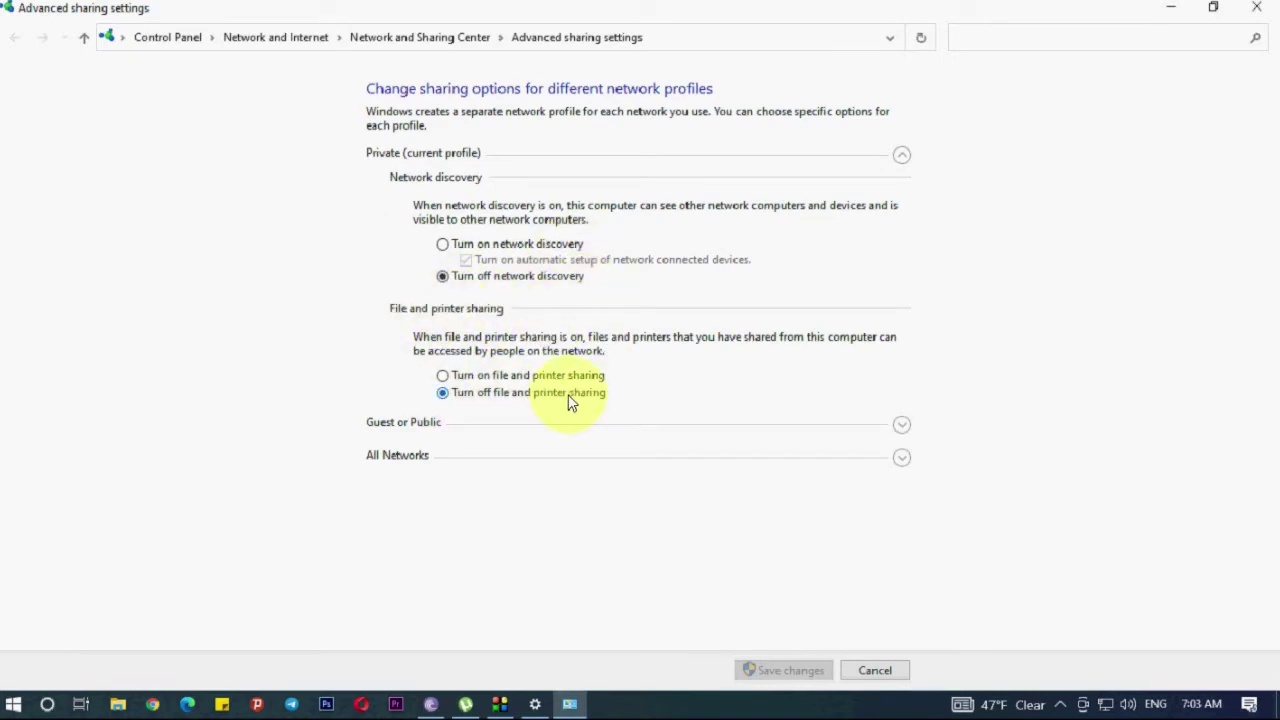
{"action": "left_click", "coordinate": [455, 244]}
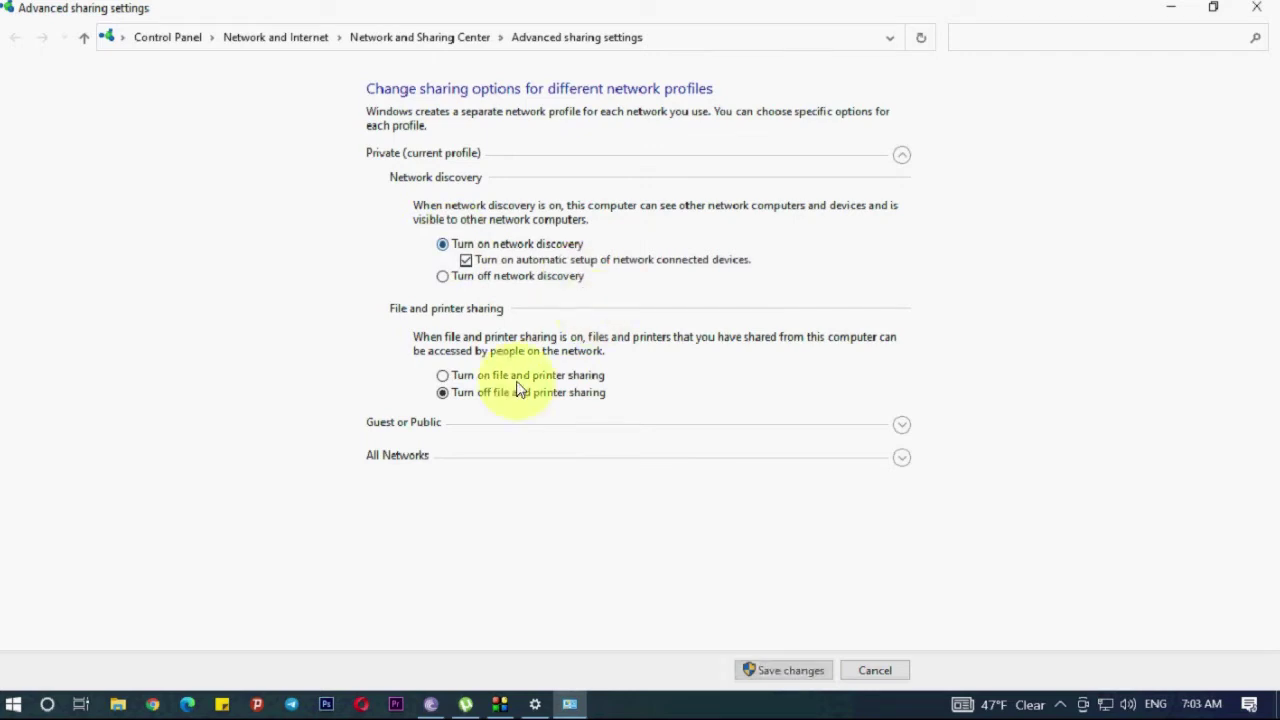
{"action": "left_click", "coordinate": [483, 376]}
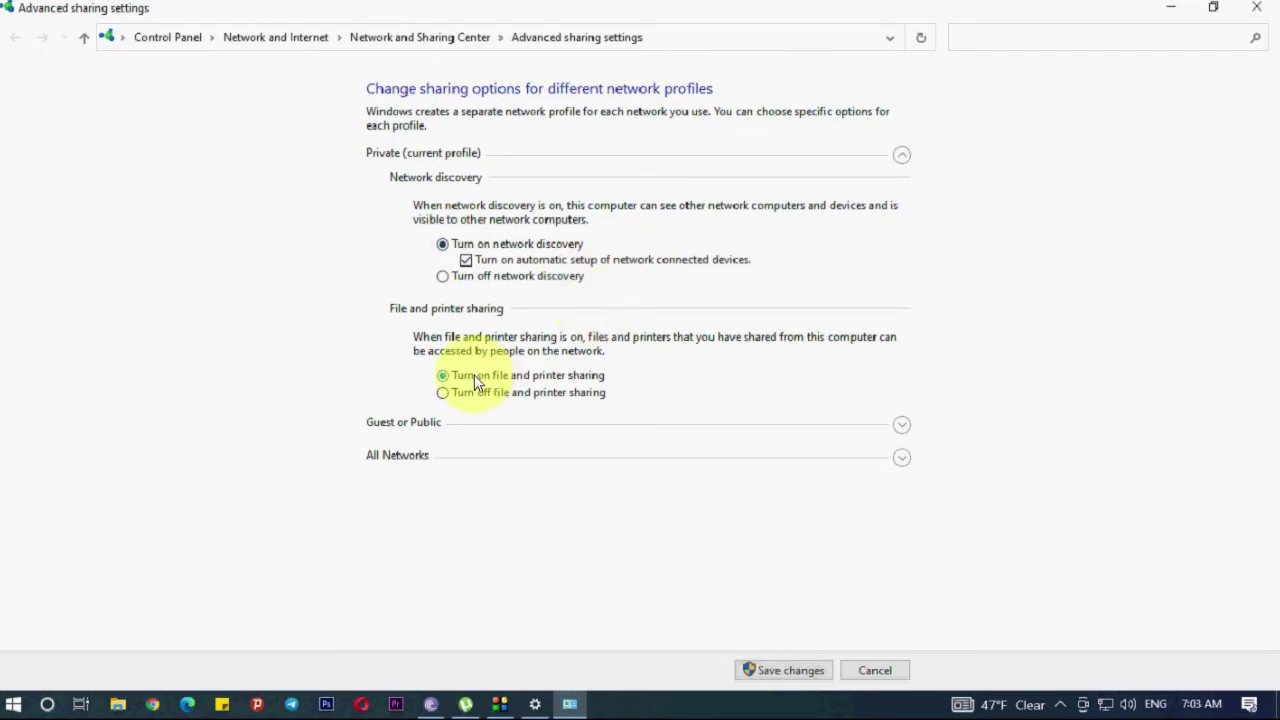
{"action": "left_click", "coordinate": [903, 157]}
Turn on network discovery and file and printer sharing for the Guest or Public profile.
{"action": "left_click", "coordinate": [903, 188]}
{"action": "left_click", "coordinate": [528, 277]}
{"action": "left_click", "coordinate": [558, 393]}
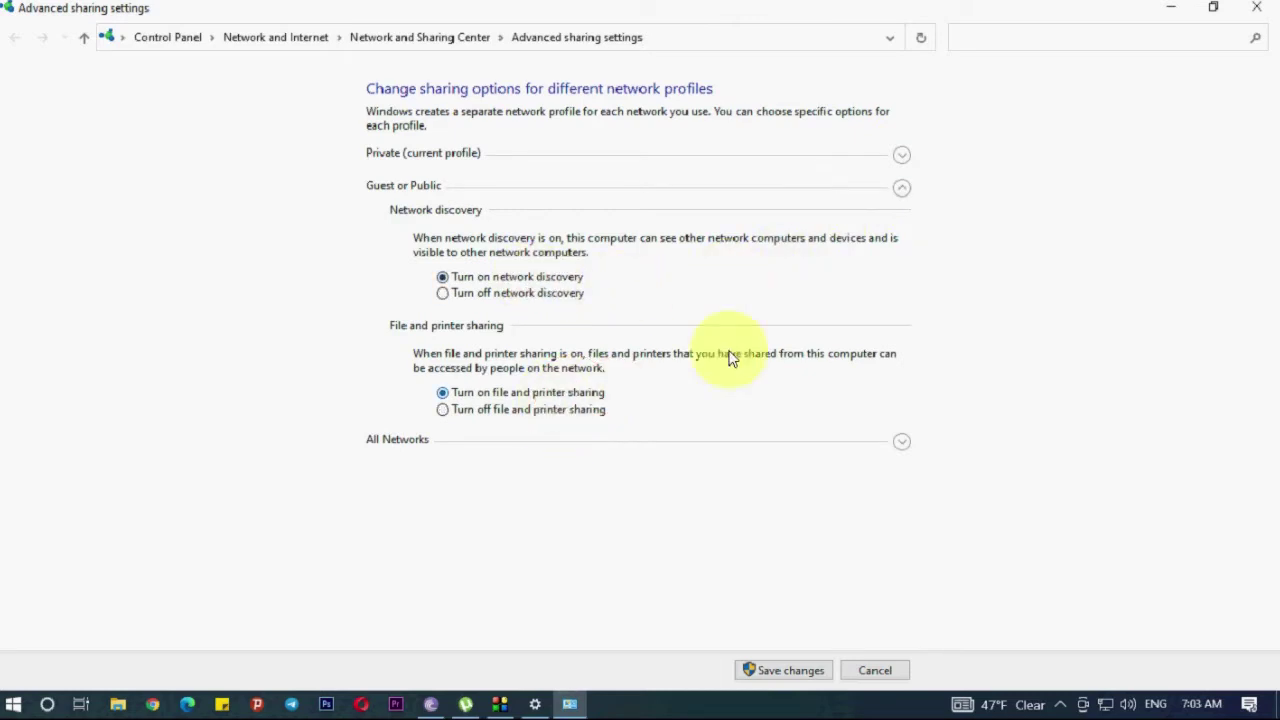
{"action": "left_click", "coordinate": [902, 189]}
Under All Networks, turn on Public folder sharing, turn off password protected sharing, and save the changes.
{"action": "left_click", "coordinate": [903, 221]}
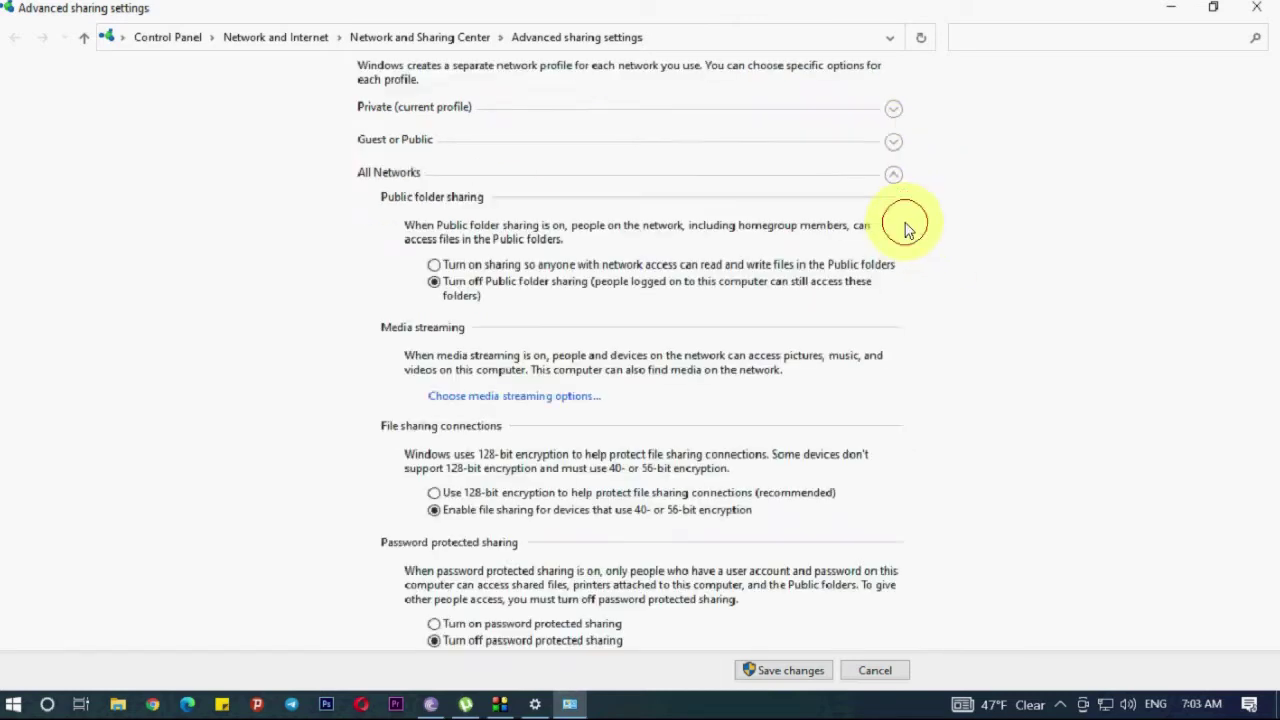
{"action": "left_click", "coordinate": [500, 266]}
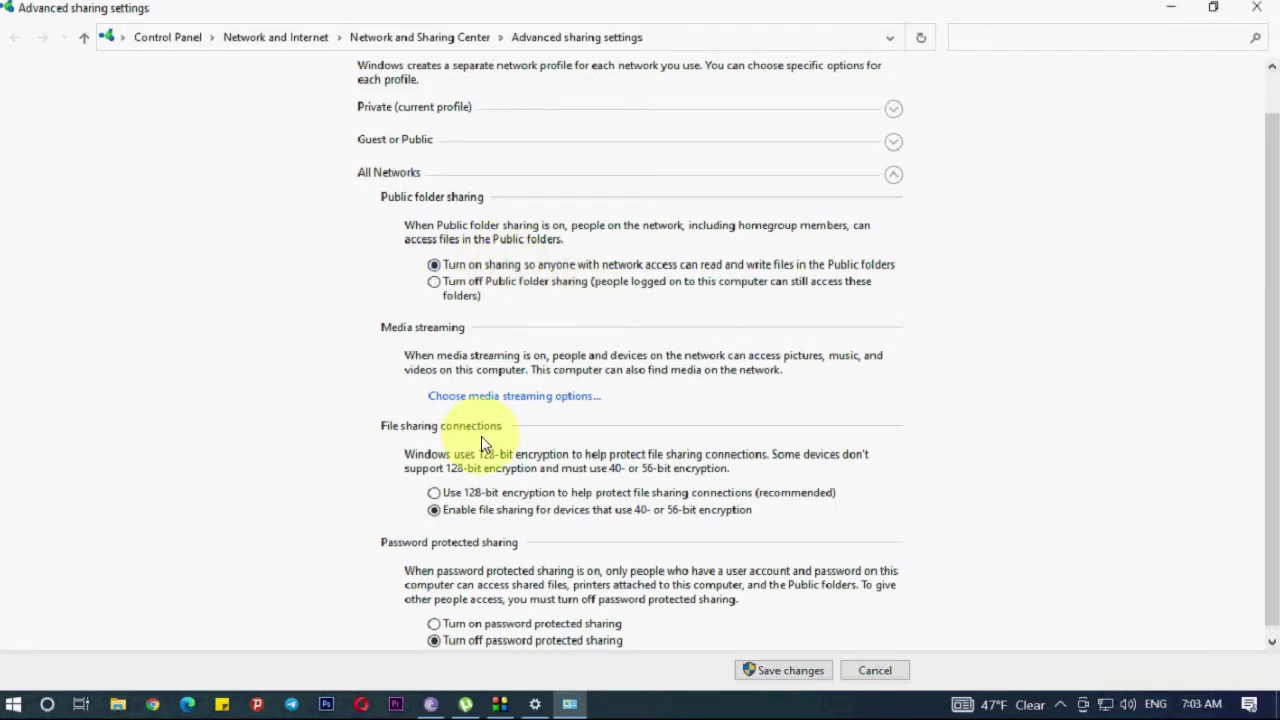
{"action": "scroll", "coordinate": [481, 436], "scroll_direction": "down", "scroll_amount": 1}
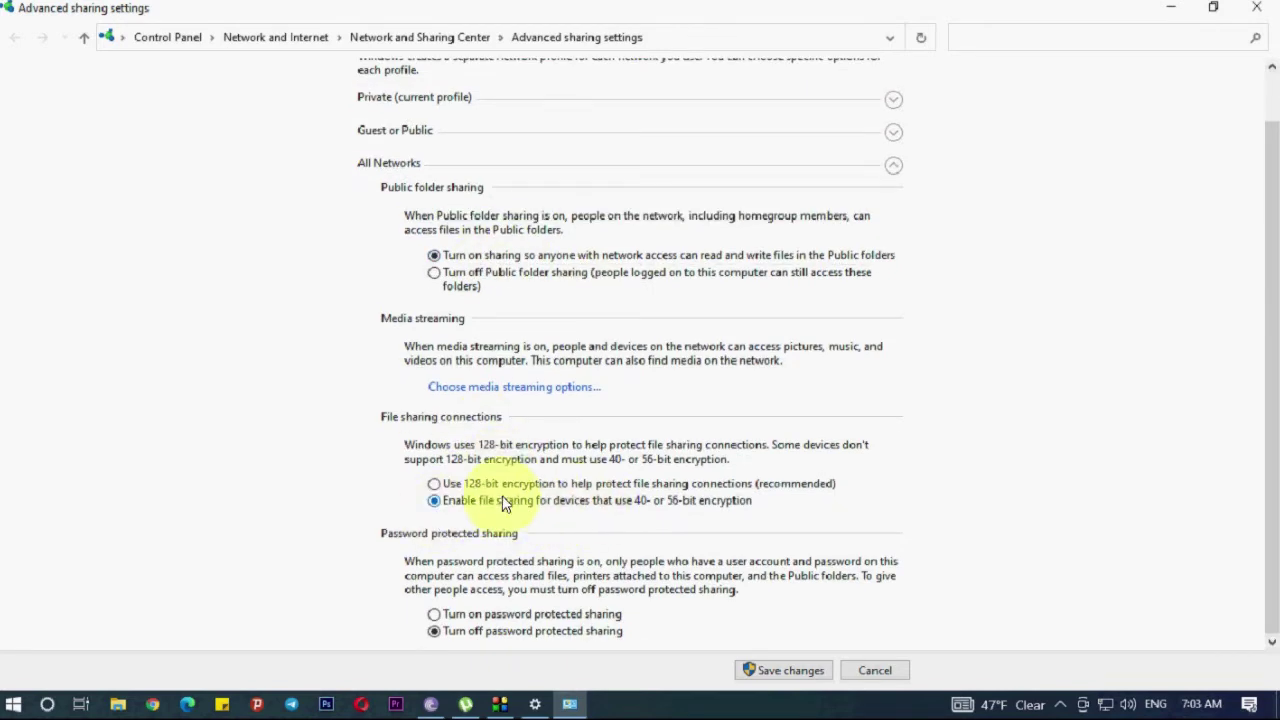
{"action": "left_click", "coordinate": [460, 613]}
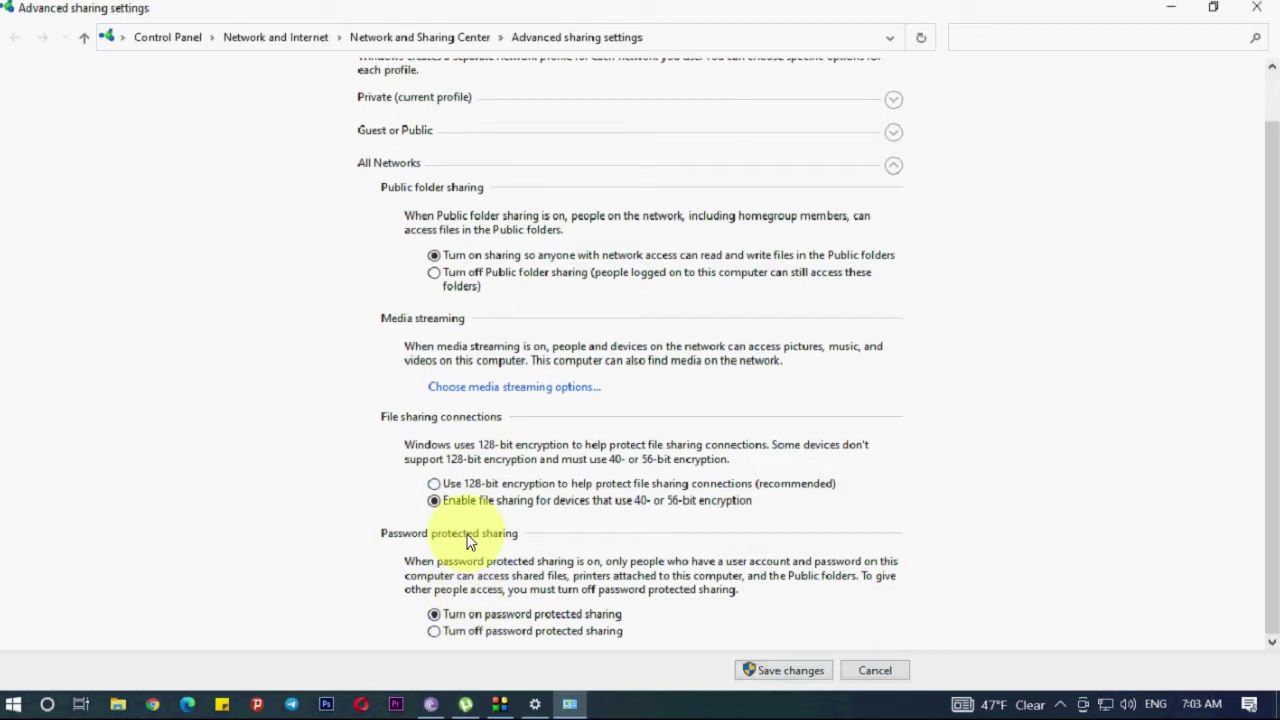
{"action": "left_click", "coordinate": [518, 633]}
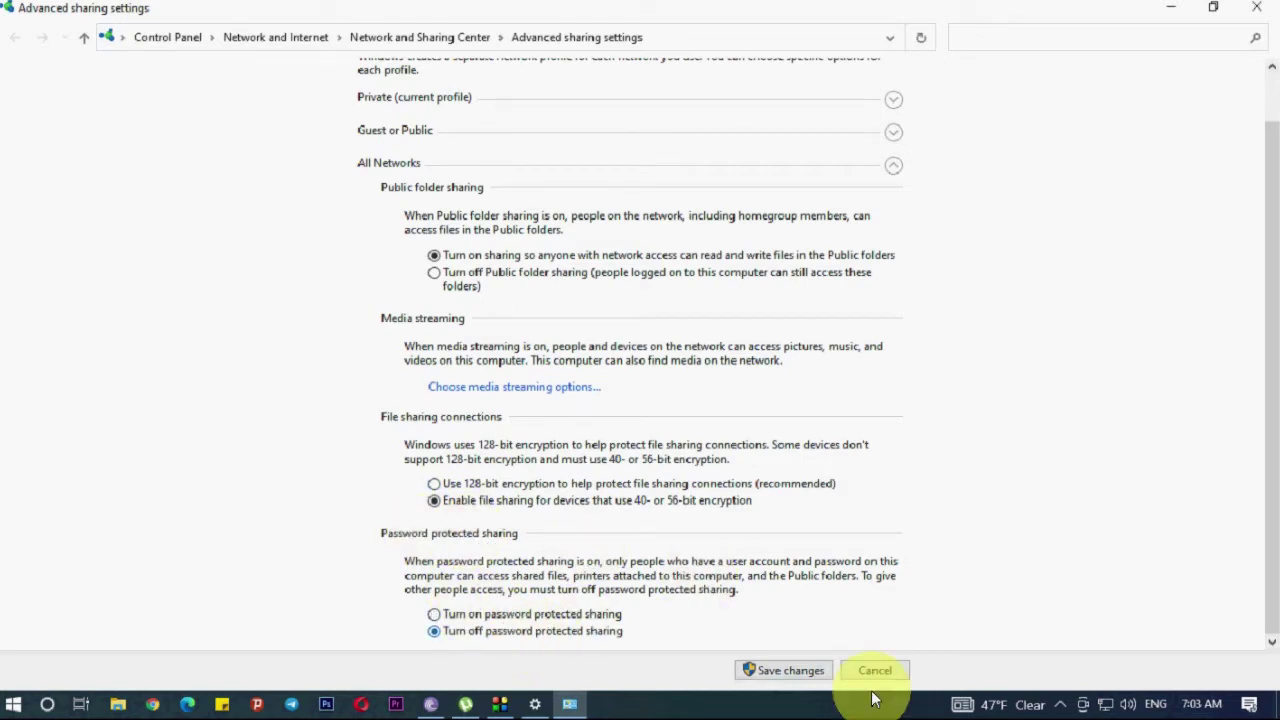
{"action": "left_click", "coordinate": [784, 672]}
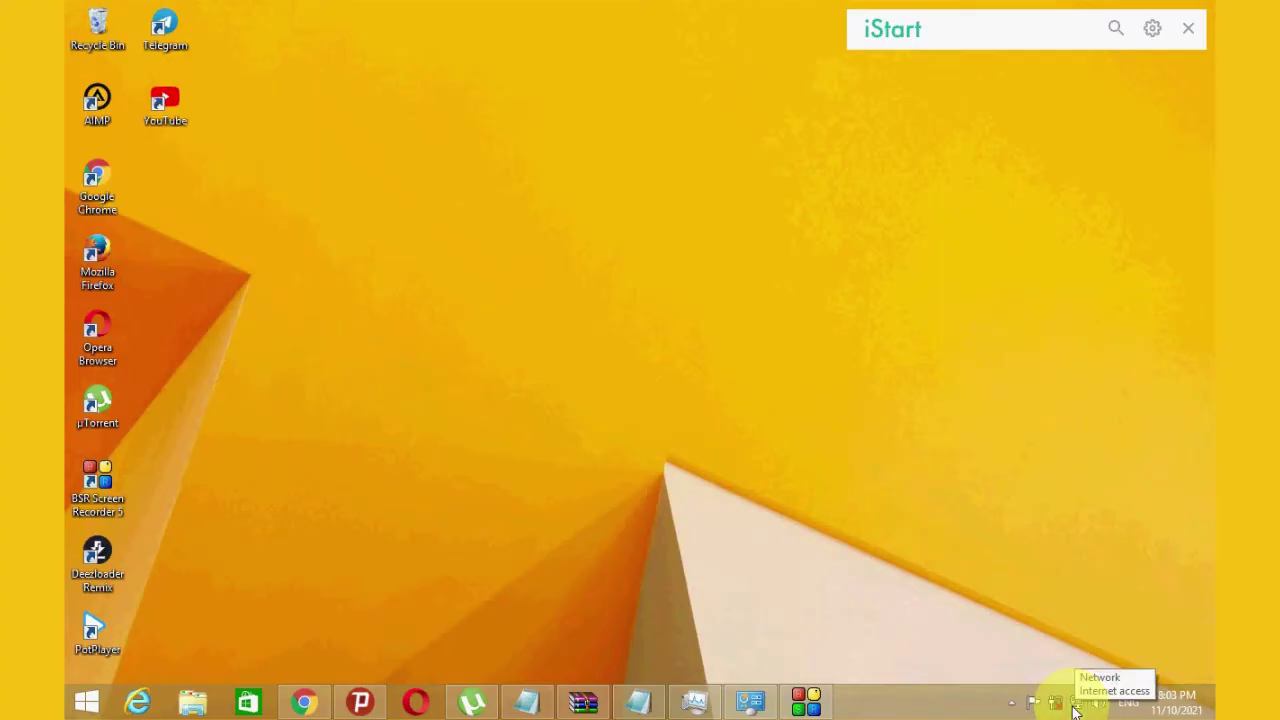
On the second computer, open the advanced sharing settings from the Network and Sharing Center.
{"action": "right_click", "coordinate": [1075, 705]}
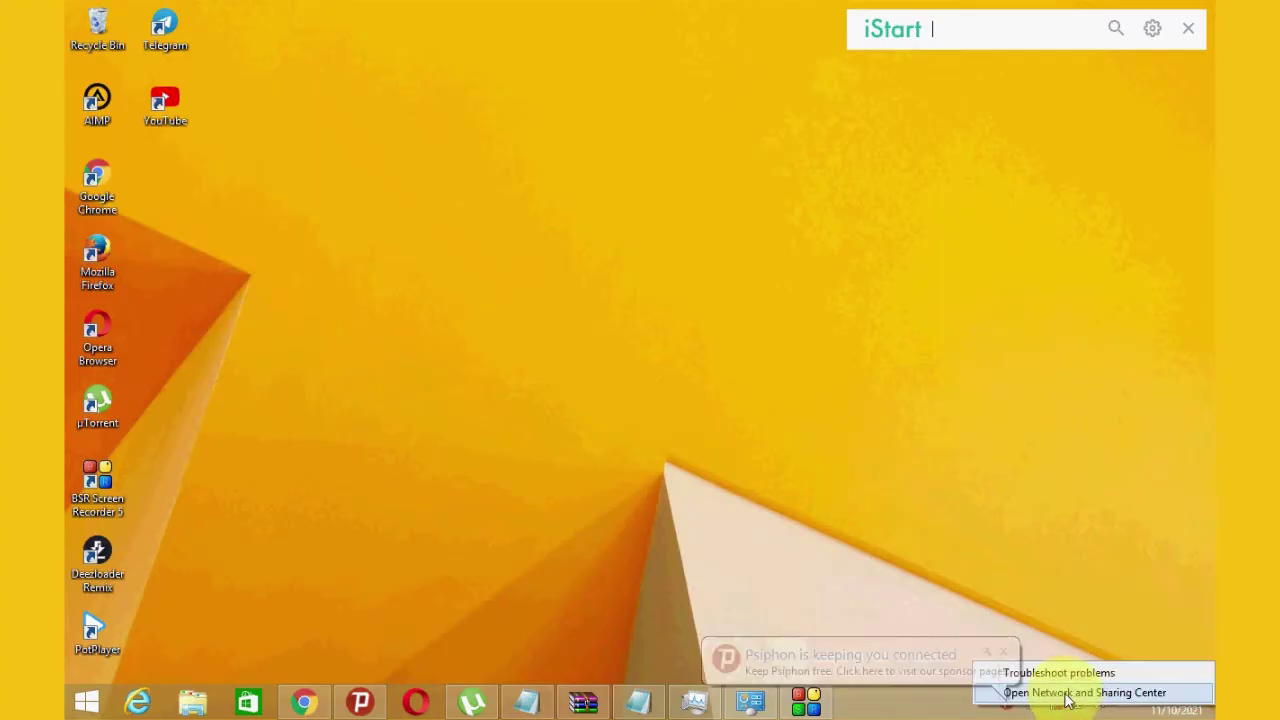
{"action": "left_click", "coordinate": [1064, 694]}
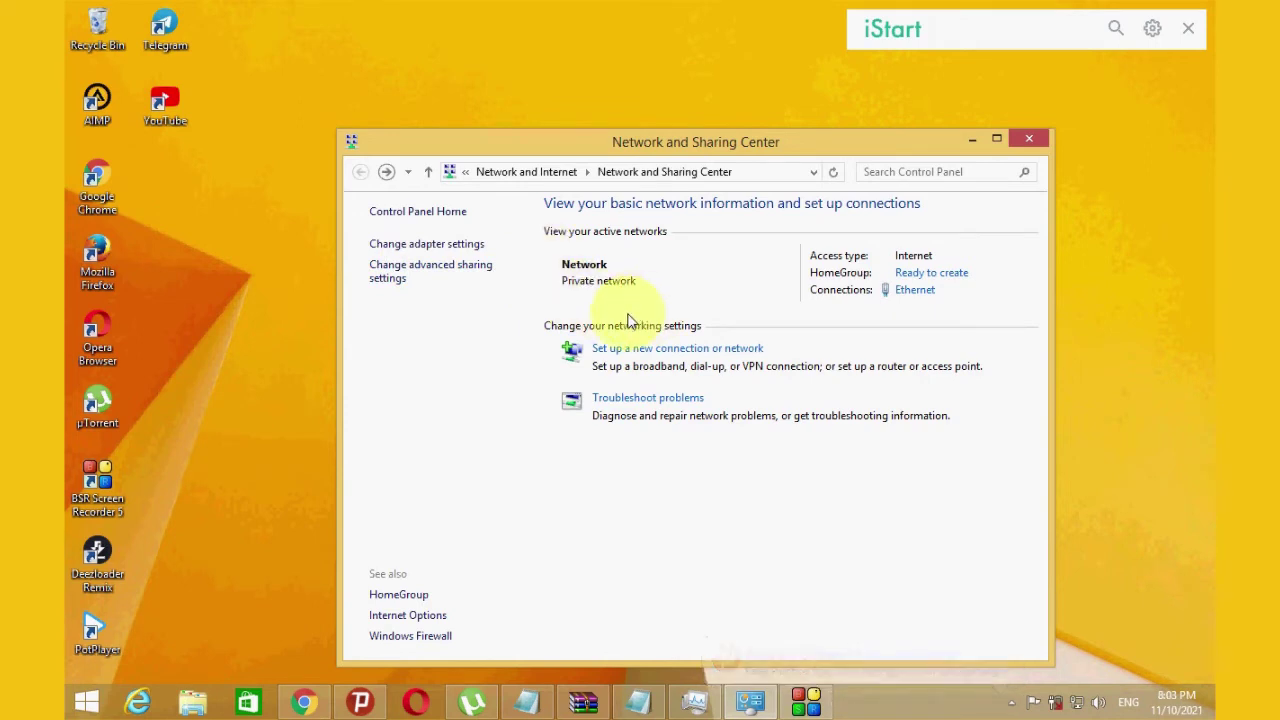
{"action": "left_click", "coordinate": [405, 276]}
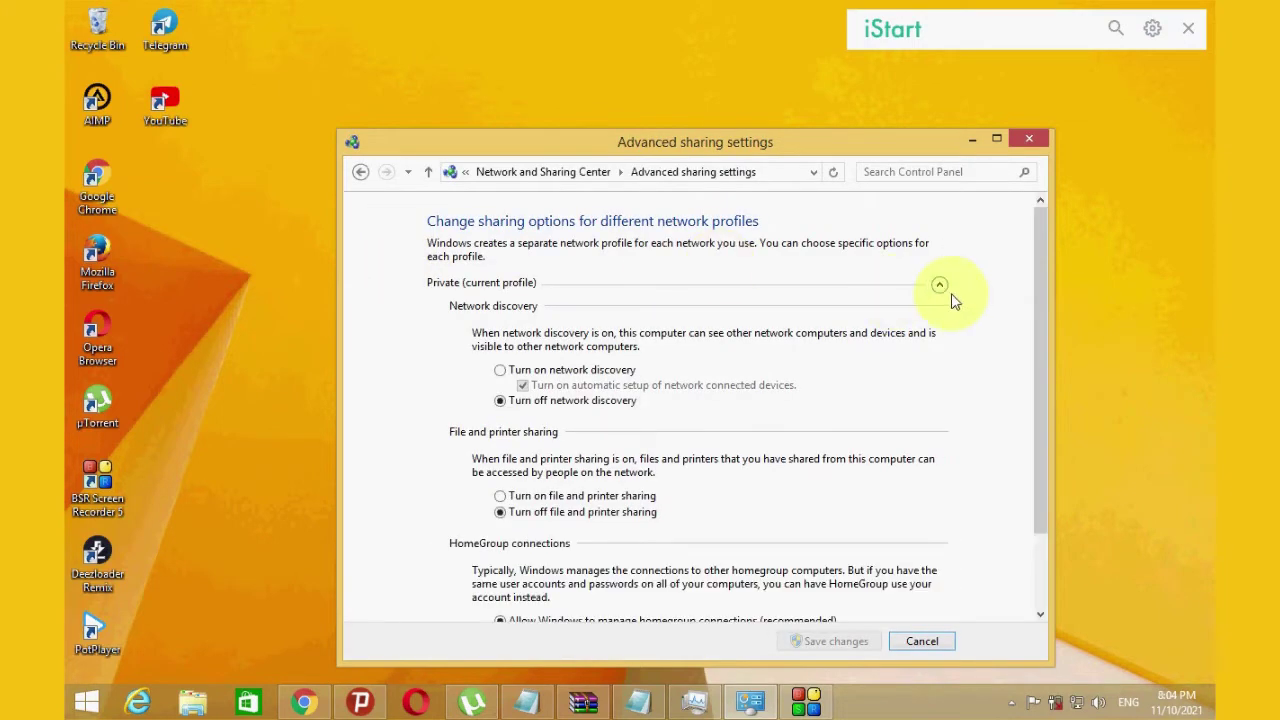
Turn on network discovery and file and printer sharing for the second computer's Private profile.
{"action": "left_click", "coordinate": [941, 287]}
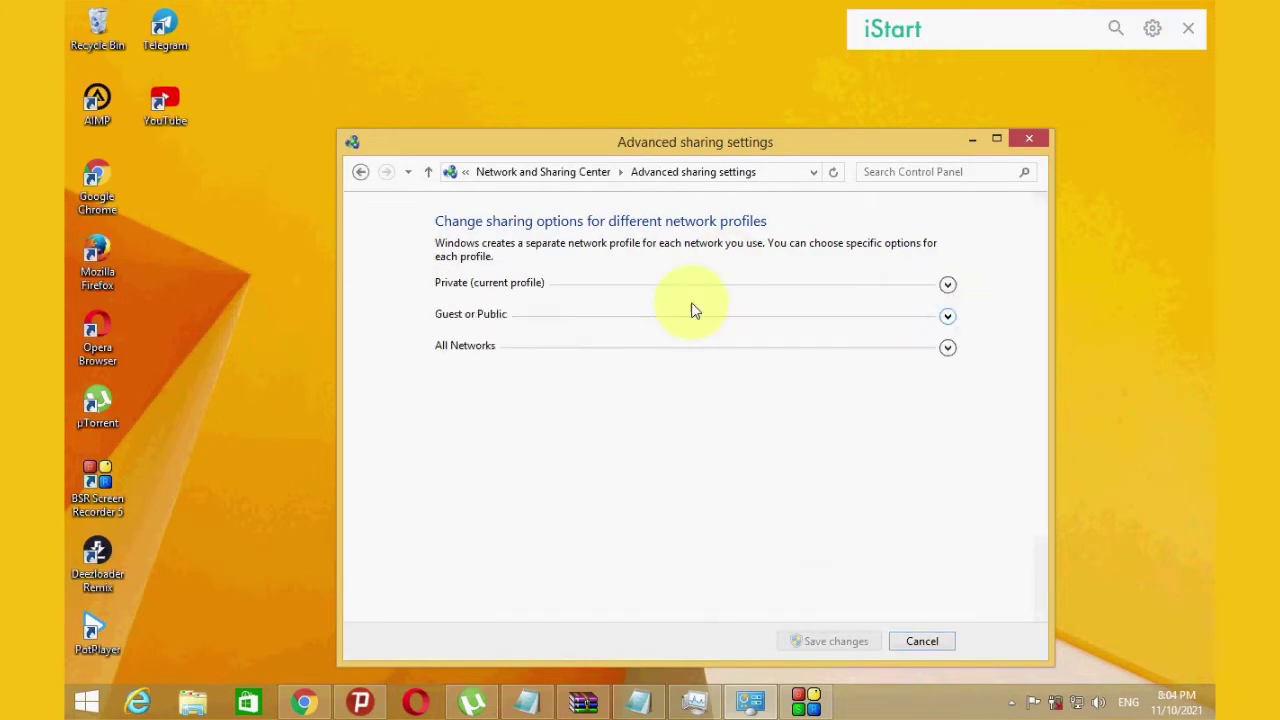
{"action": "left_click", "coordinate": [947, 287]}
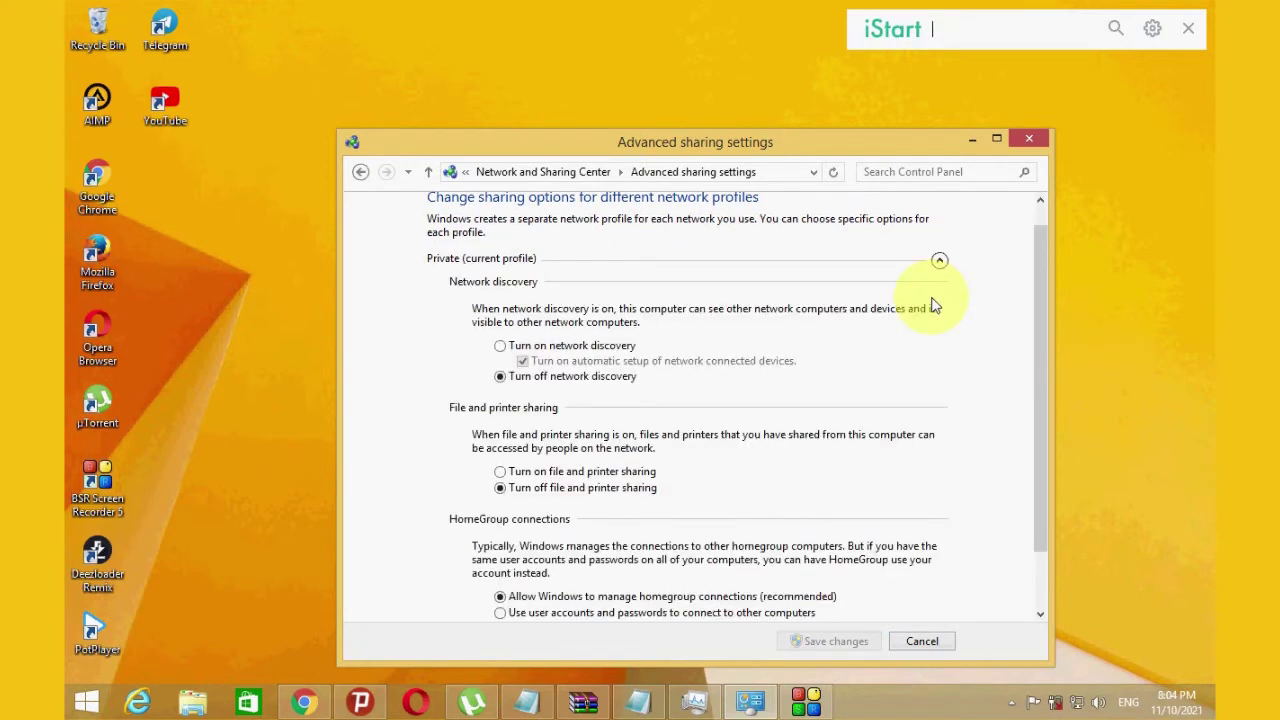
{"action": "left_click", "coordinate": [575, 345]}
{"action": "left_click", "coordinate": [590, 471]}
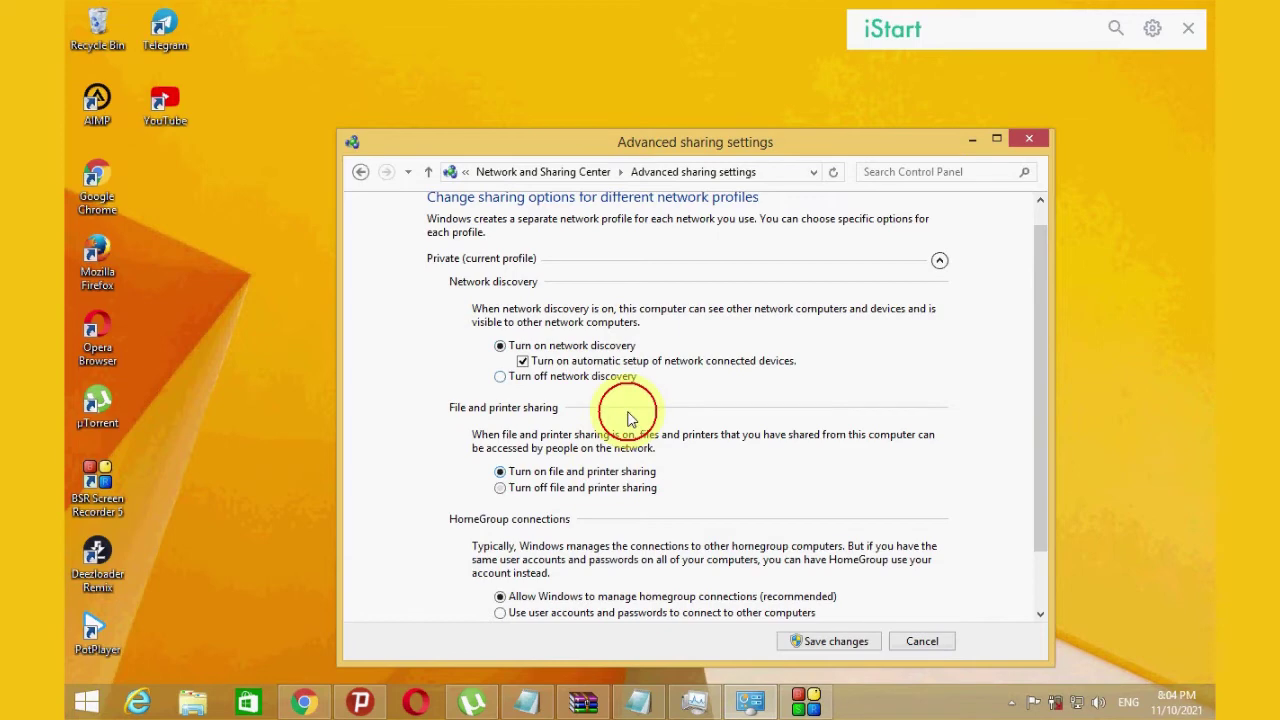
{"action": "left_click", "coordinate": [936, 265]}
Turn on network discovery and file and printer sharing for the second computer's Guest or Public profile.
{"action": "left_click", "coordinate": [945, 313]}
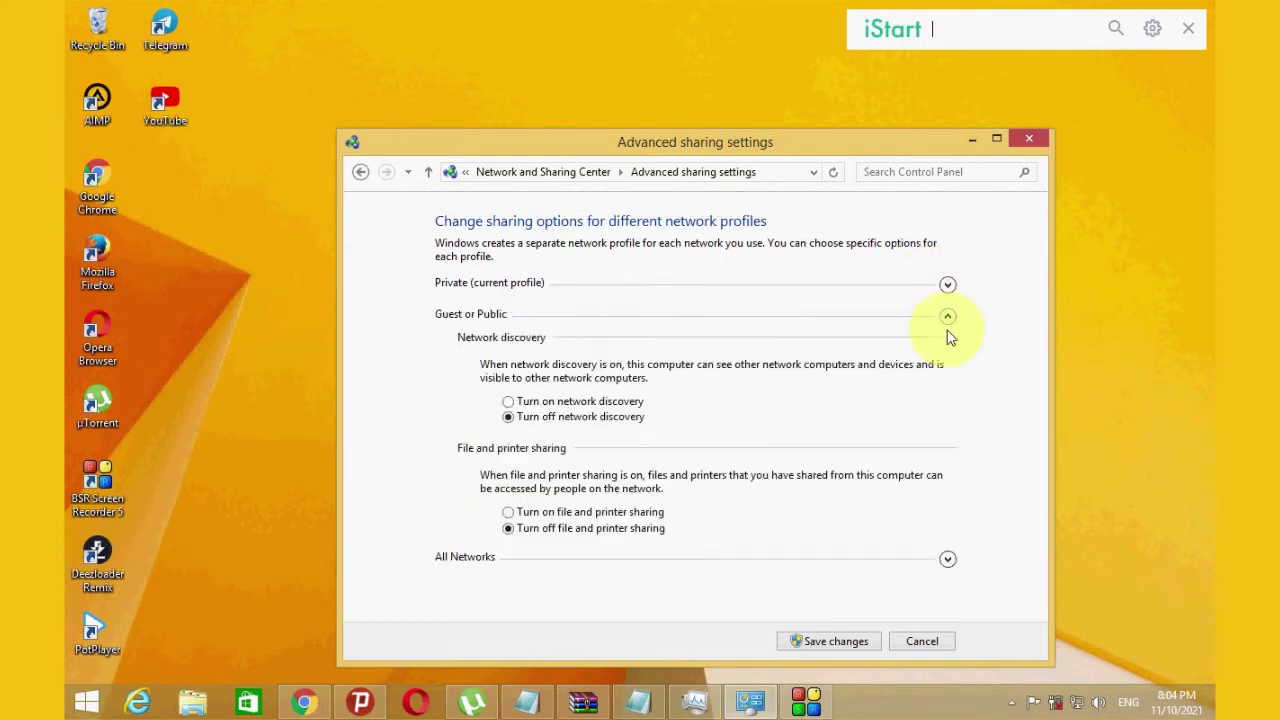
{"action": "left_click", "coordinate": [611, 402]}
{"action": "left_click", "coordinate": [640, 511]}
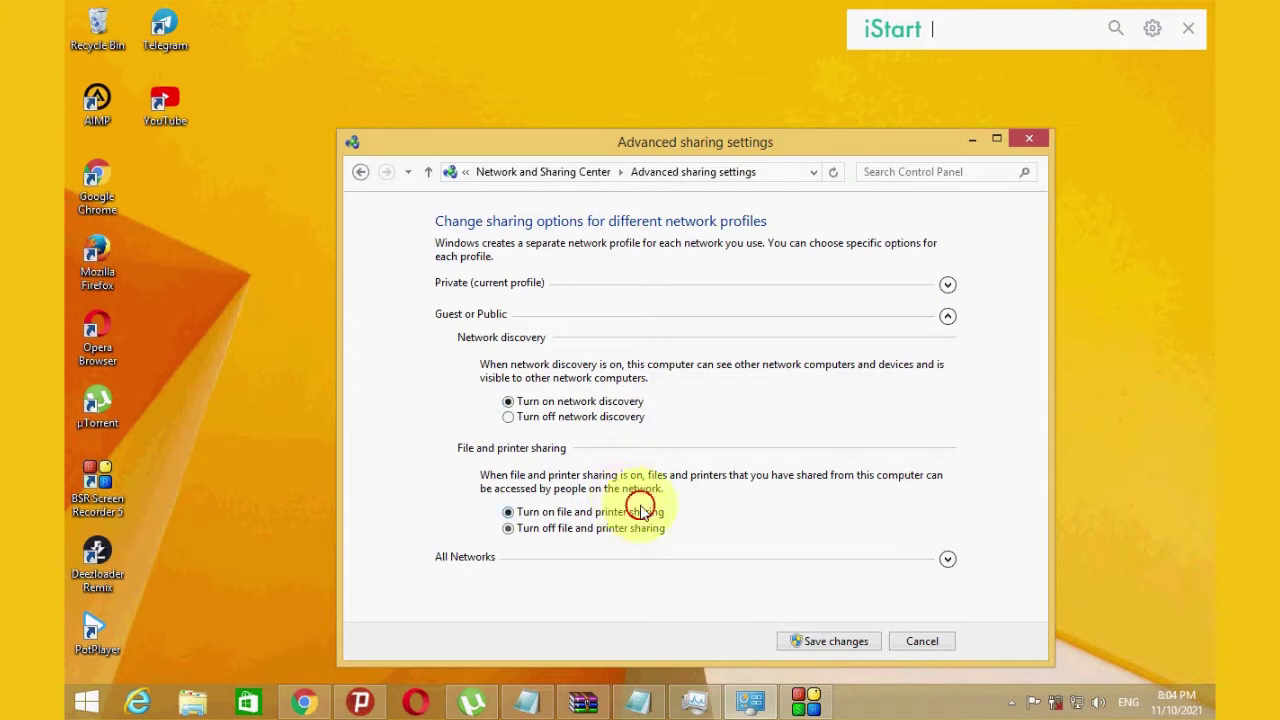
{"action": "left_click", "coordinate": [948, 320]}
For the second computer's All Networks profile, turn on Public folder sharing, turn off password protected sharing, and save the changes.
{"action": "left_click", "coordinate": [947, 349]}
{"action": "left_click", "coordinate": [572, 300]}
{"action": "scroll", "coordinate": [752, 465], "scroll_direction": "down", "scroll_amount": 2}
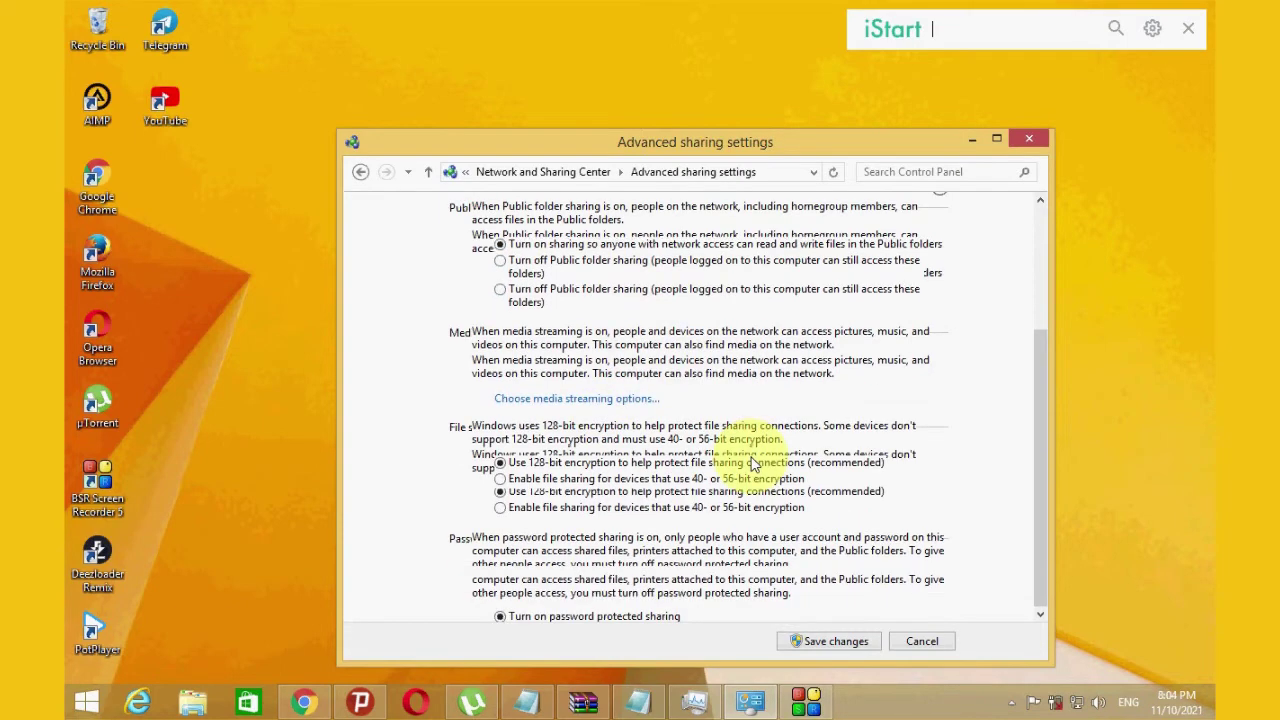
{"action": "left_click", "coordinate": [625, 610]}
{"action": "left_click", "coordinate": [834, 640]}
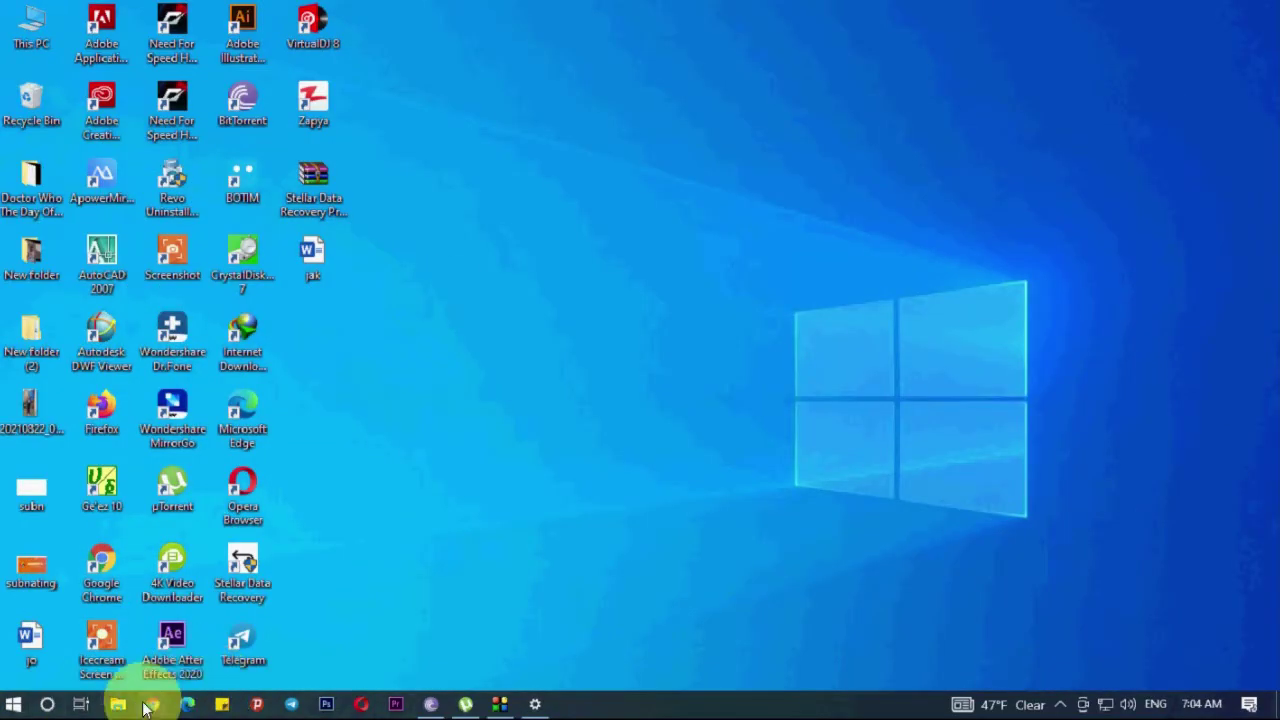
Back on the first computer, browse the Network location in File Explorer and check the ANDMTA and DESKTOP-M4UA1GV computers.
{"action": "left_click", "coordinate": [118, 705]}
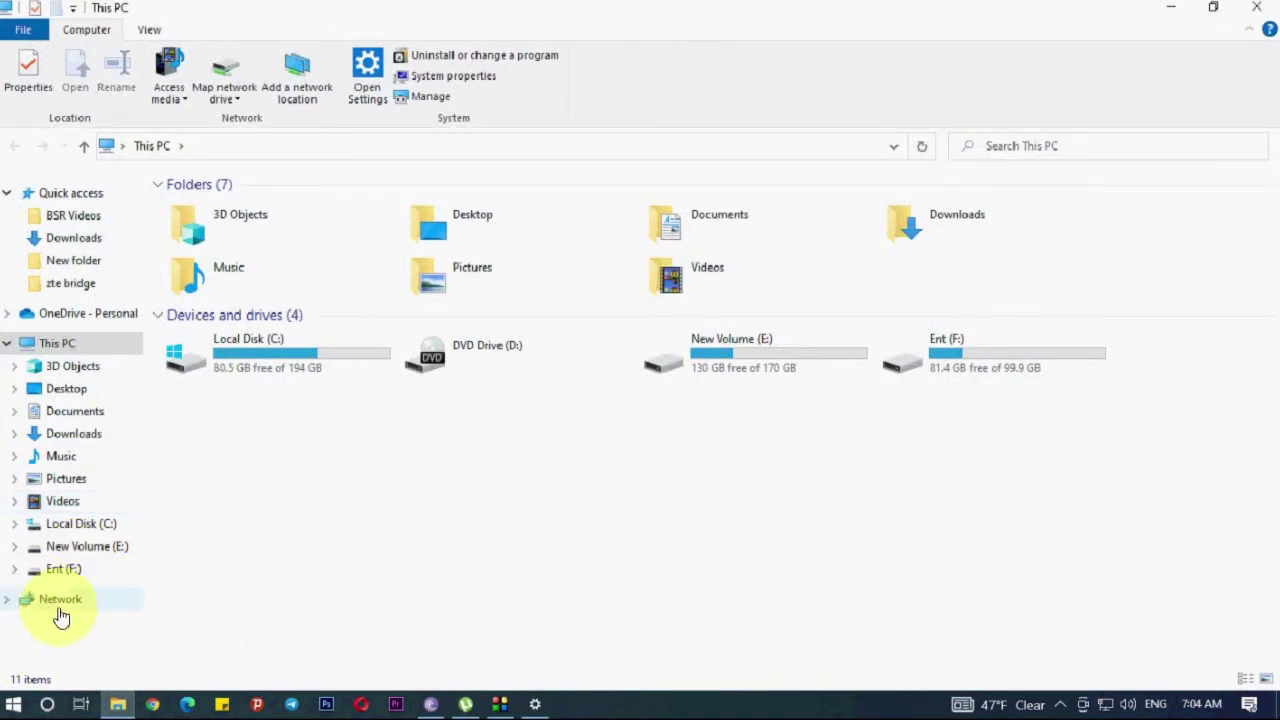
{"action": "left_click", "coordinate": [68, 607]}
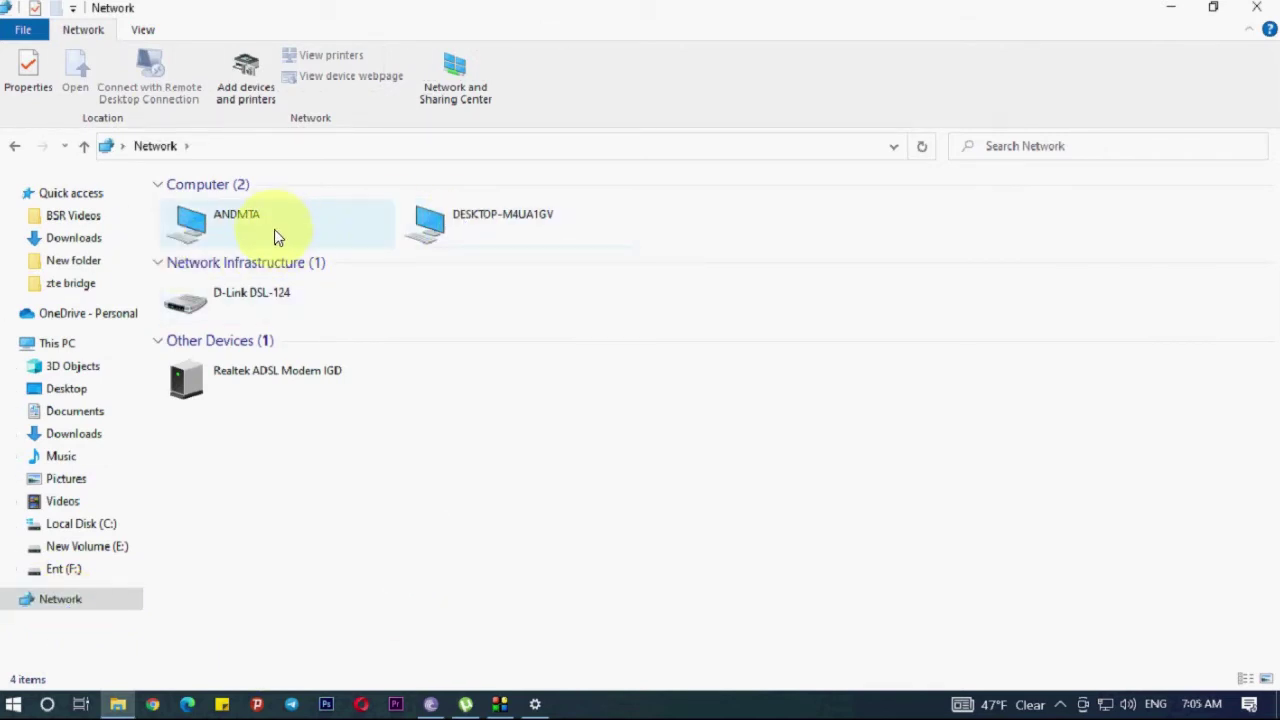
{"action": "left_click", "coordinate": [200, 228]}
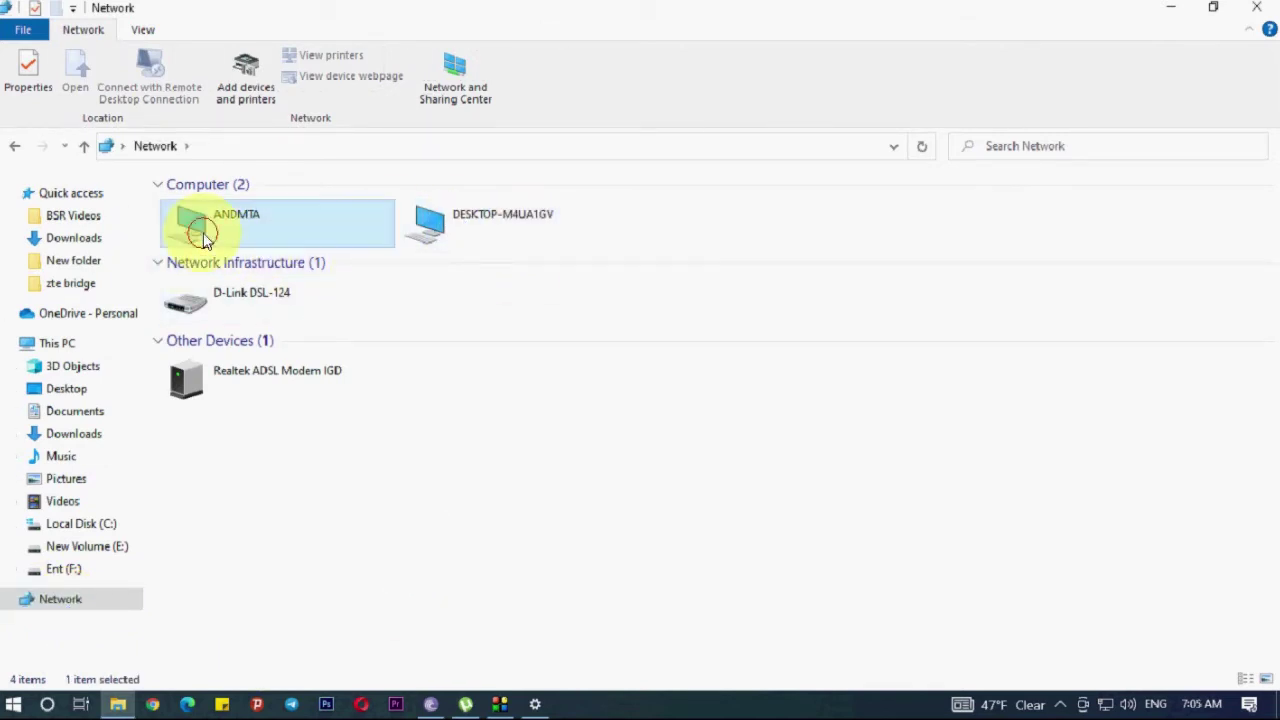
{"action": "left_click", "coordinate": [485, 231]}
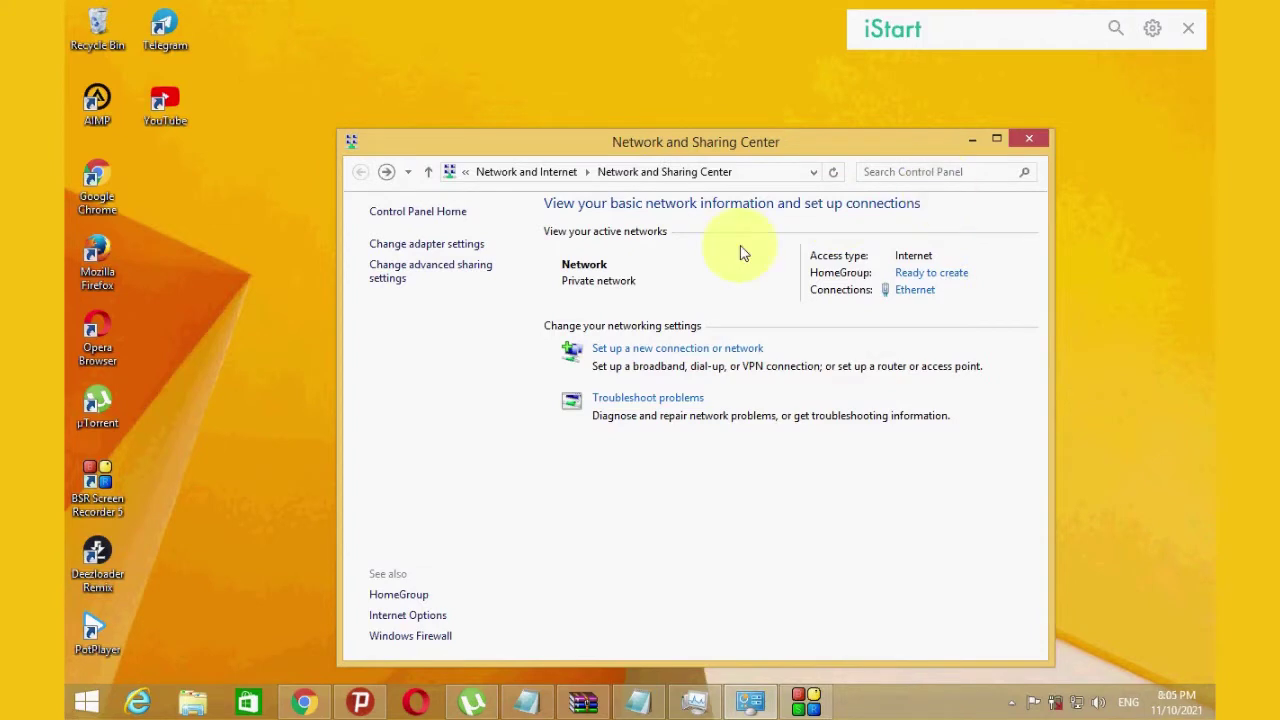
On the second computer, view the Network location in a maximized File Explorer window and check DESKTOP-M4UA1GV and ANDMTA.
{"action": "left_click", "coordinate": [190, 706]}
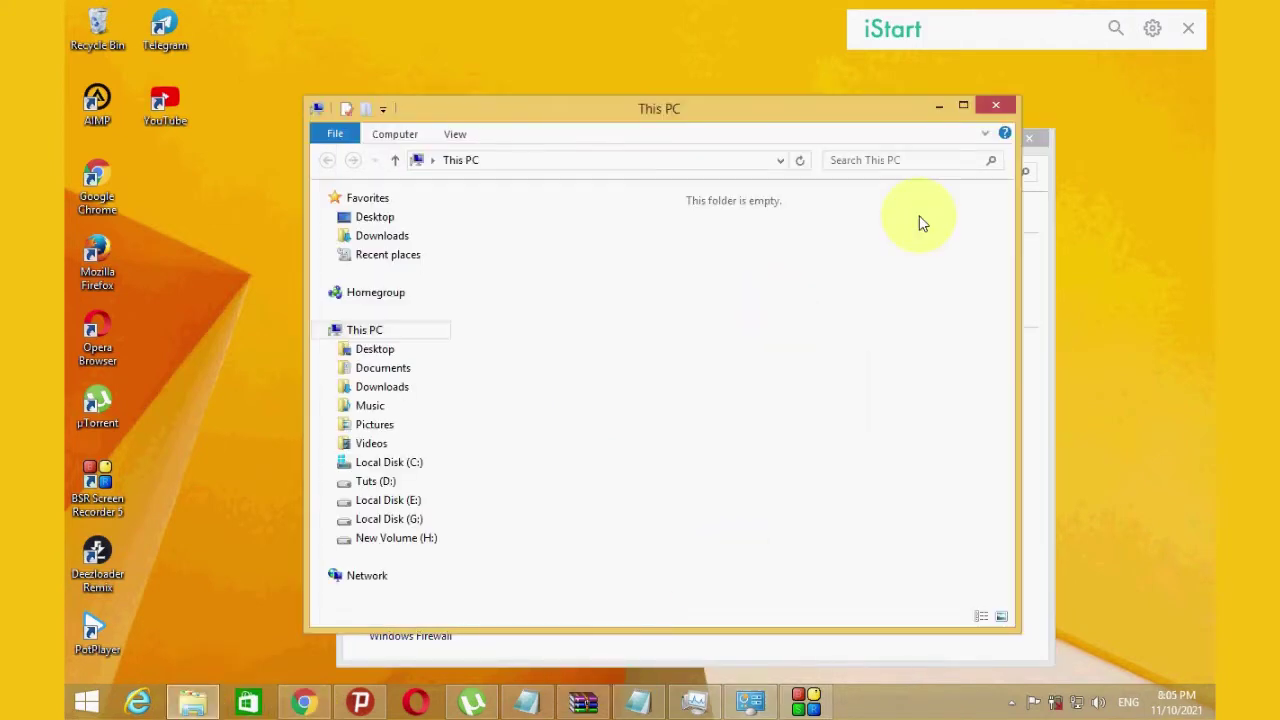
{"action": "left_click", "coordinate": [968, 106]}
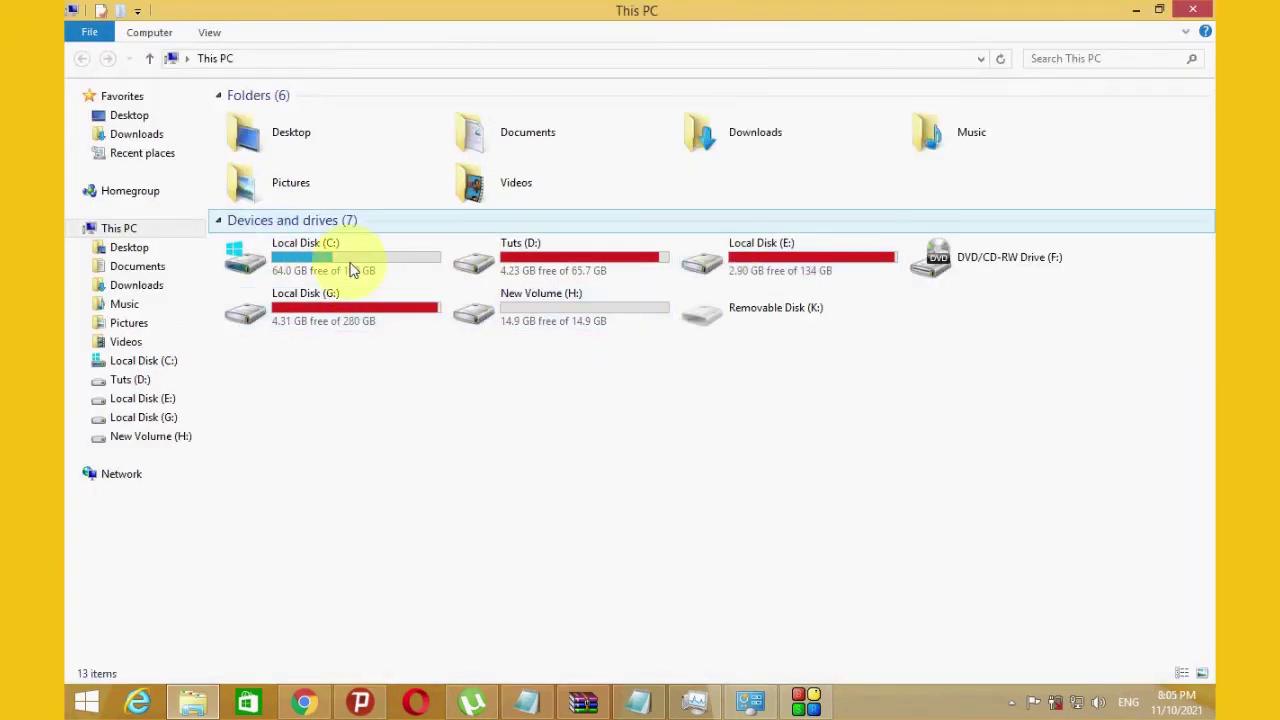
{"action": "left_click", "coordinate": [130, 481]}
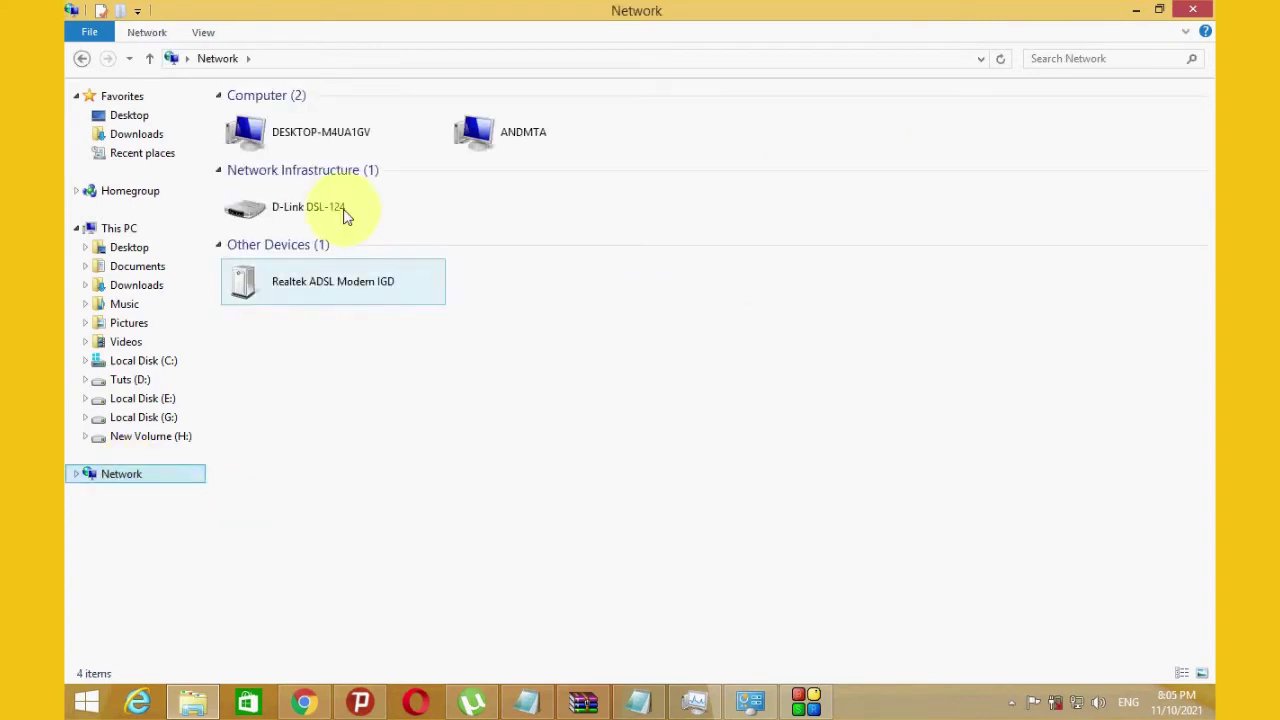
{"action": "left_click", "coordinate": [323, 137]}
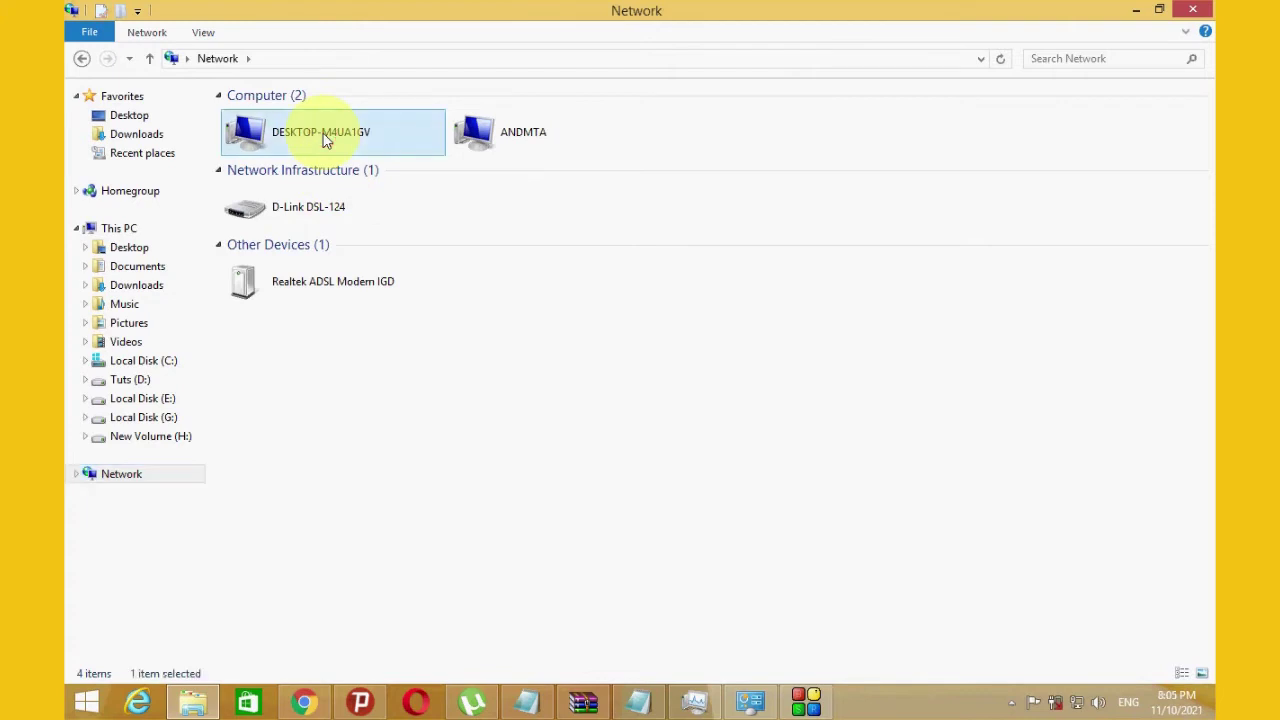
{"action": "left_click", "coordinate": [541, 135]}
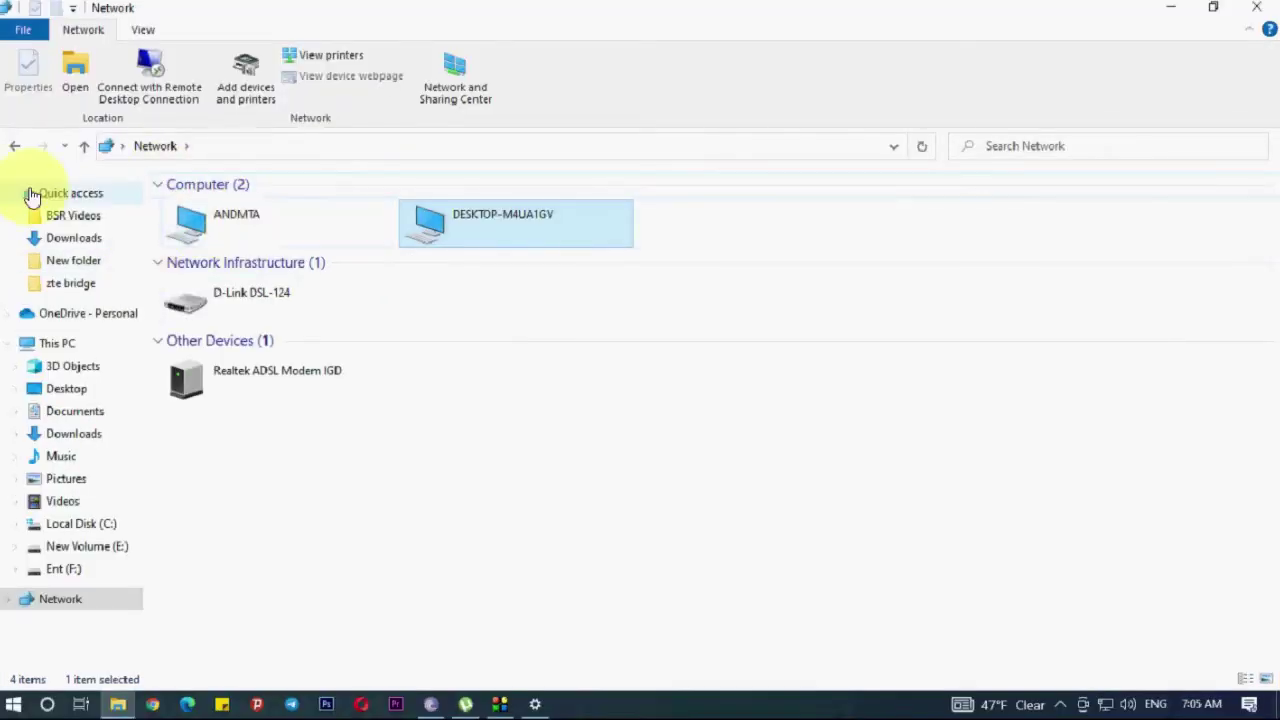
From the first computer's Network location, open ANDMTA to view its shared folders.
{"action": "double_click", "coordinate": [240, 232]}
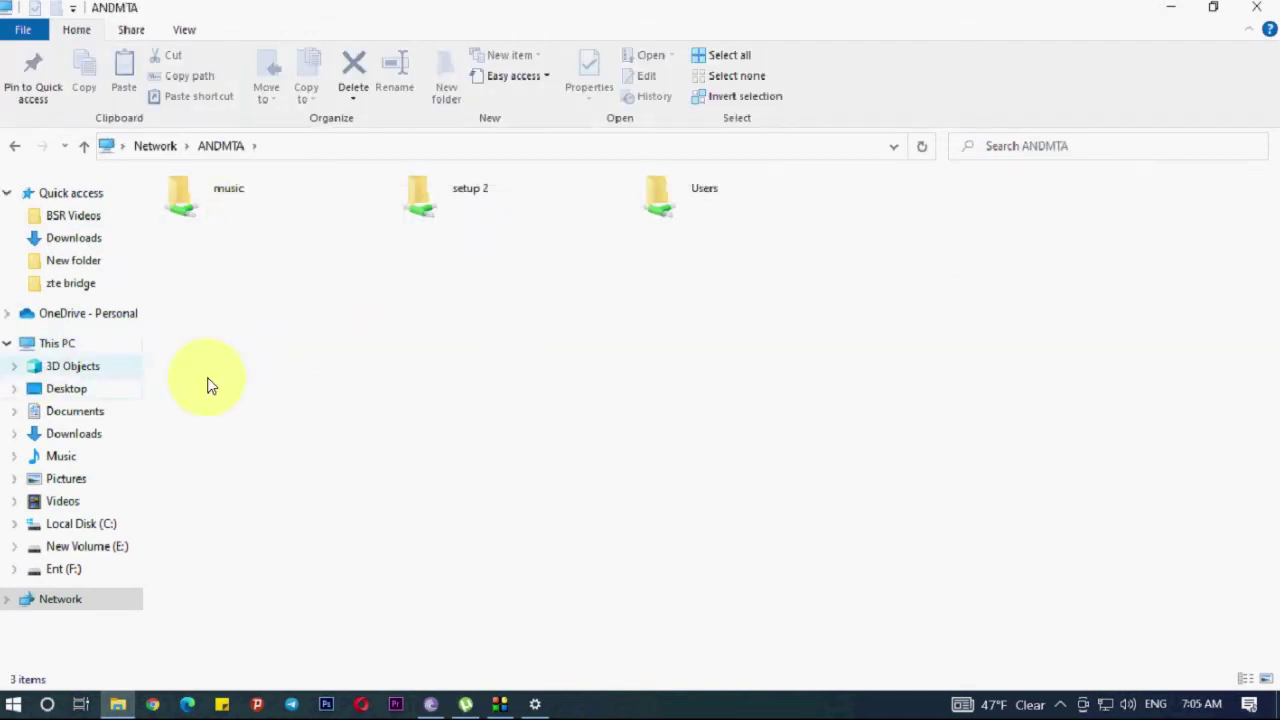
Check the music, setup 2 and Users shared folders of ANDMTA on the first computer.
{"action": "left_click", "coordinate": [200, 218]}
{"action": "left_click", "coordinate": [491, 224]}
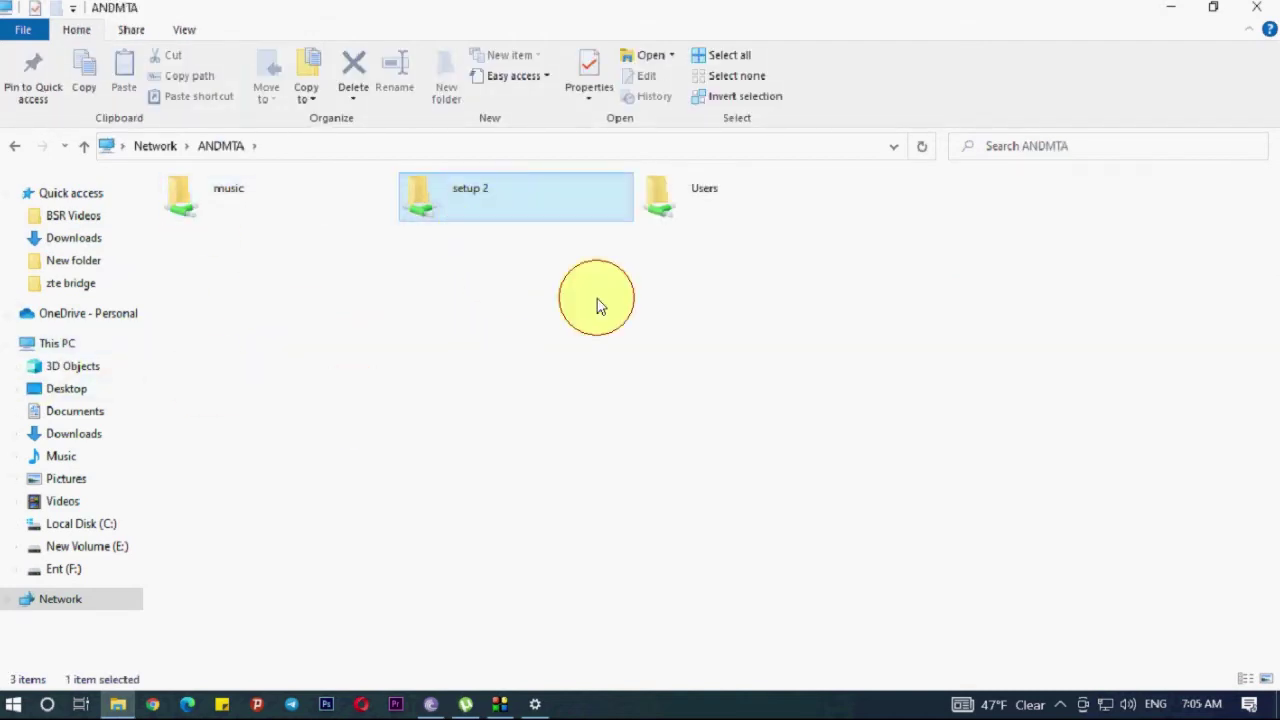
{"action": "left_click", "coordinate": [666, 186]}
{"action": "left_click", "coordinate": [199, 222]}
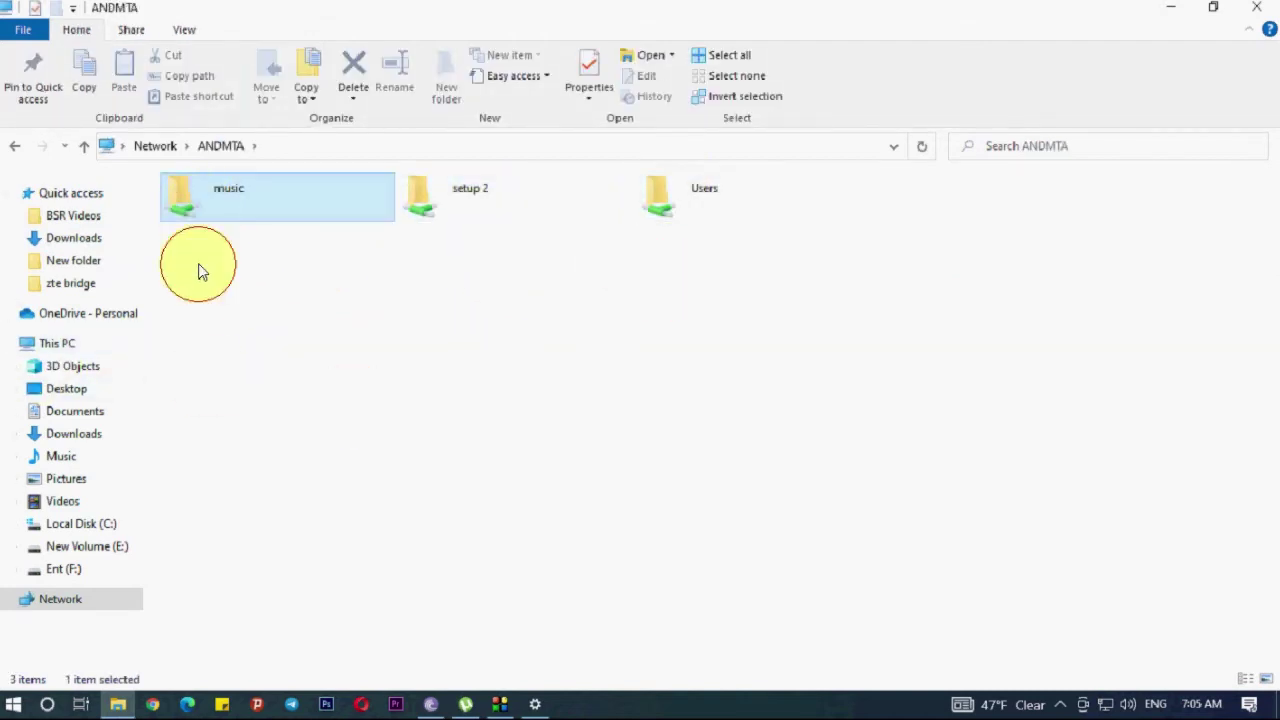
{"action": "left_click", "coordinate": [439, 212]}
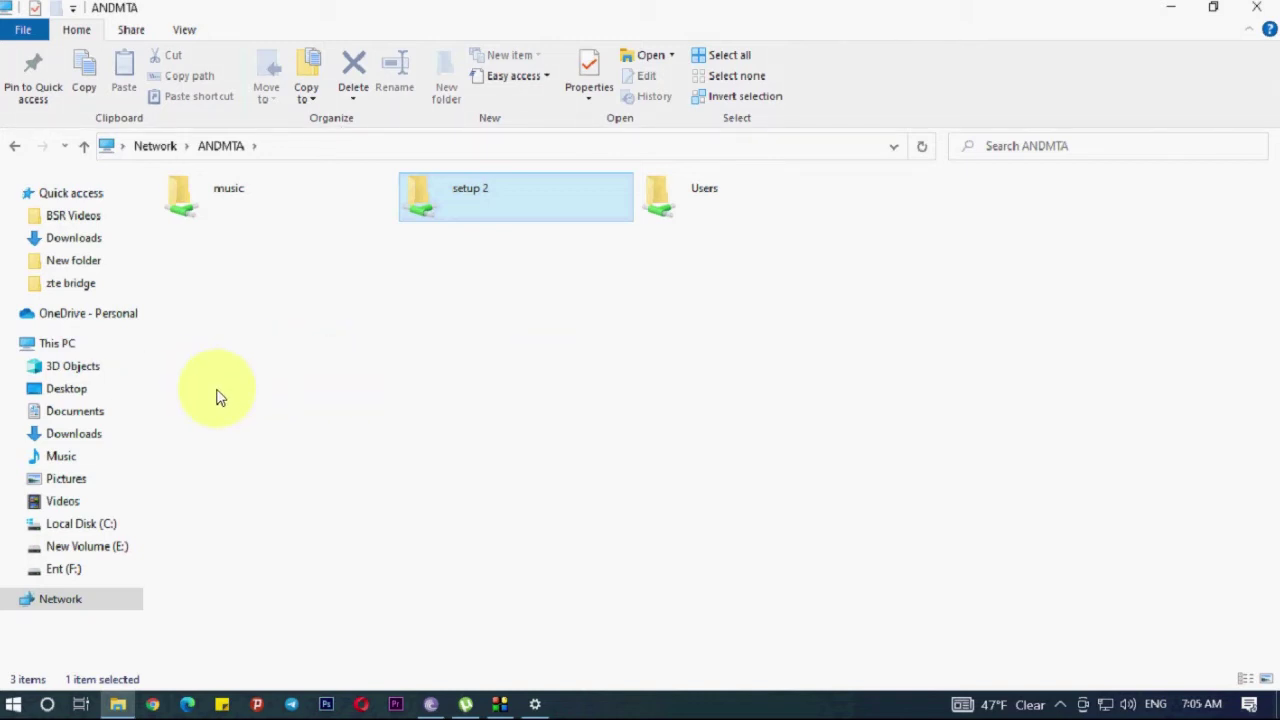
{"action": "left_click", "coordinate": [366, 396]}
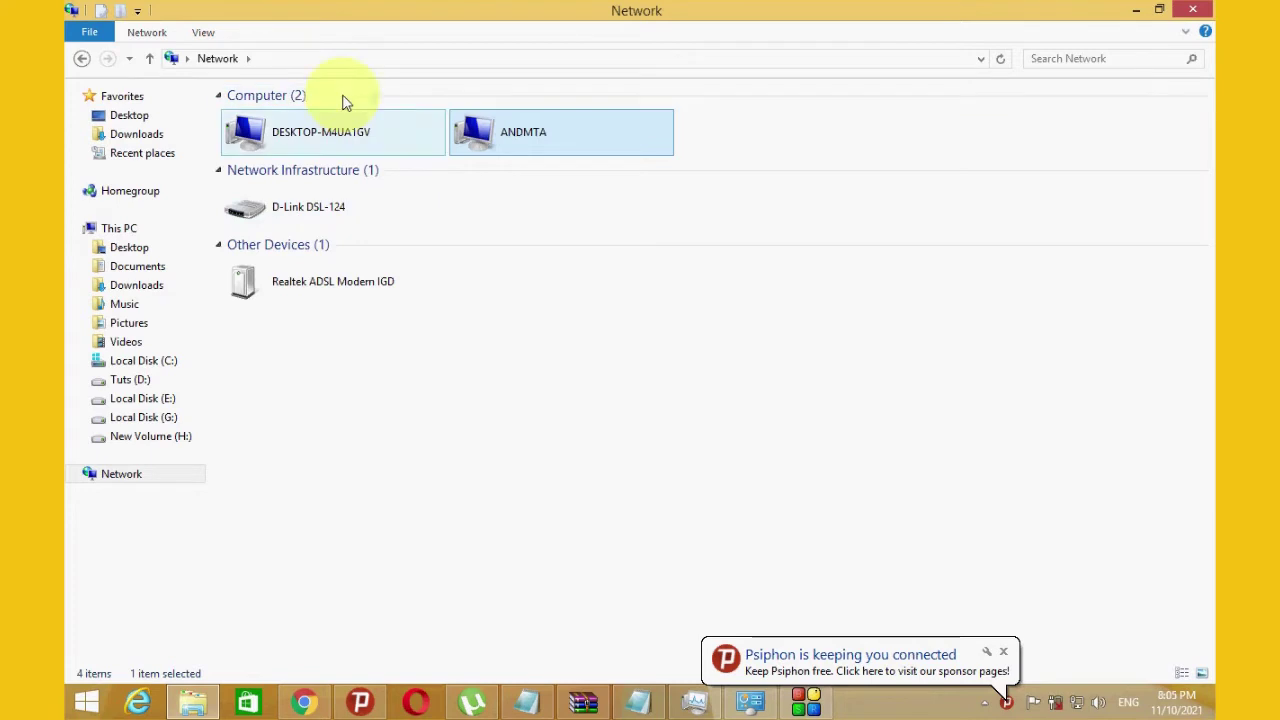
On the second computer, open DESKTOP-M4UA1GV from the Network location and check its setup, Squid Game and Users shared folders.
{"action": "left_click", "coordinate": [236, 100]}
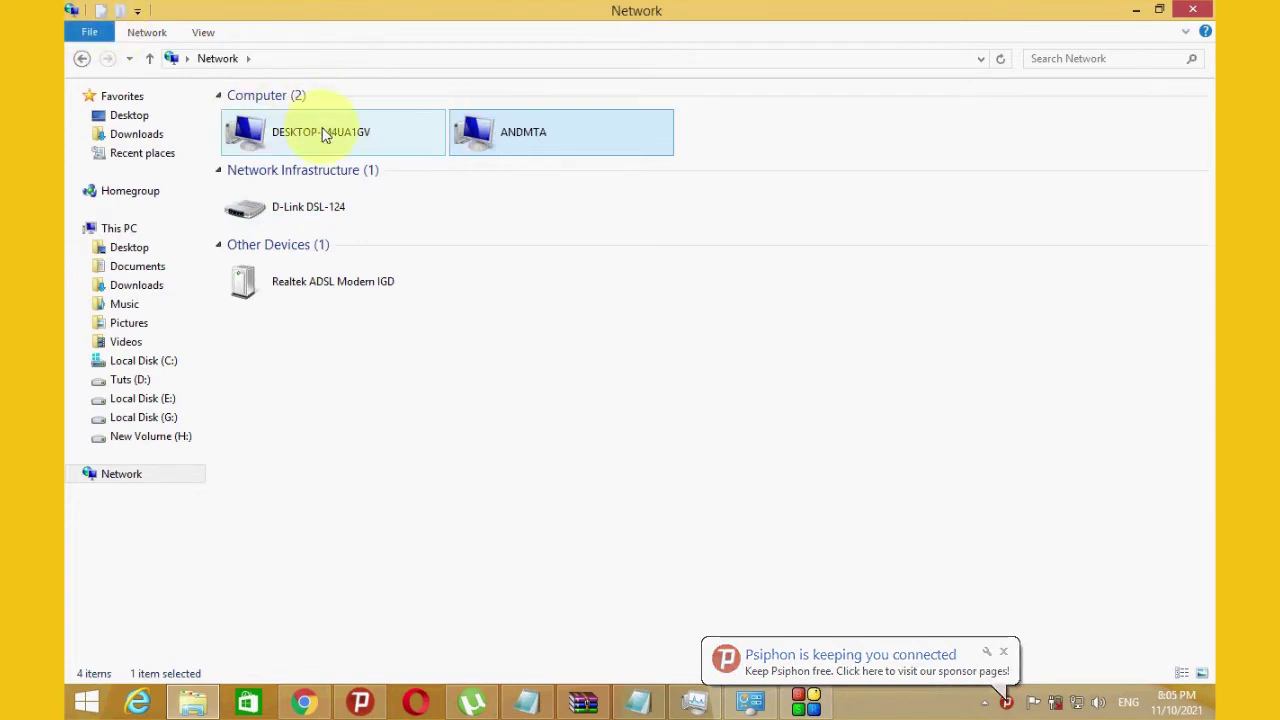
{"action": "double_click", "coordinate": [326, 133]}
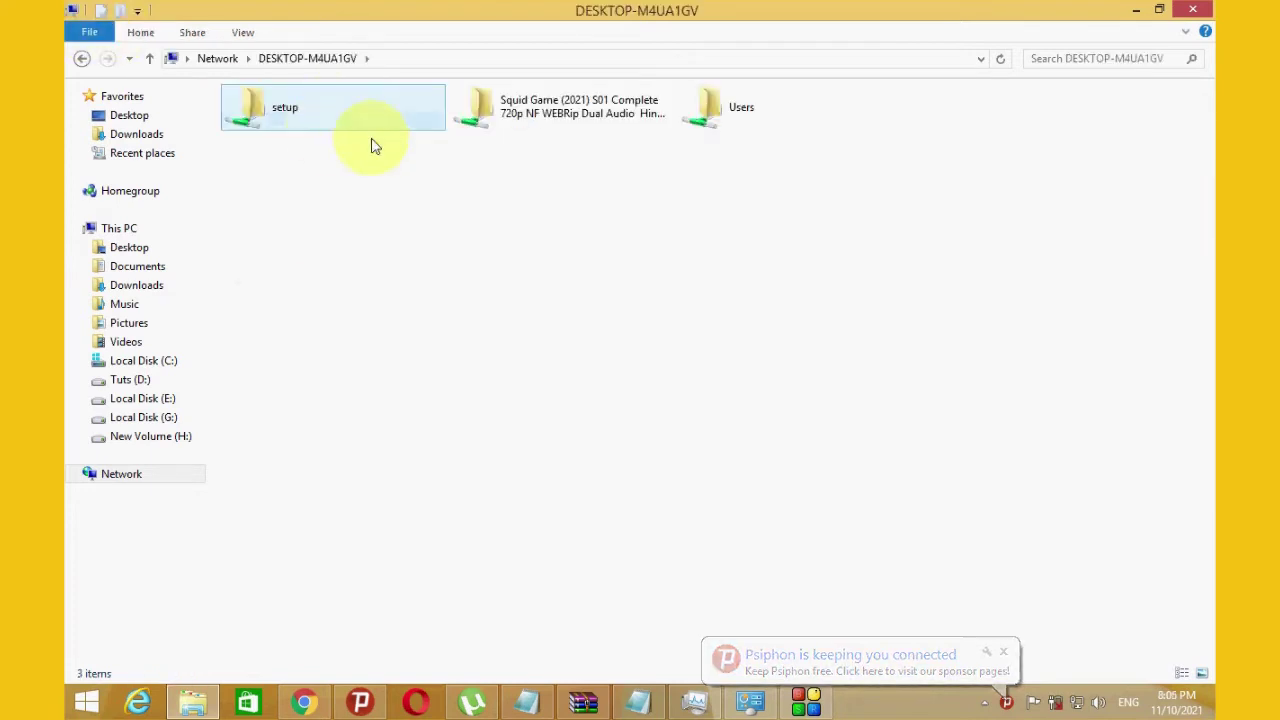
{"action": "left_click", "coordinate": [299, 124]}
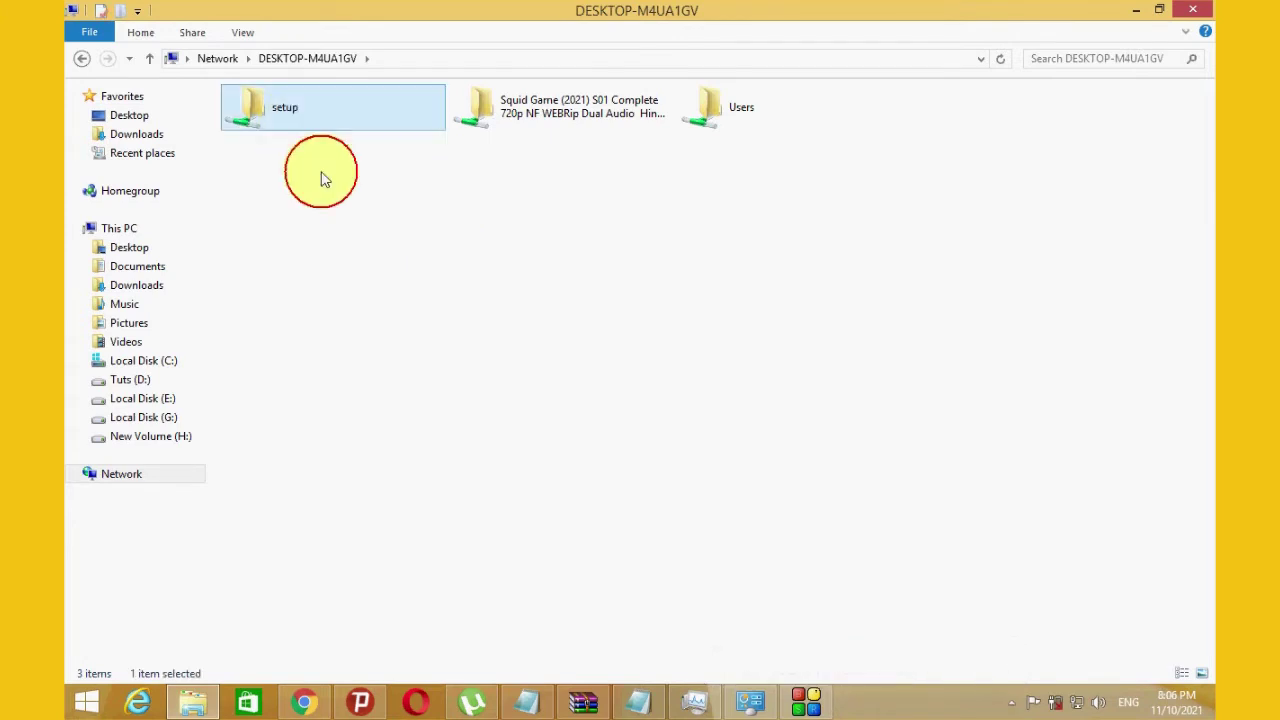
{"action": "left_click", "coordinate": [558, 120]}
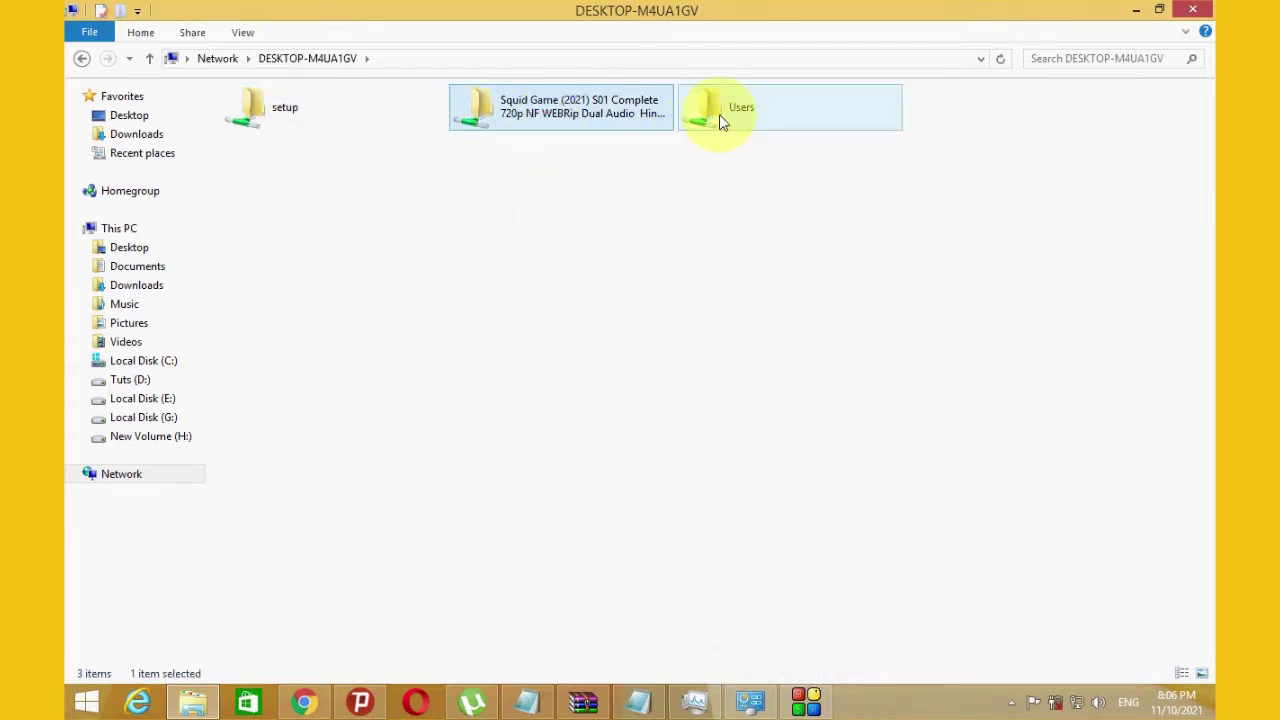
{"action": "left_click", "coordinate": [719, 114]}
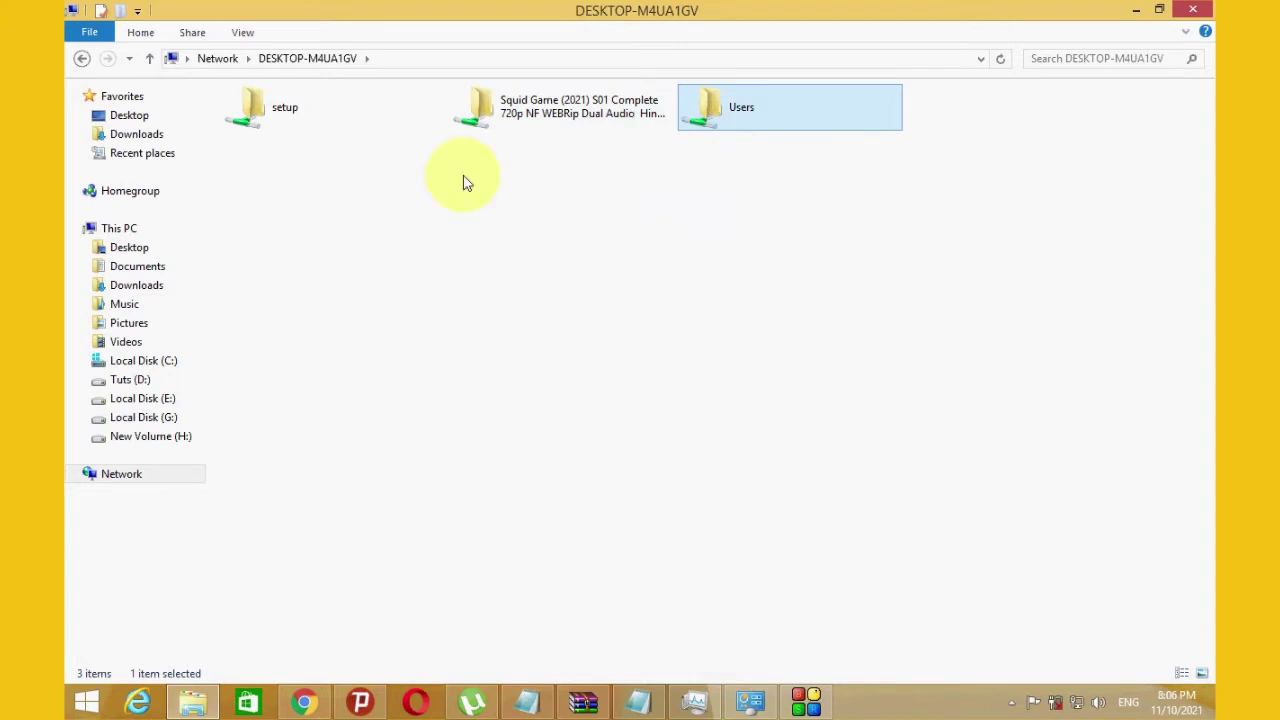
{"action": "left_click", "coordinate": [571, 222]}
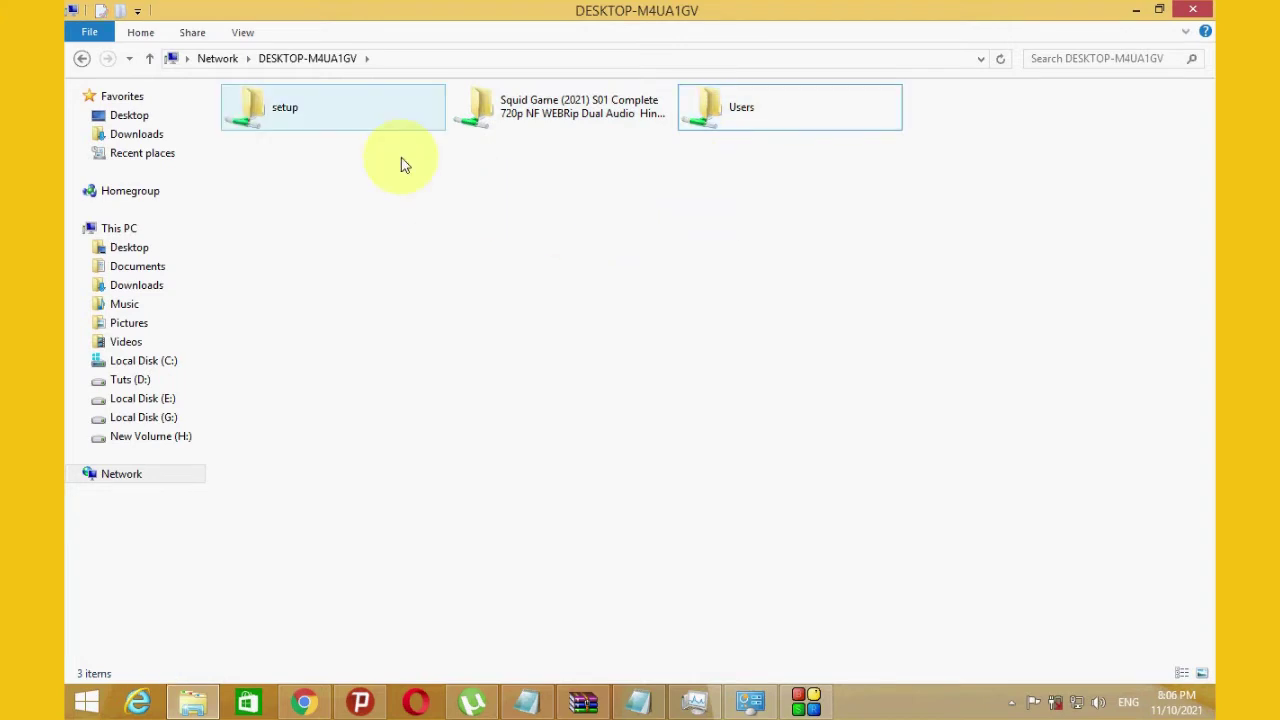
{"action": "left_click", "coordinate": [797, 109]}
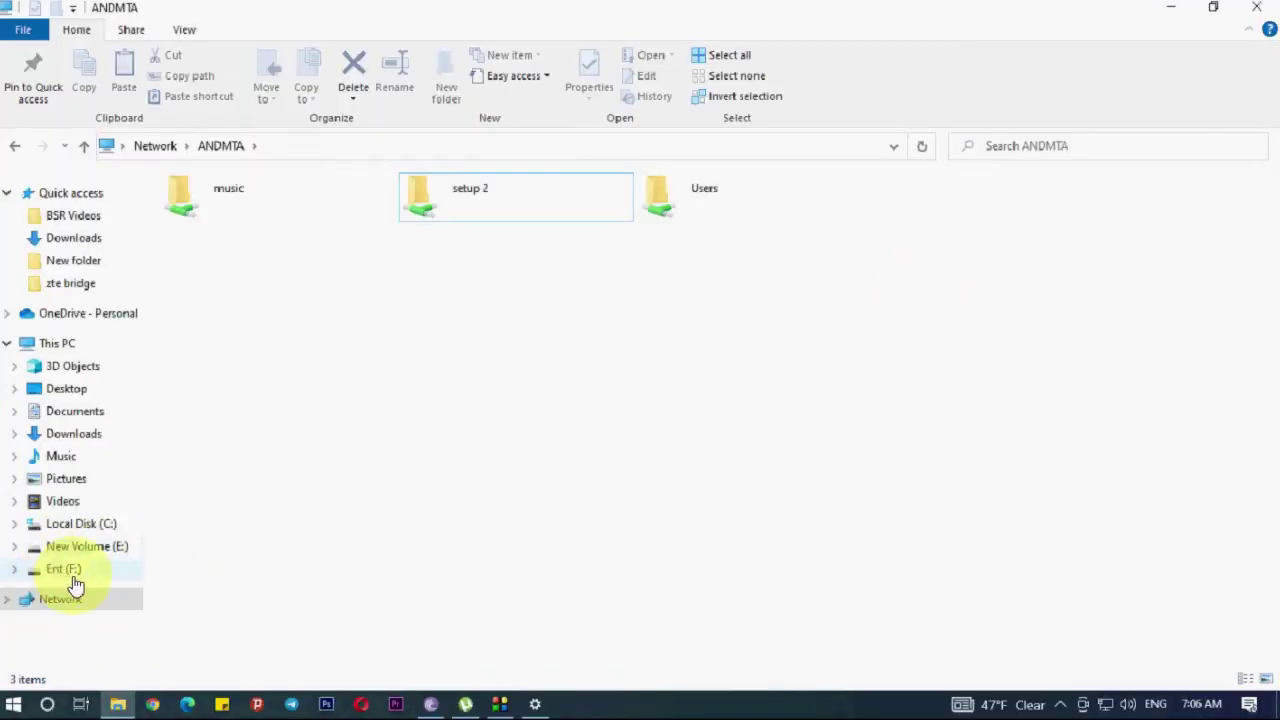
On the first computer, copy the Hager_Malet song from the sami album folder on the Ent (F:) drive.
{"action": "left_click", "coordinate": [70, 570]}
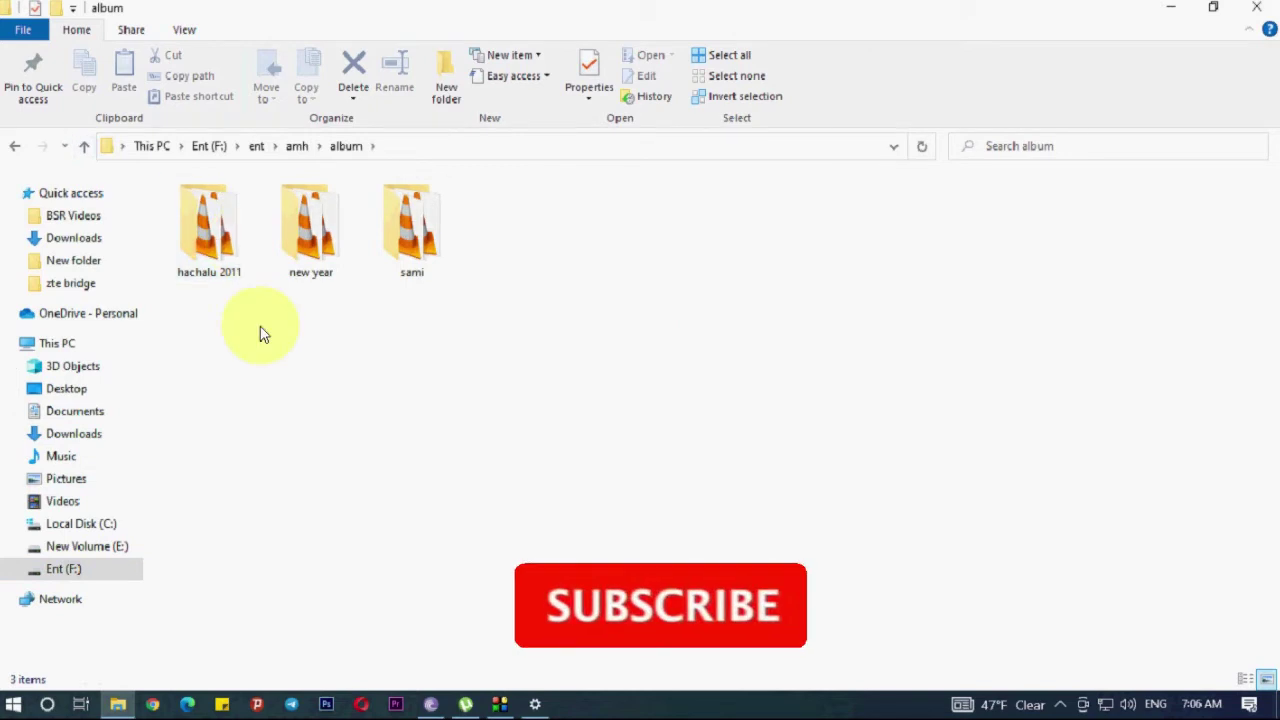
{"action": "double_click", "coordinate": [400, 255]}
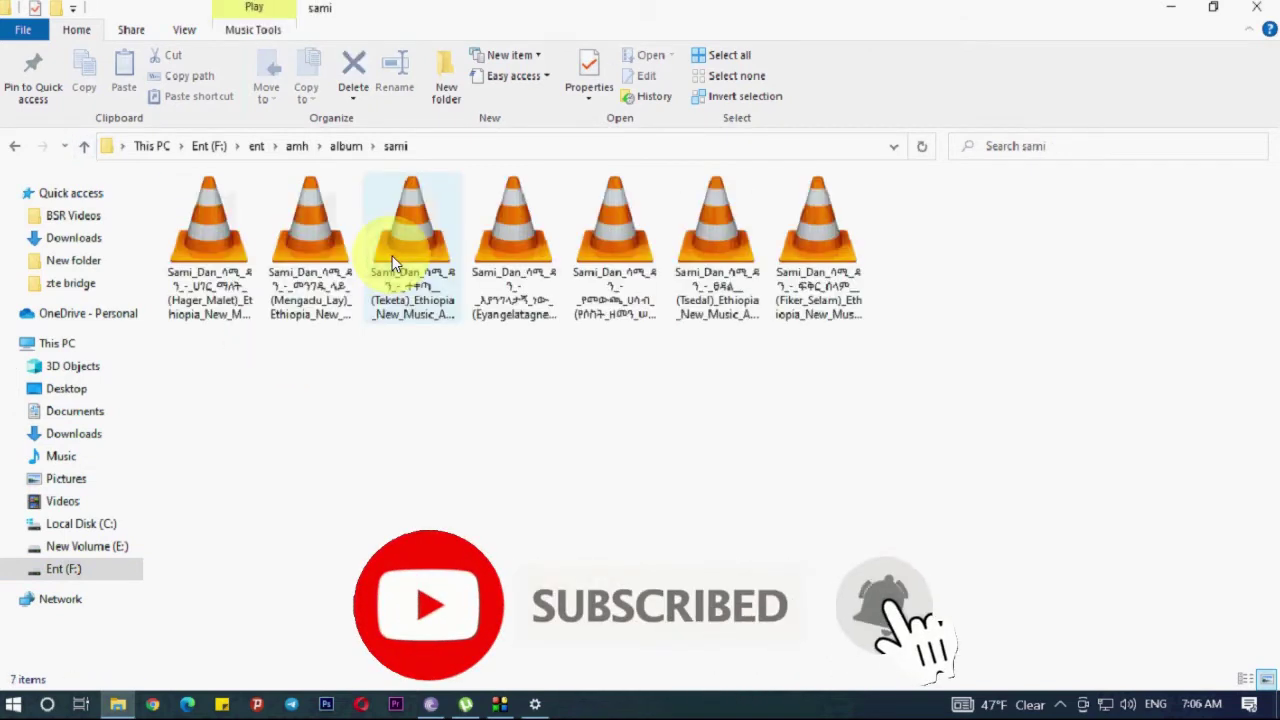
{"action": "left_click", "coordinate": [195, 255]}
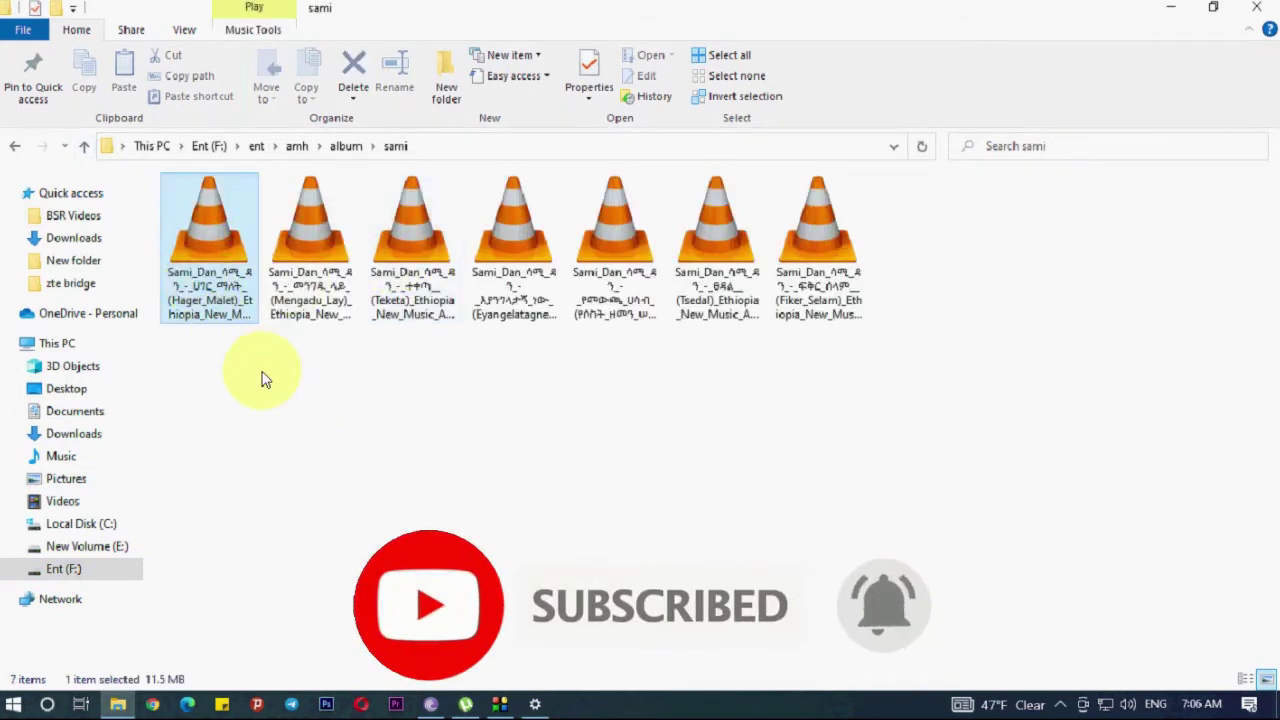
{"action": "right_click", "coordinate": [255, 292]}
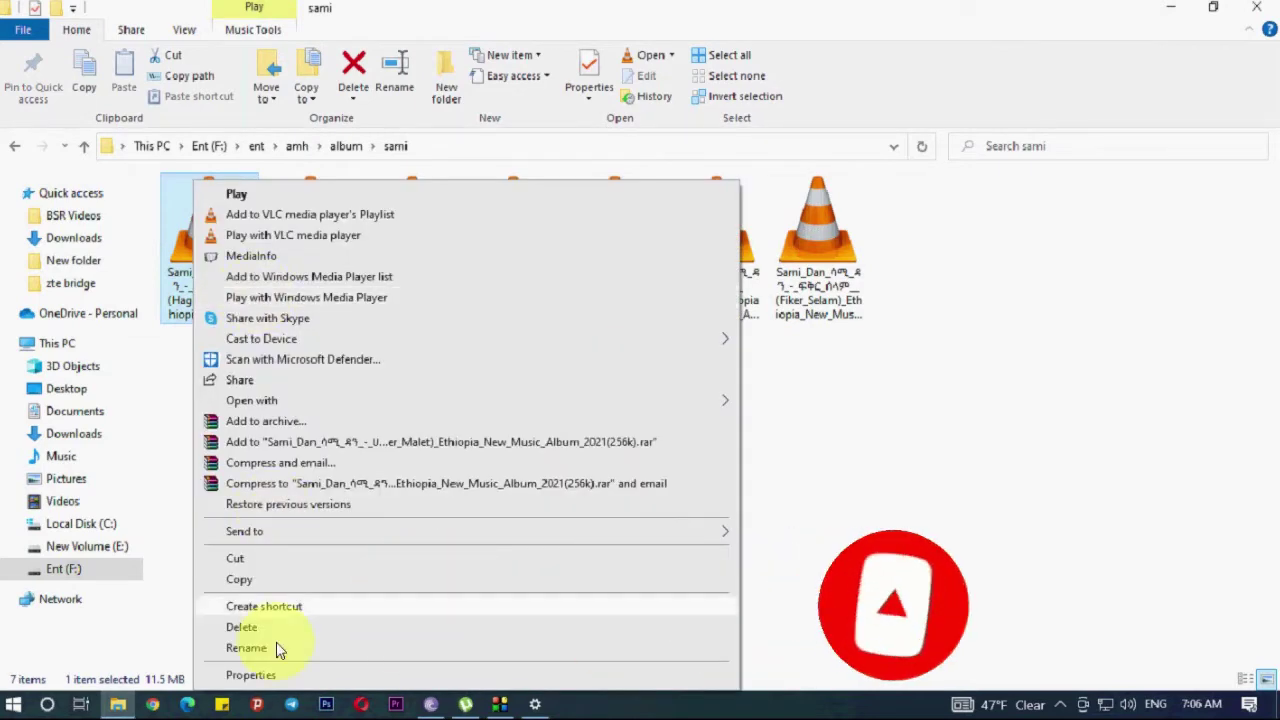
{"action": "left_click", "coordinate": [239, 579]}
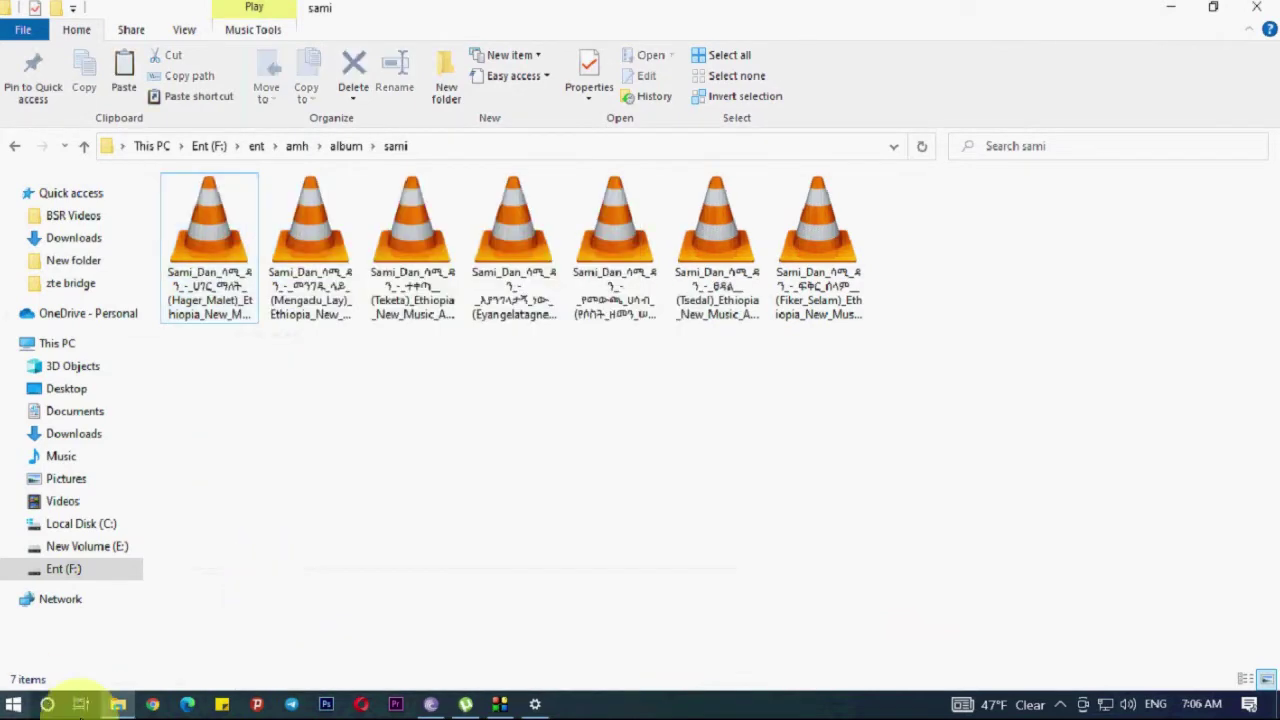
In a new File Explorer window, paste the copied song into DESKTOP-M4UA1GV's Users > Public > Public Music folder through the Network location.
{"action": "left_click", "coordinate": [117, 656]}
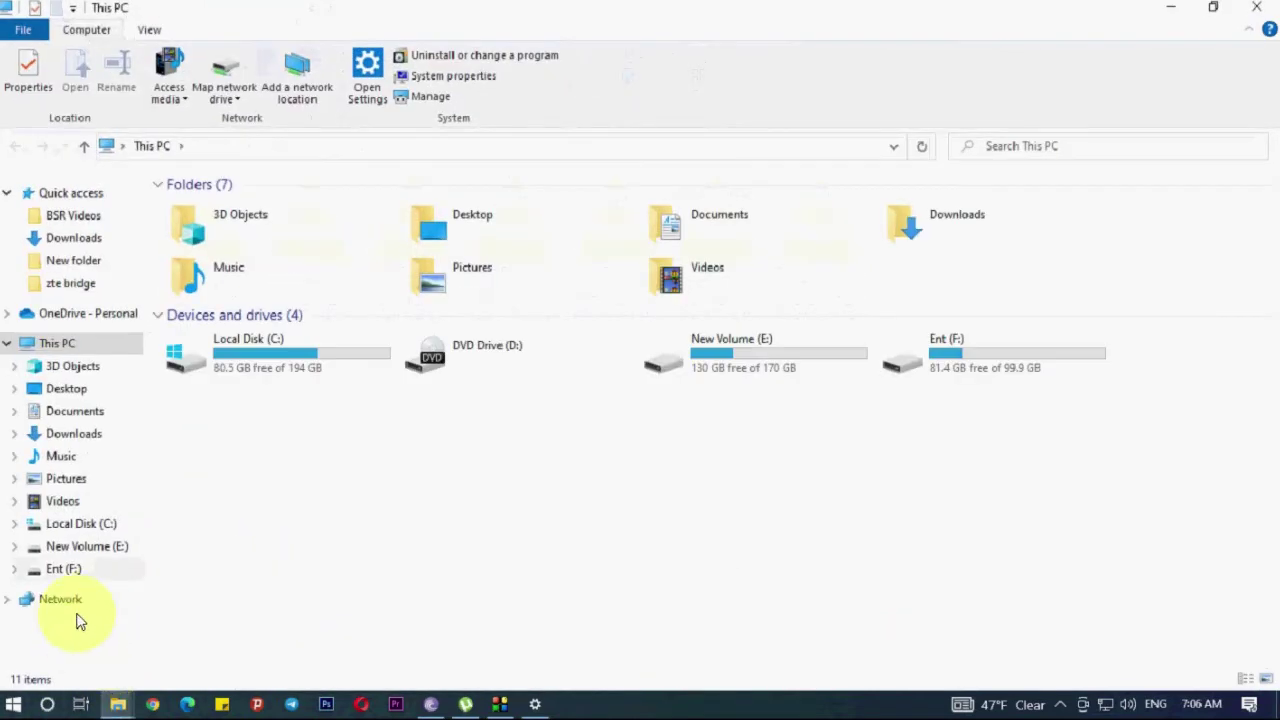
{"action": "left_click", "coordinate": [80, 600]}
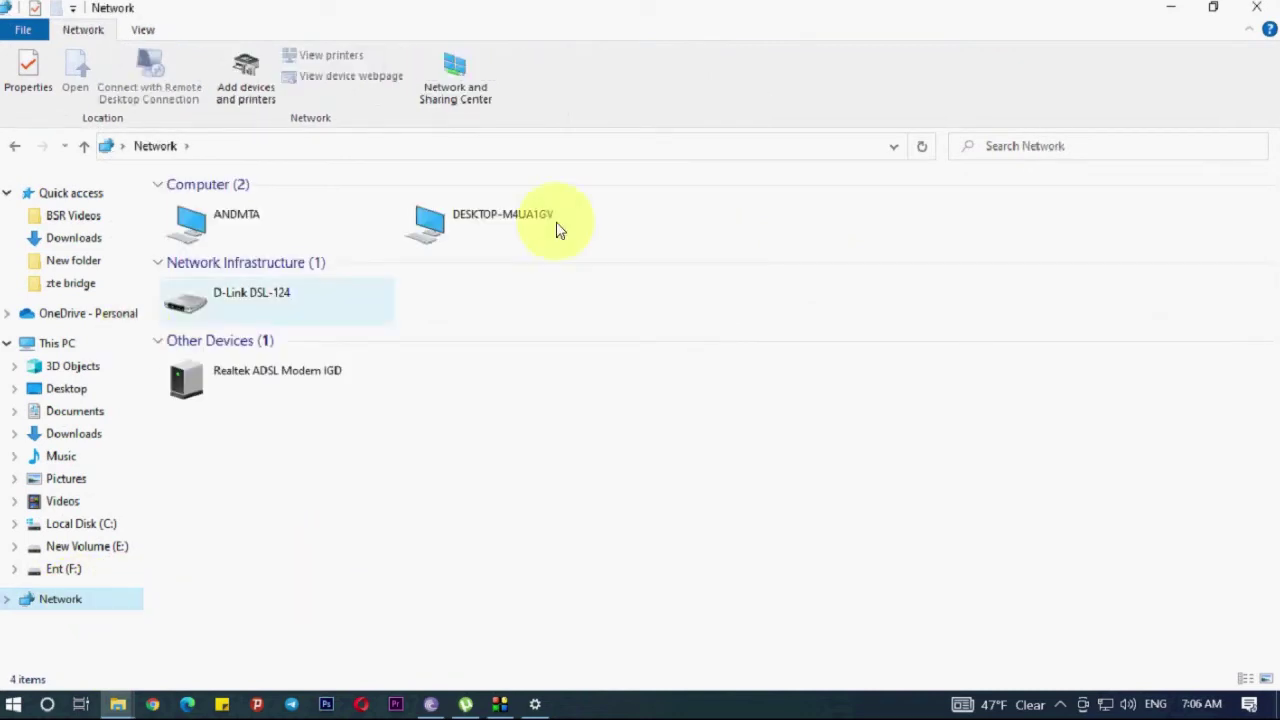
{"action": "double_click", "coordinate": [478, 248]}
{"action": "double_click", "coordinate": [678, 217]}
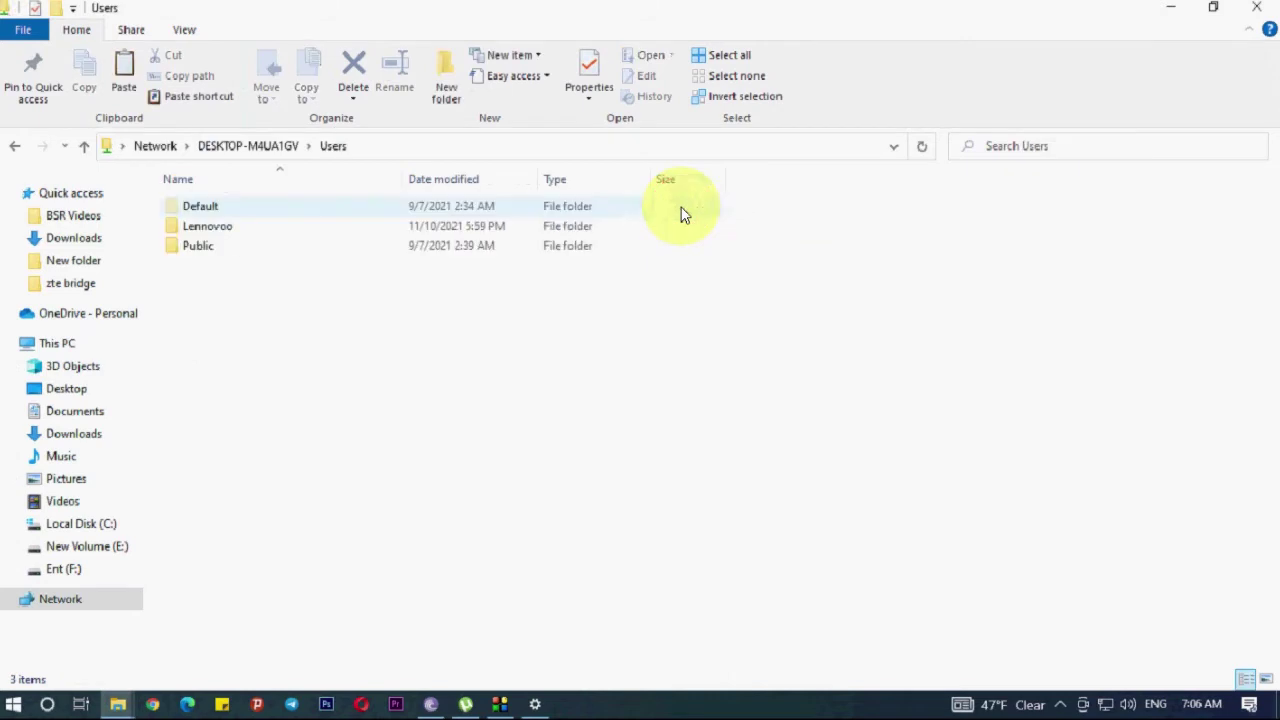
{"action": "double_click", "coordinate": [238, 243]}
{"action": "left_click", "coordinate": [272, 308]}
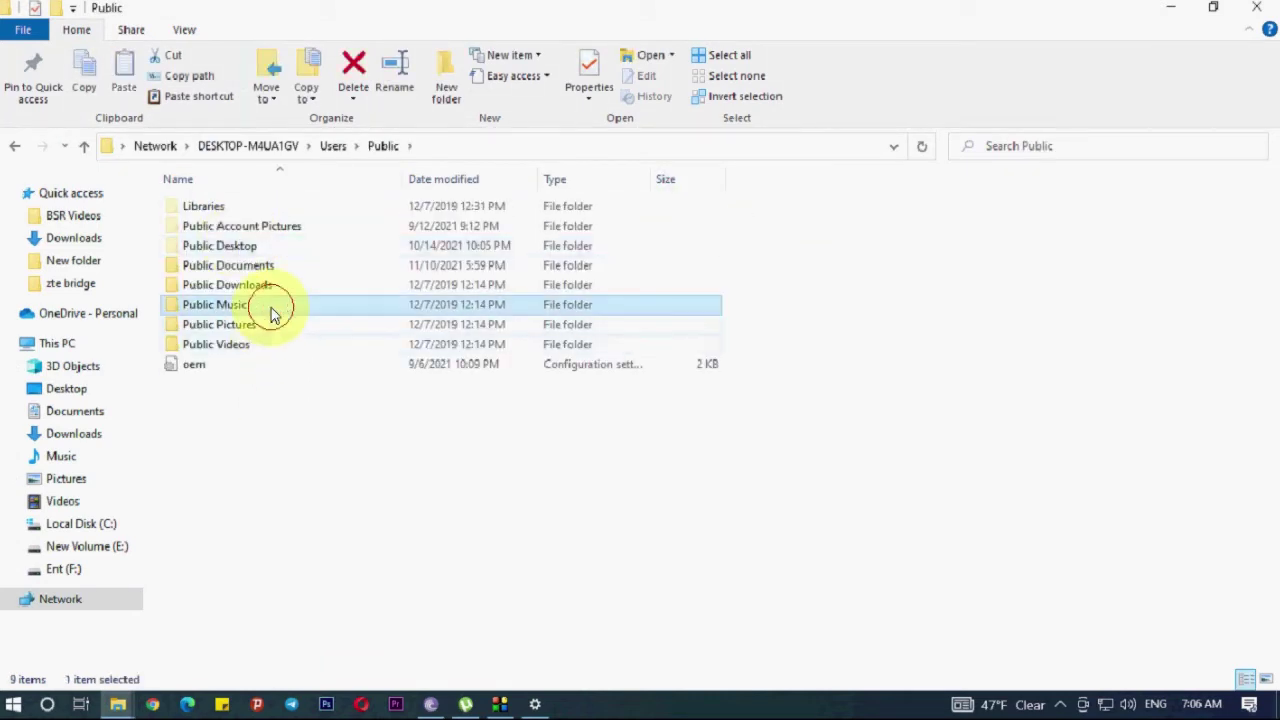
{"action": "double_click", "coordinate": [272, 312]}
{"action": "right_click", "coordinate": [293, 277]}
{"action": "left_click", "coordinate": [340, 402]}
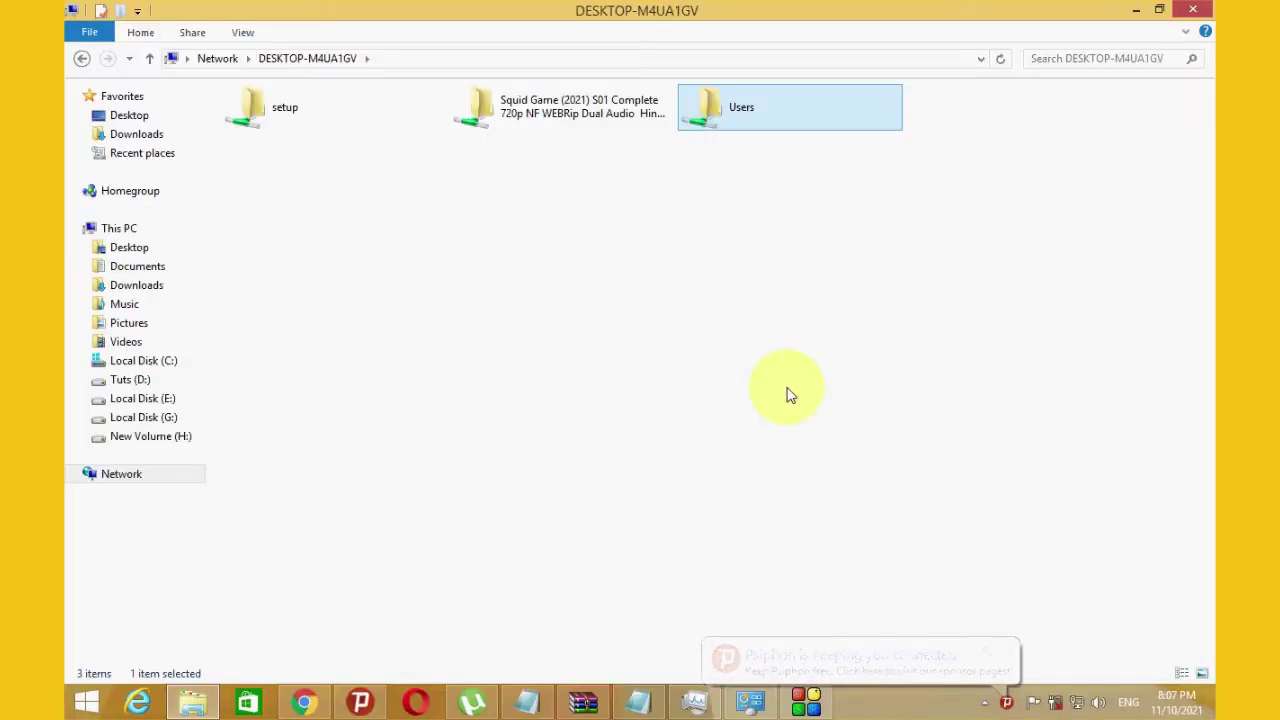
On the second computer, open DESKTOP-M4UA1GV's Users > Public > Public Music folder and select the shared song.
{"action": "double_click", "coordinate": [797, 113]}
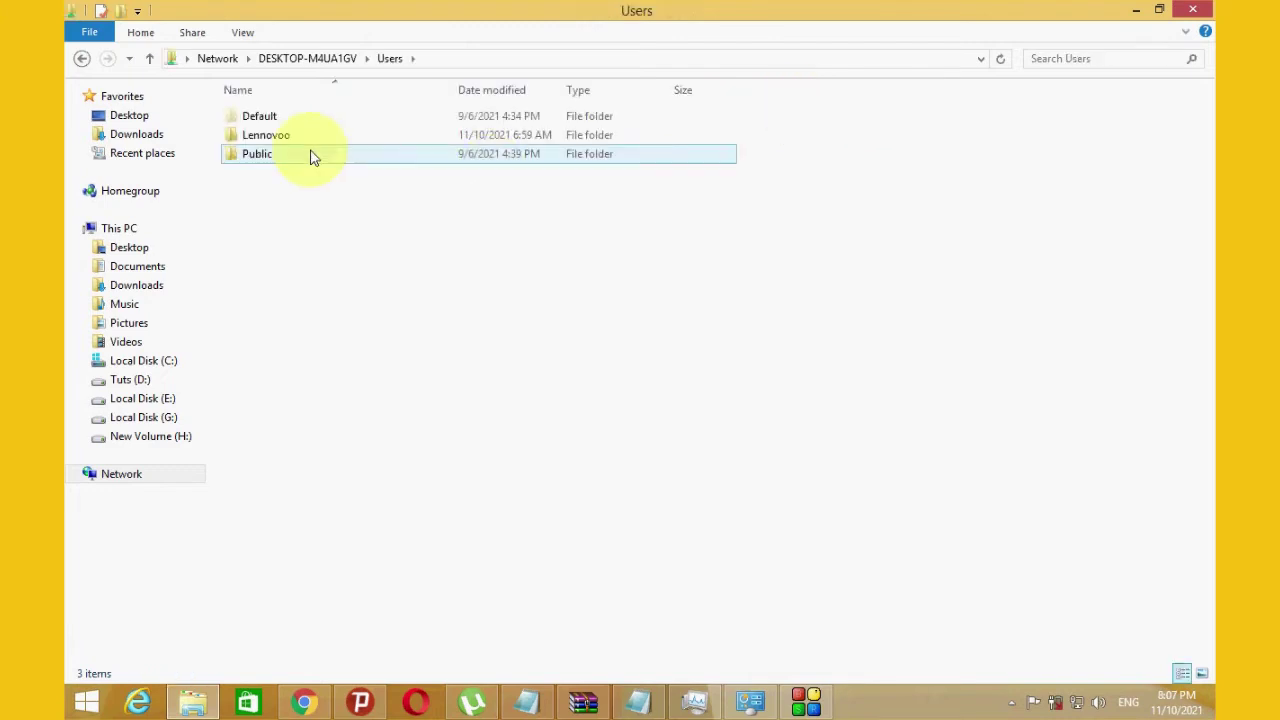
{"action": "left_click", "coordinate": [313, 154]}
{"action": "double_click", "coordinate": [313, 154]}
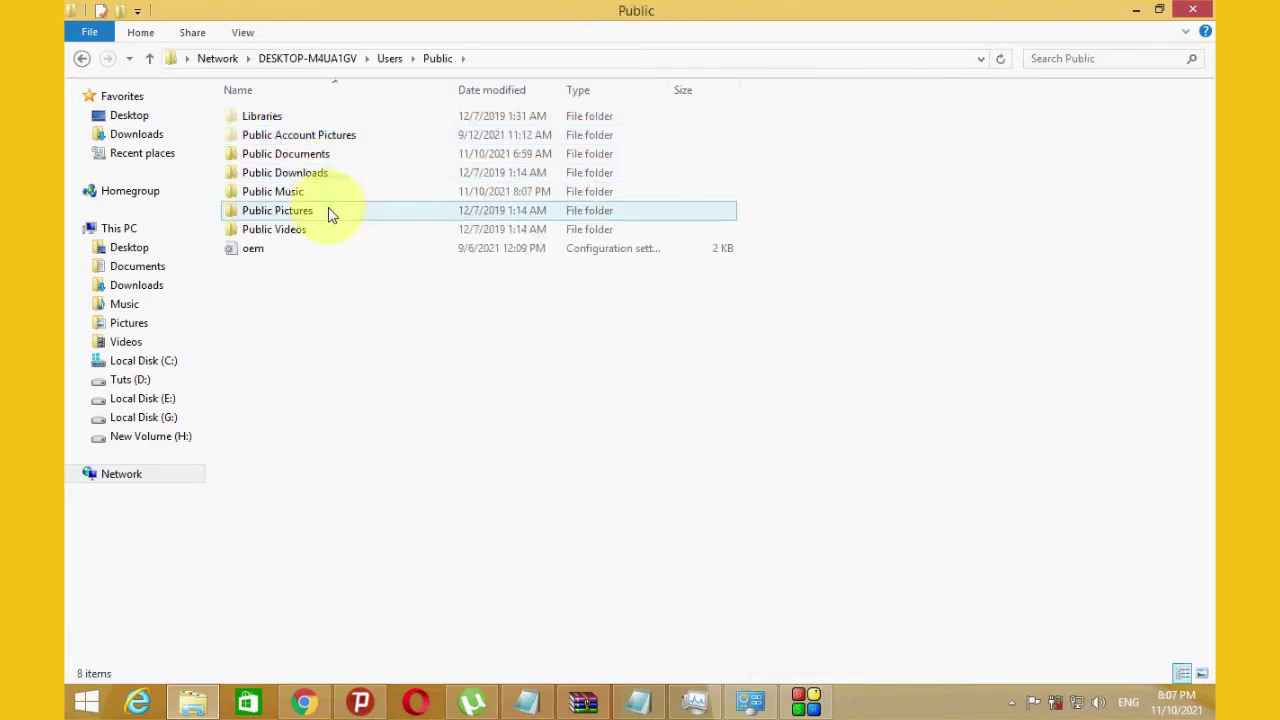
{"action": "double_click", "coordinate": [331, 194]}
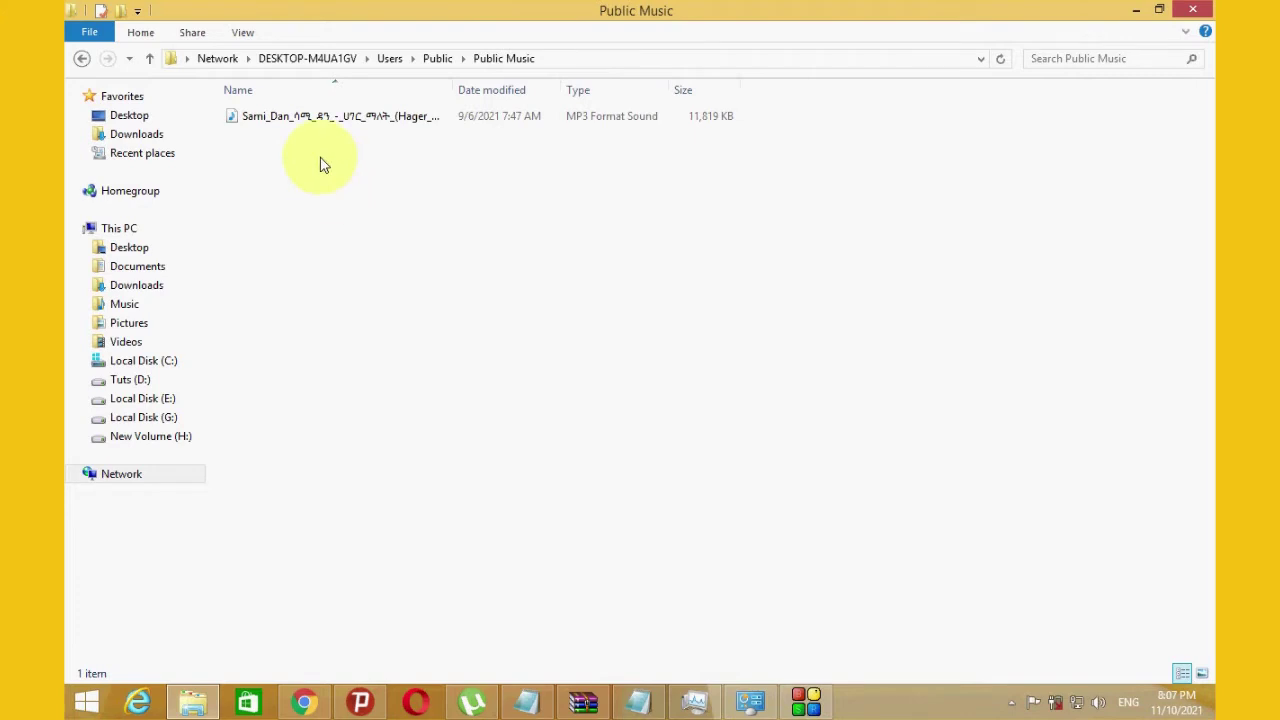
{"action": "left_click", "coordinate": [394, 115]}
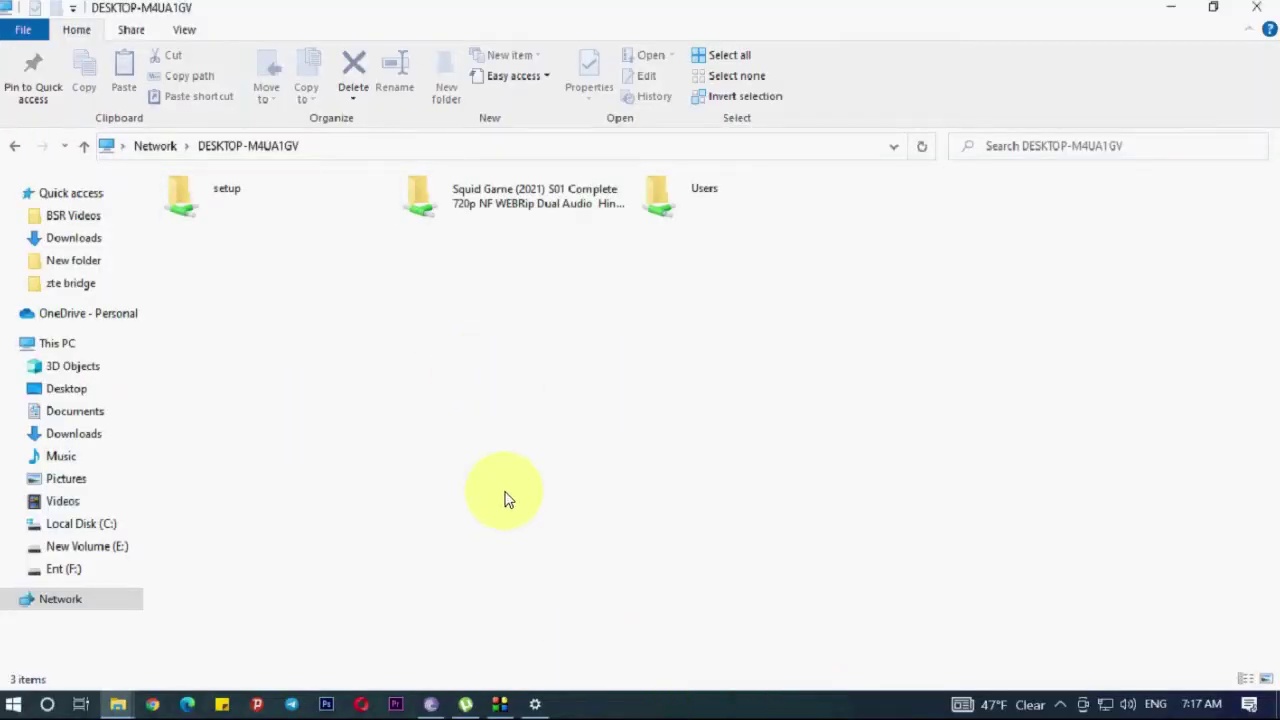
On the first computer, open Command Prompt and run ipconfig to view its IP configuration.
{"action": "key", "text": "super"}
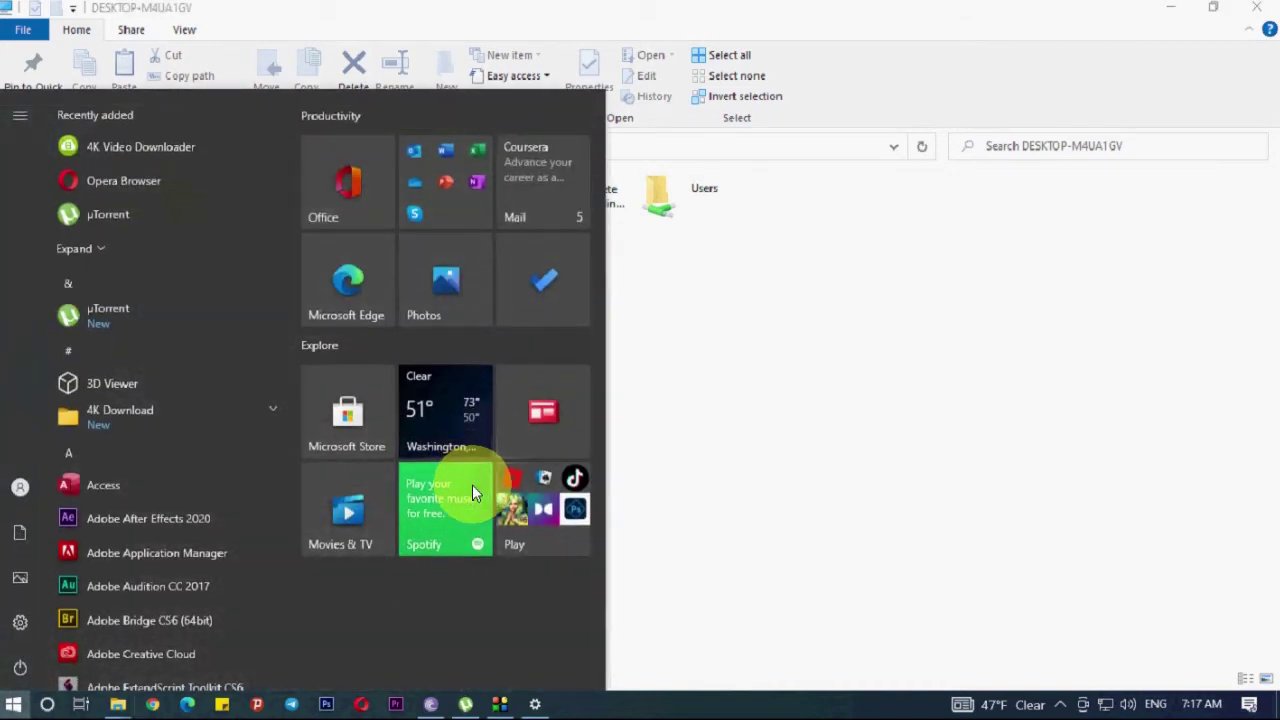
{"action": "type", "text": "CMD"}
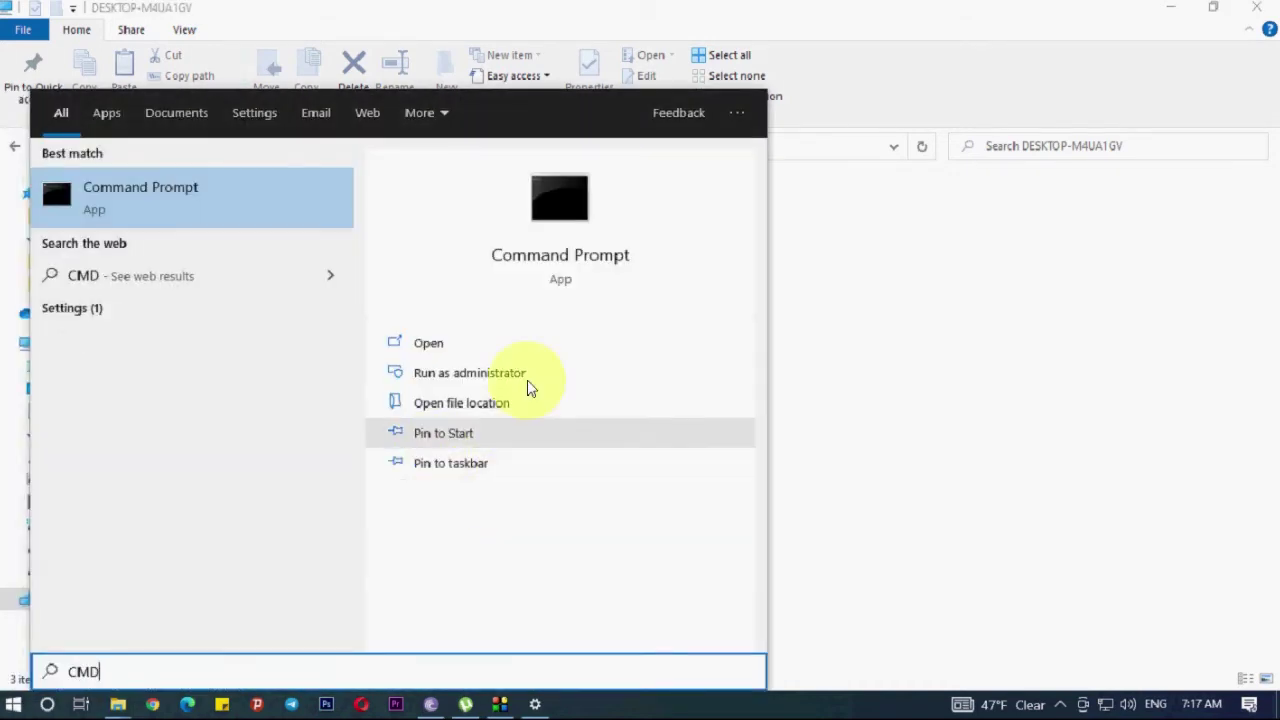
{"action": "left_click", "coordinate": [585, 255]}
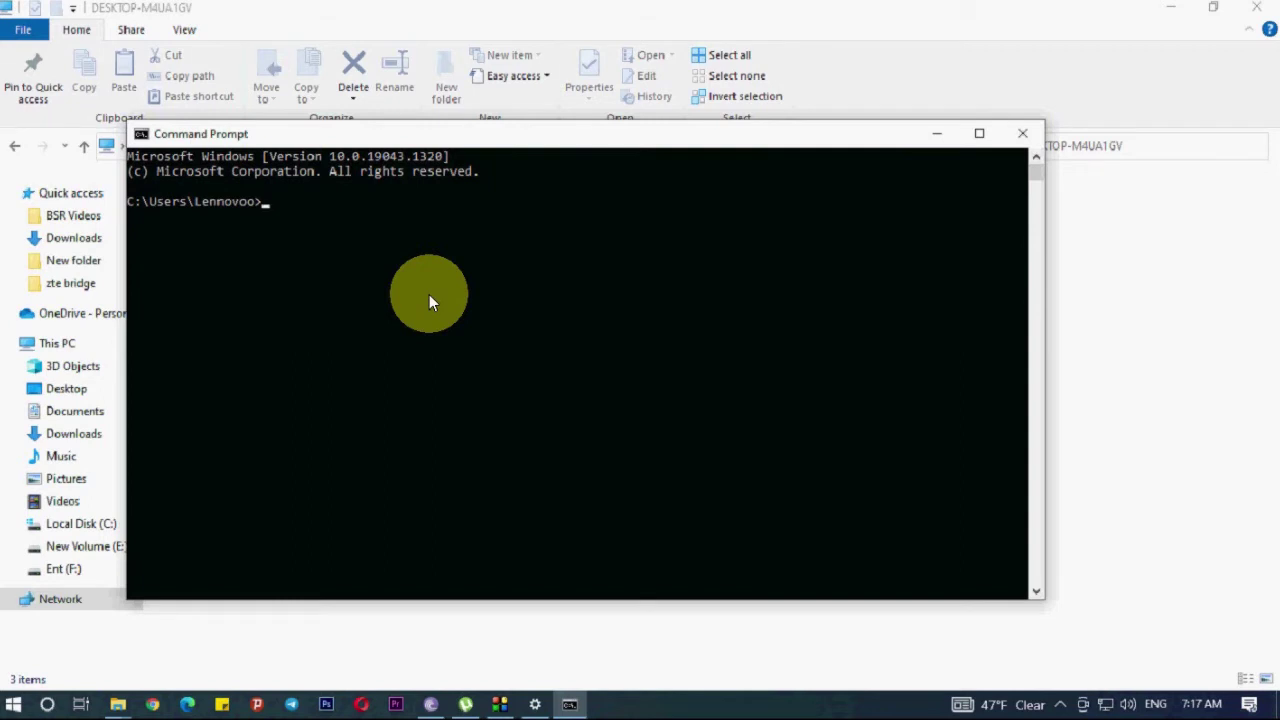
{"action": "type", "text": "ipconfig"}
{"action": "key", "text": "Return"}
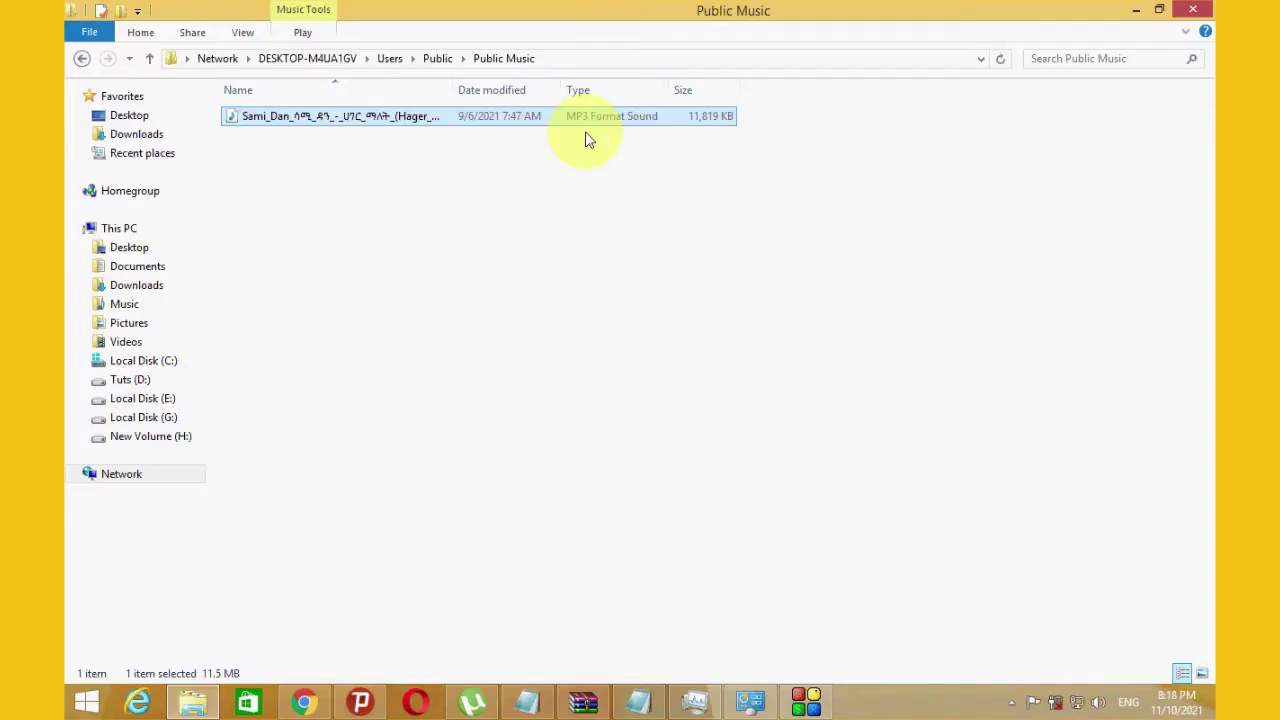
On the second computer, open a new maximized File Explorer window and access the first computer's shares at \\192.168.1.250.
{"action": "key", "text": "super+e"}
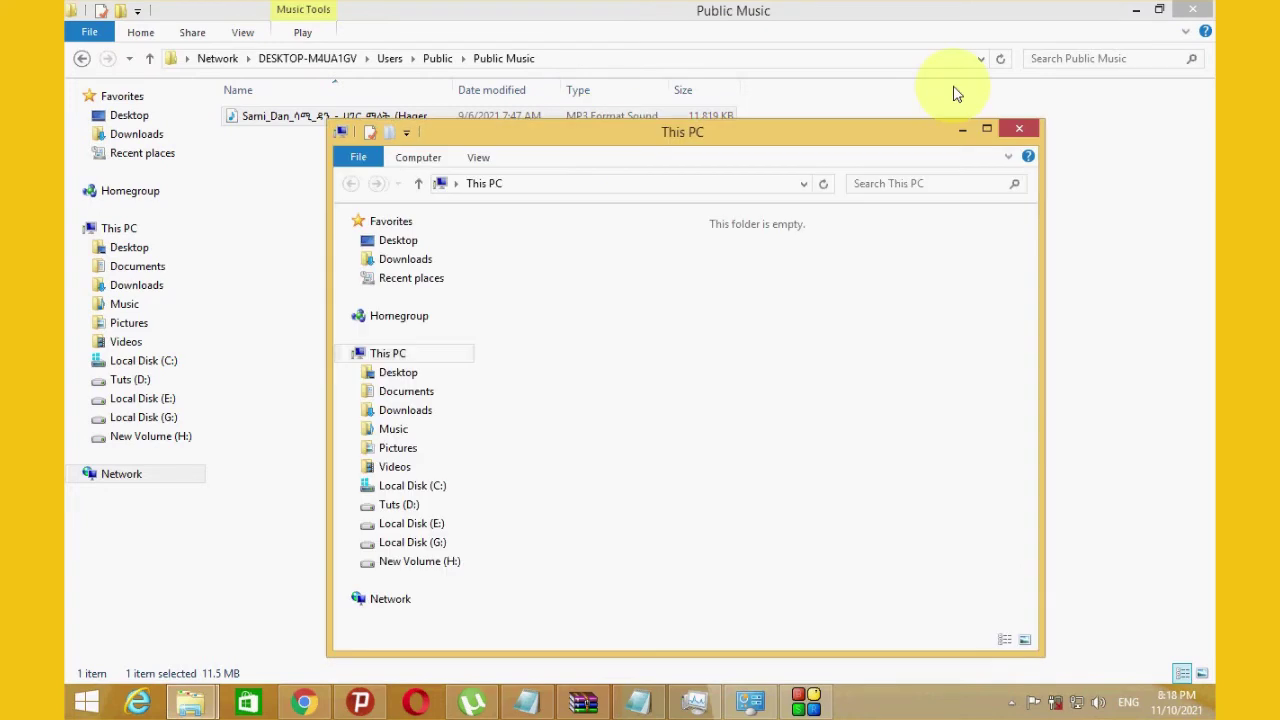
{"action": "left_click", "coordinate": [991, 125]}
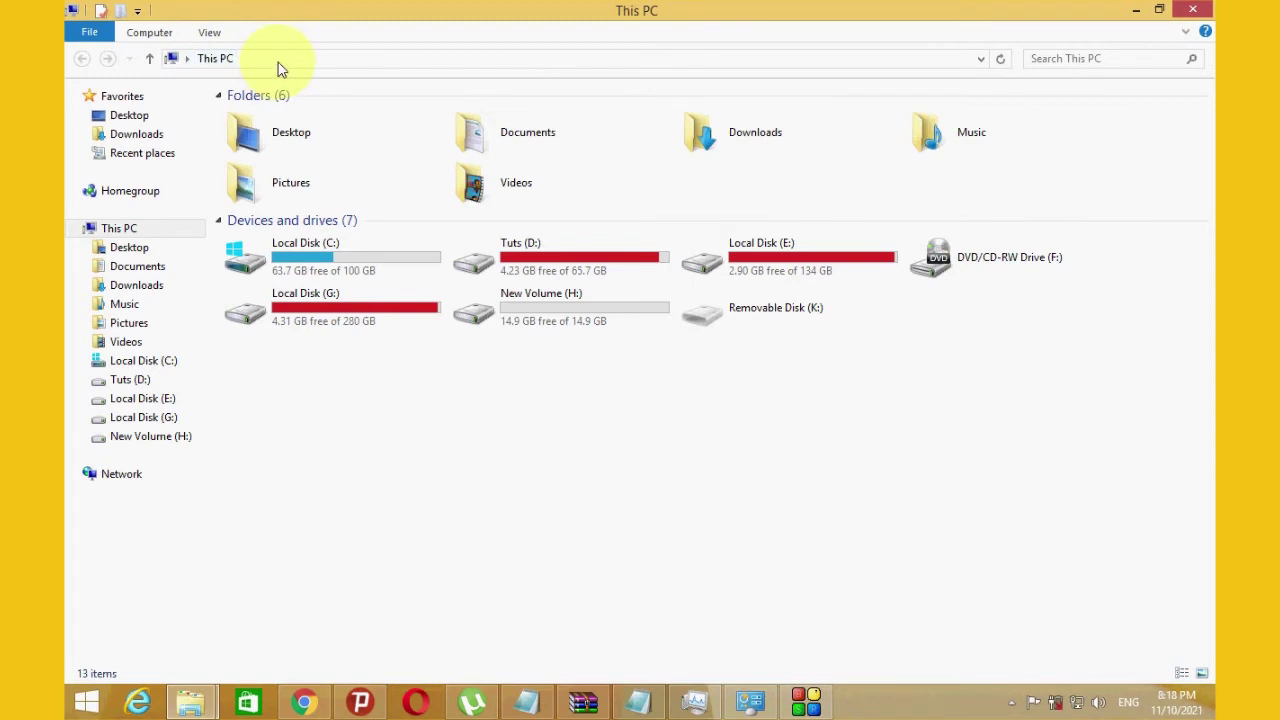
{"action": "left_click", "coordinate": [272, 58]}
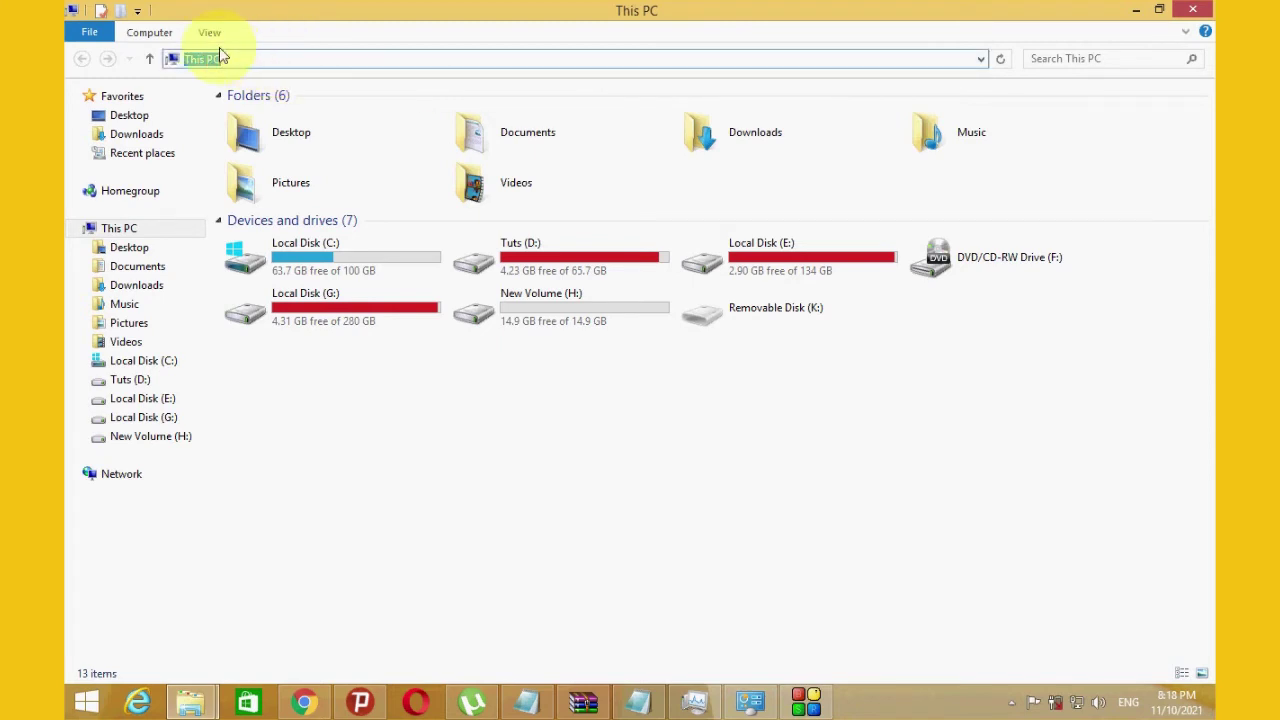
{"action": "key", "text": "BackSpace"}
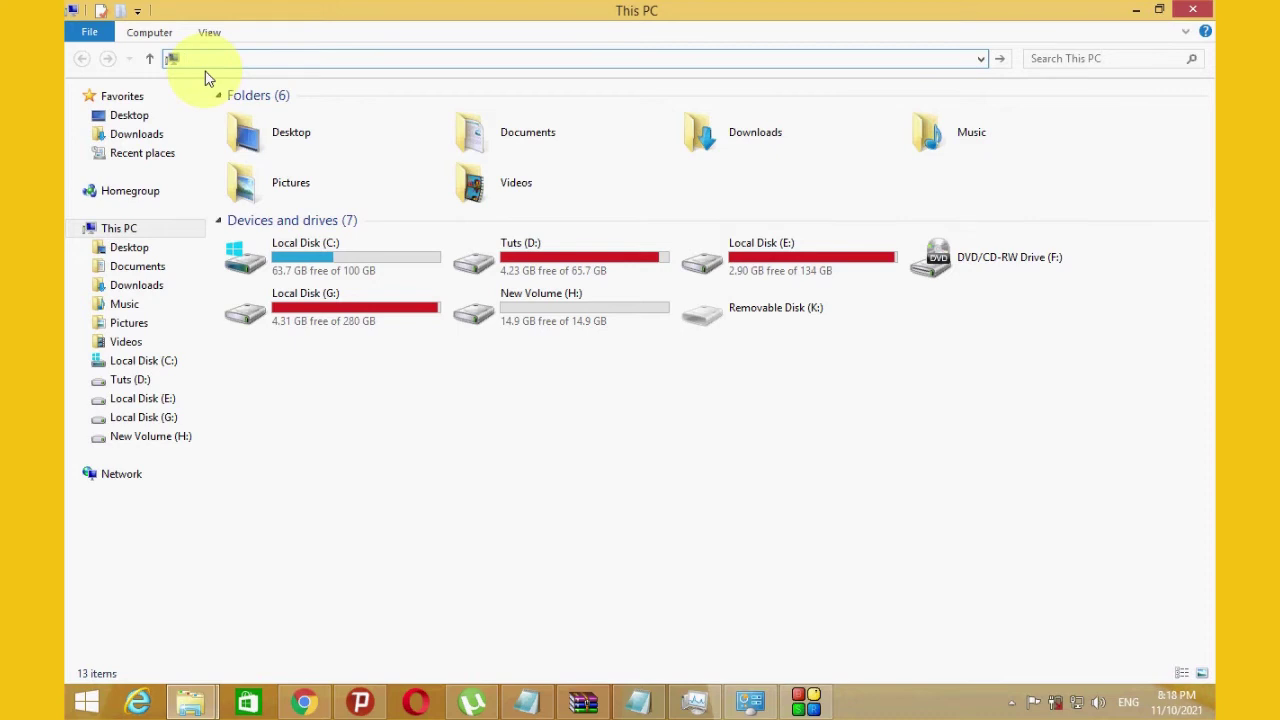
{"action": "type", "text": "\\\\"}
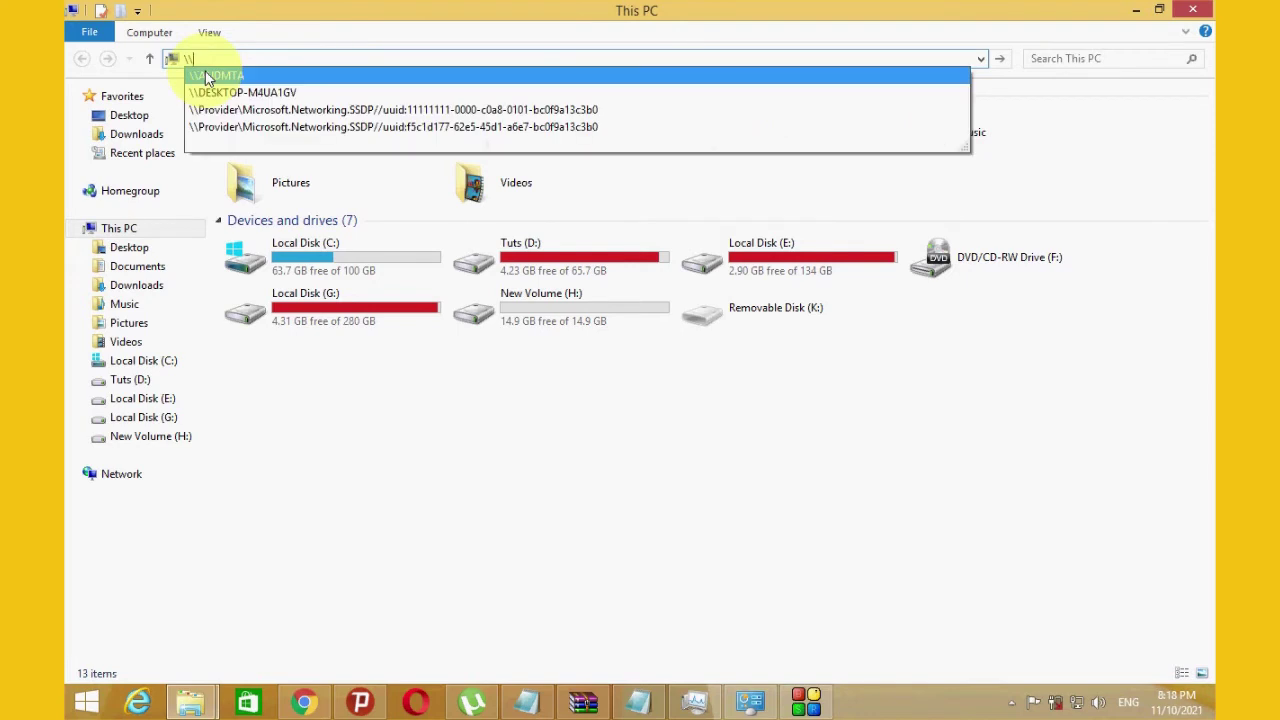
{"action": "type", "text": "19"}
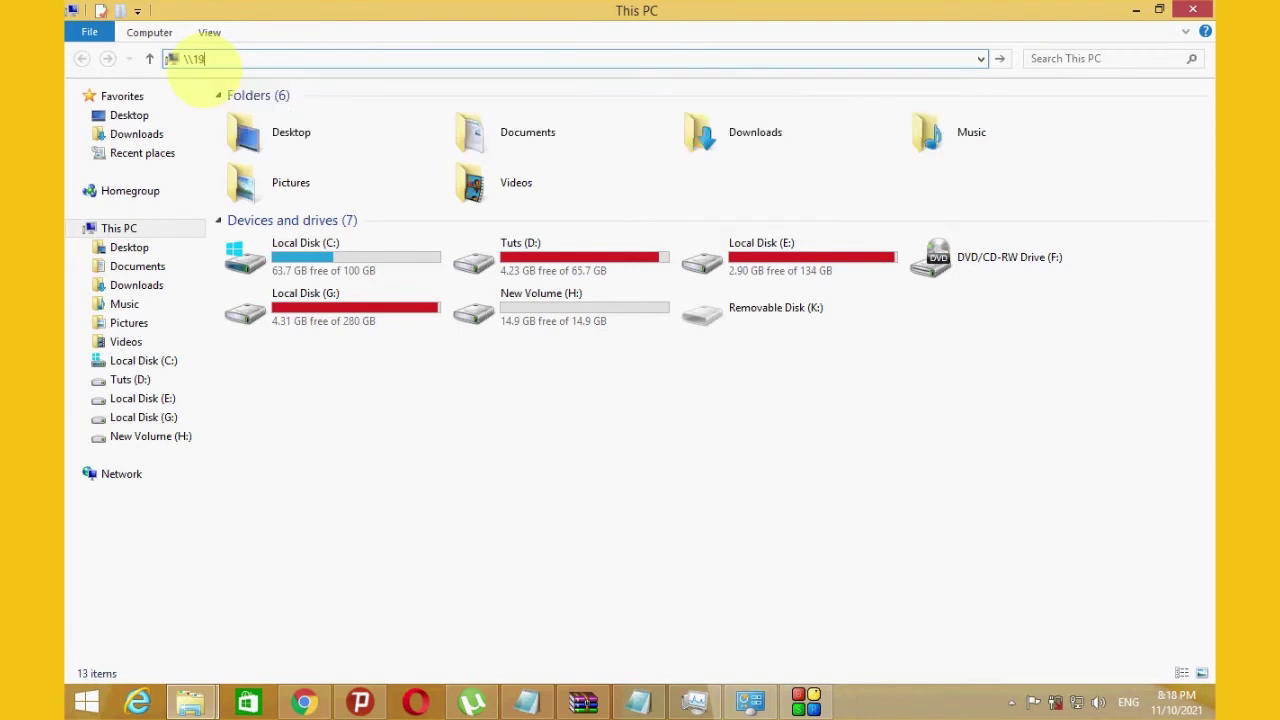
{"action": "type", "text": "2.168.1.250"}
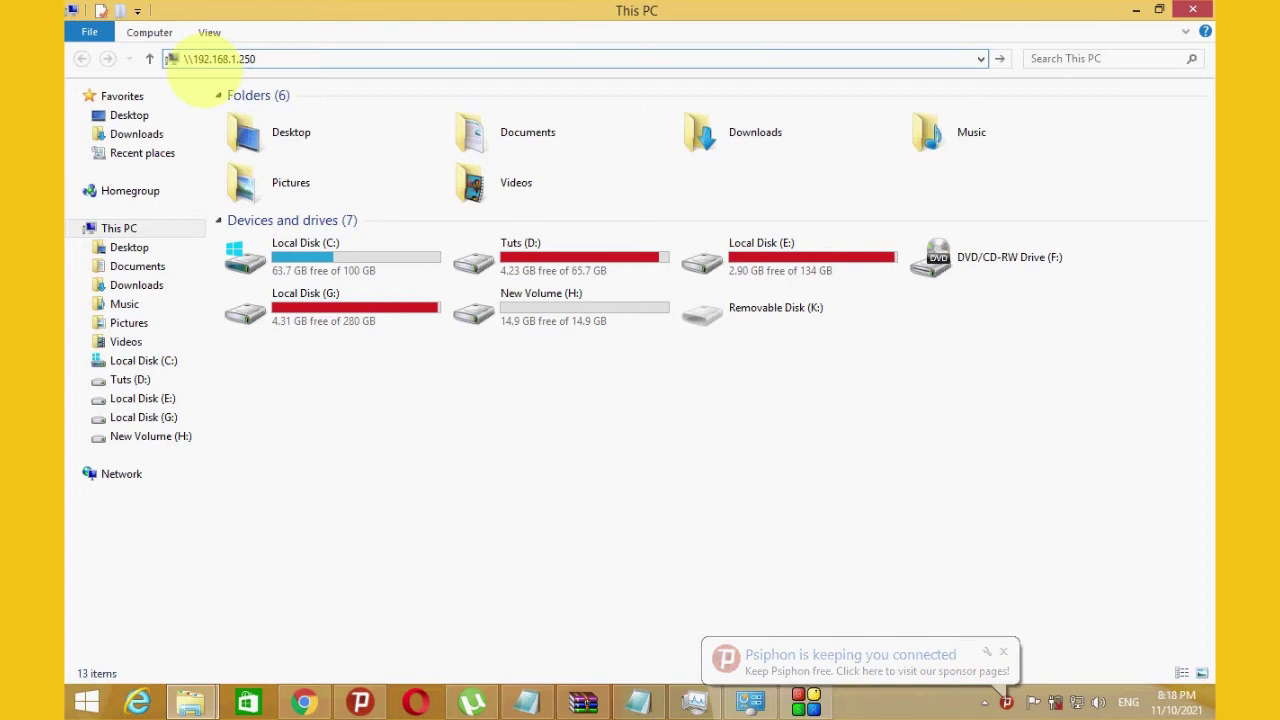
{"action": "key", "text": "Return"}
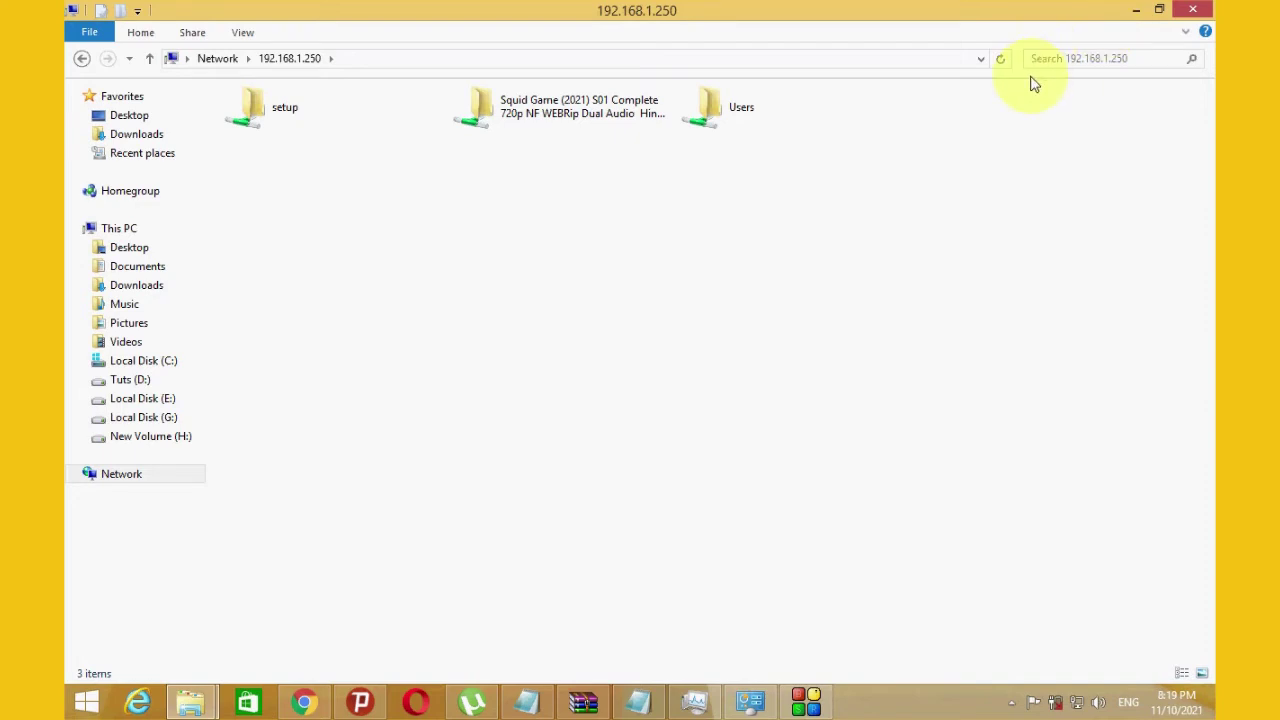
Open a maximized Command Prompt on the second computer and run IPCONFIG to view its IP configuration.
{"action": "key", "text": "super"}
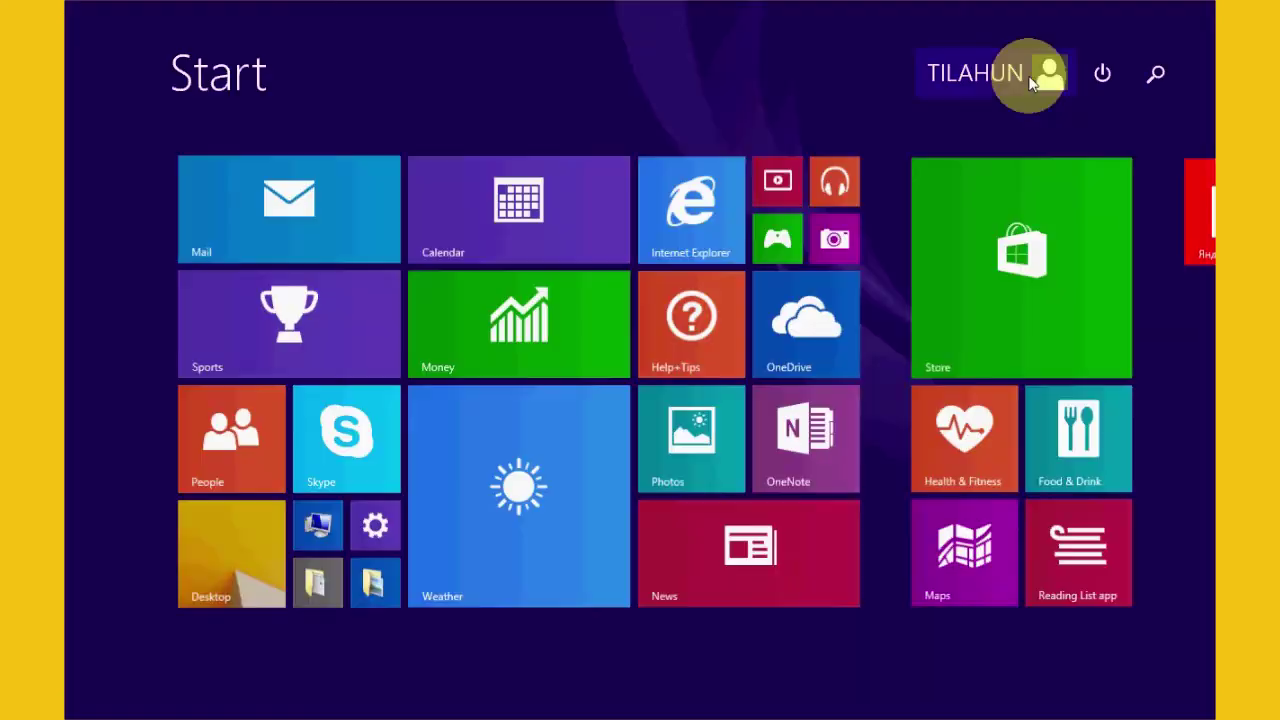
{"action": "type", "text": "CMD"}
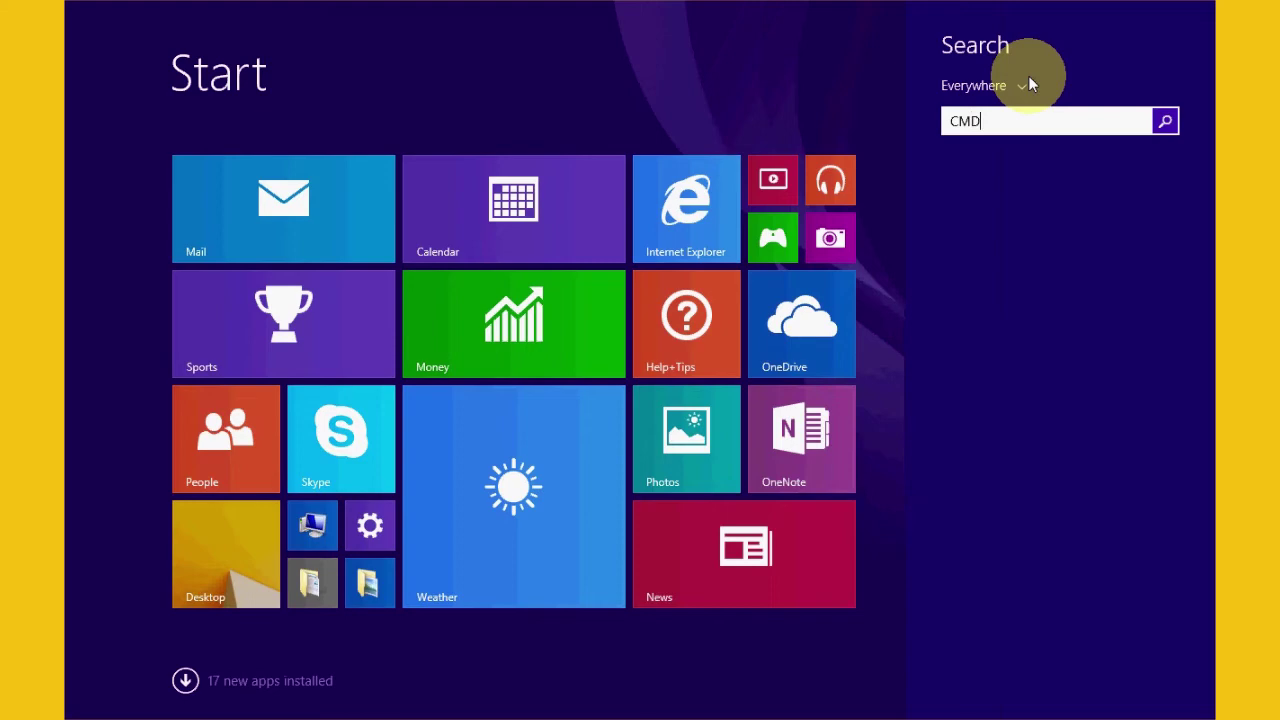
{"action": "key", "text": "Escape"}
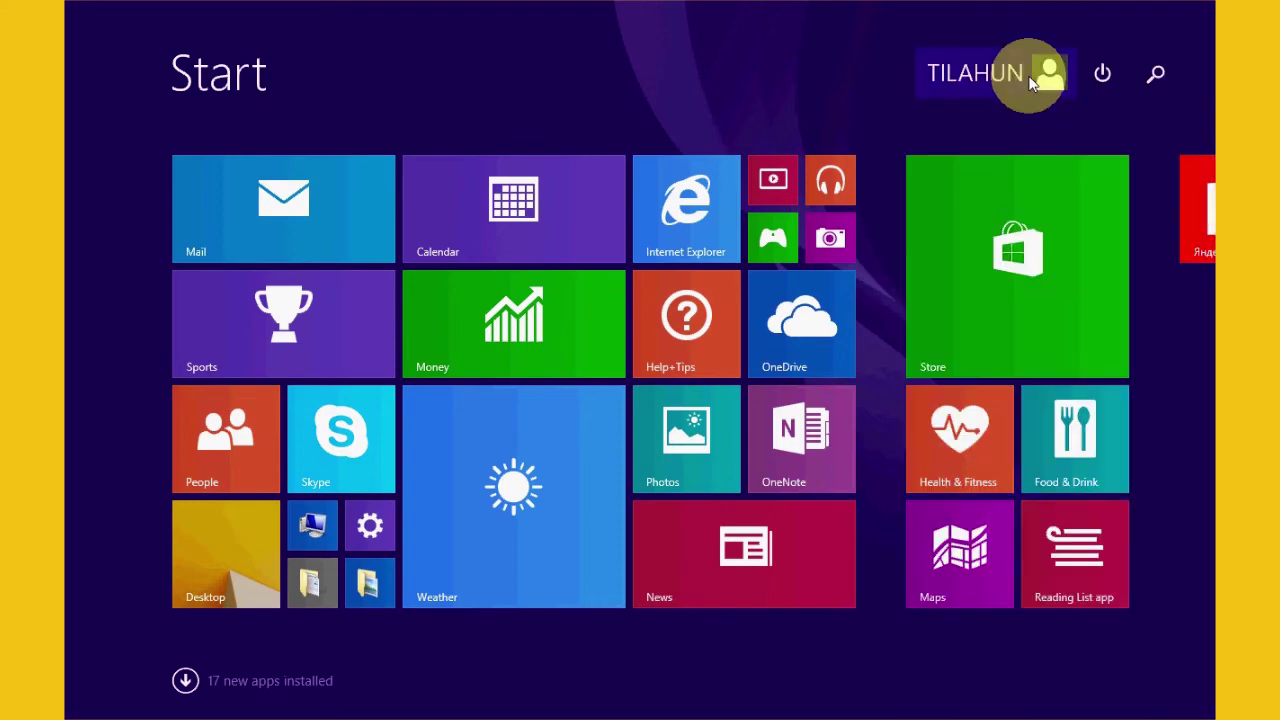
{"action": "key", "text": "Escape"}
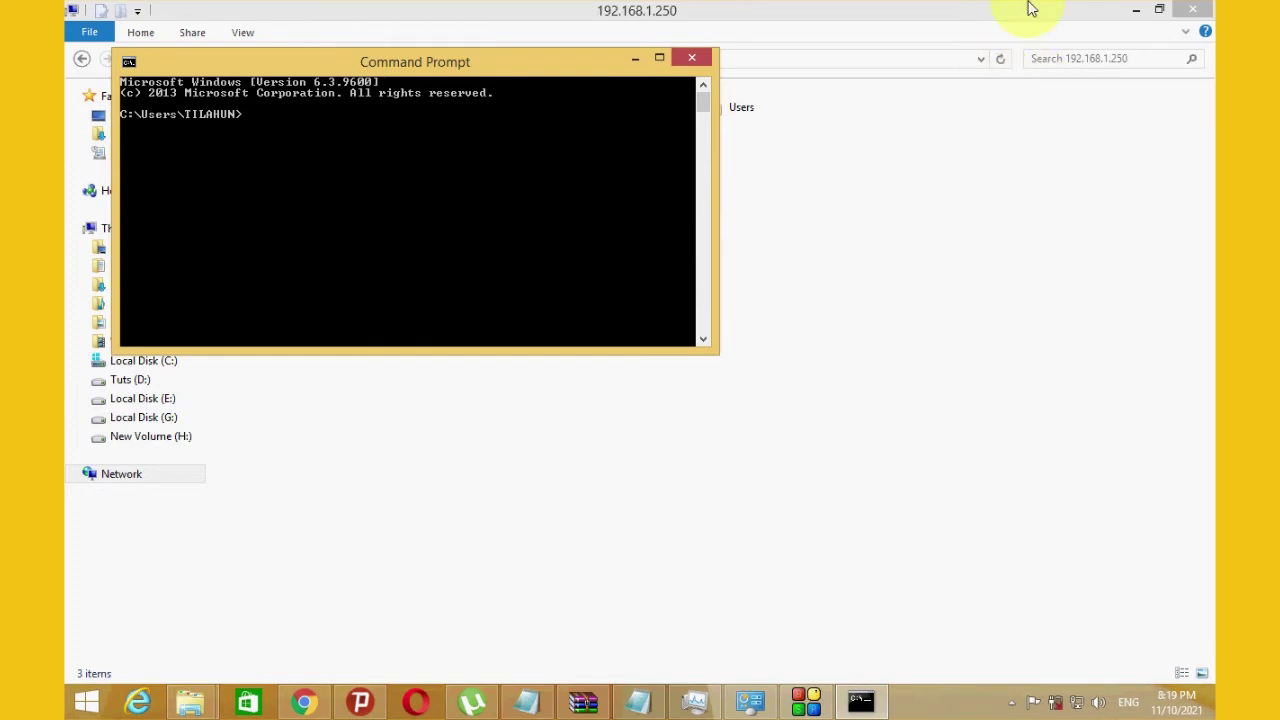
{"action": "left_click", "coordinate": [660, 57]}
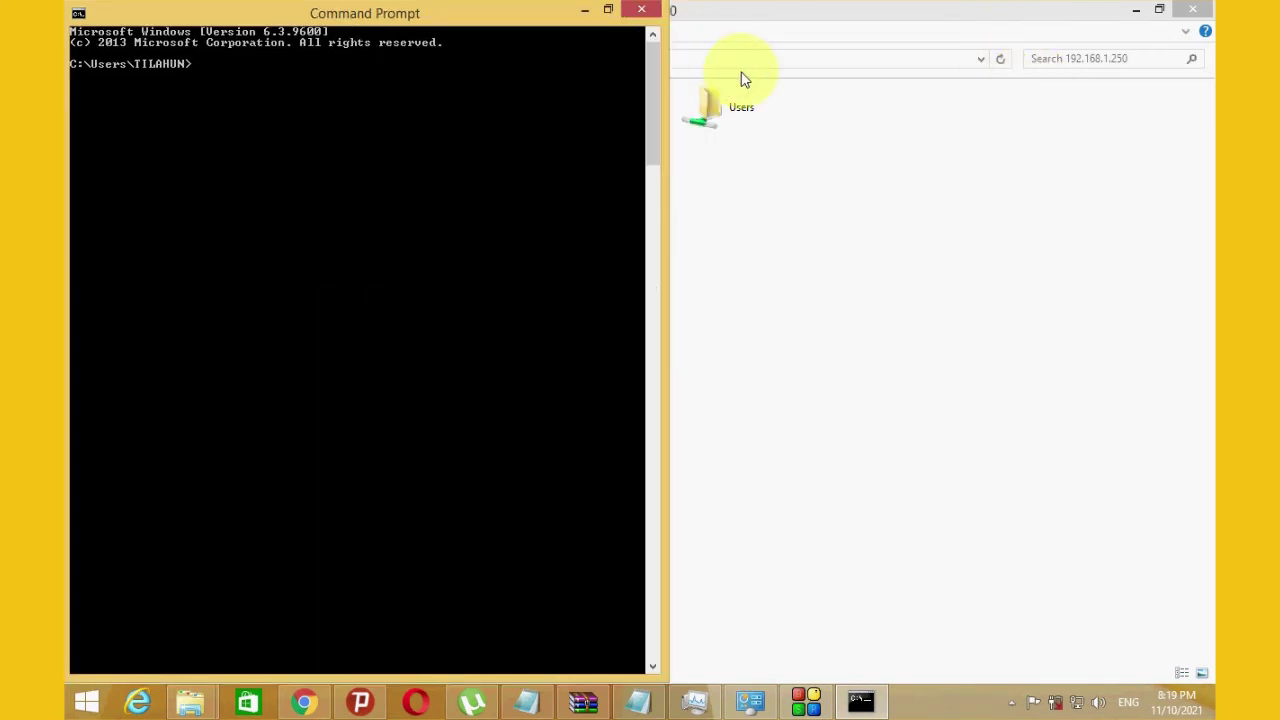
{"action": "type", "text": "IPCONFIG"}
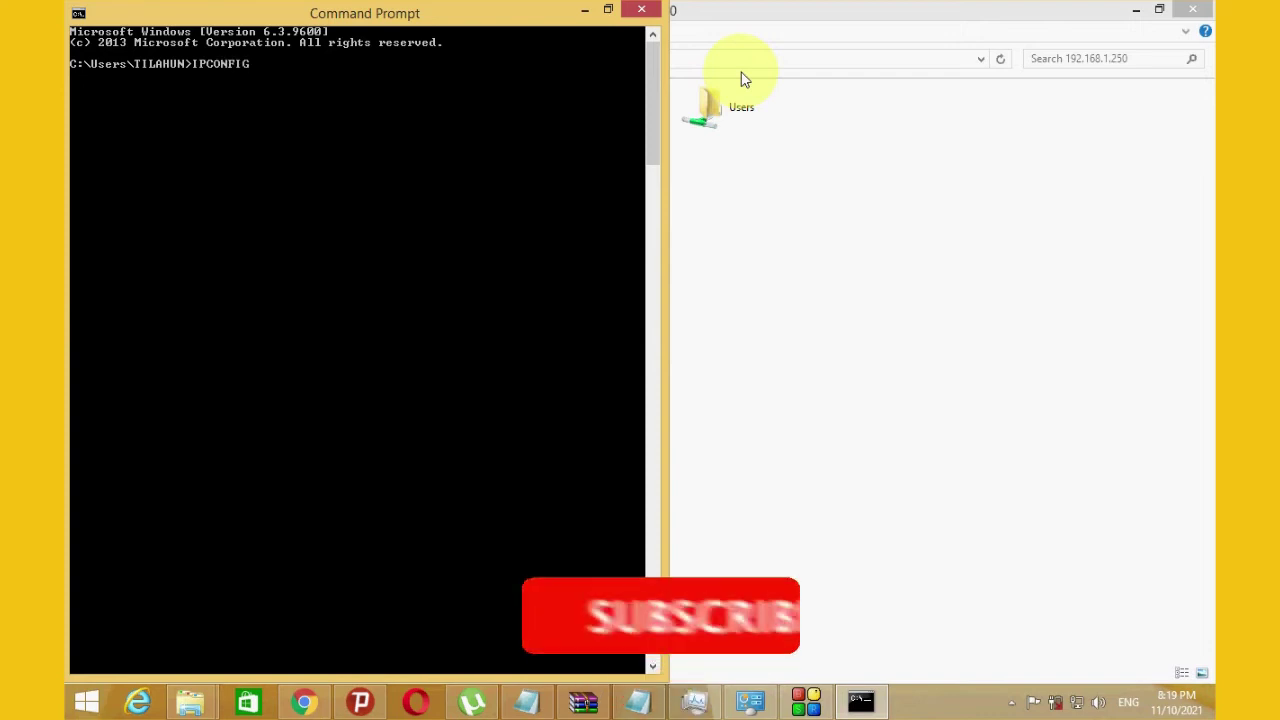
{"action": "key", "text": "Return"}
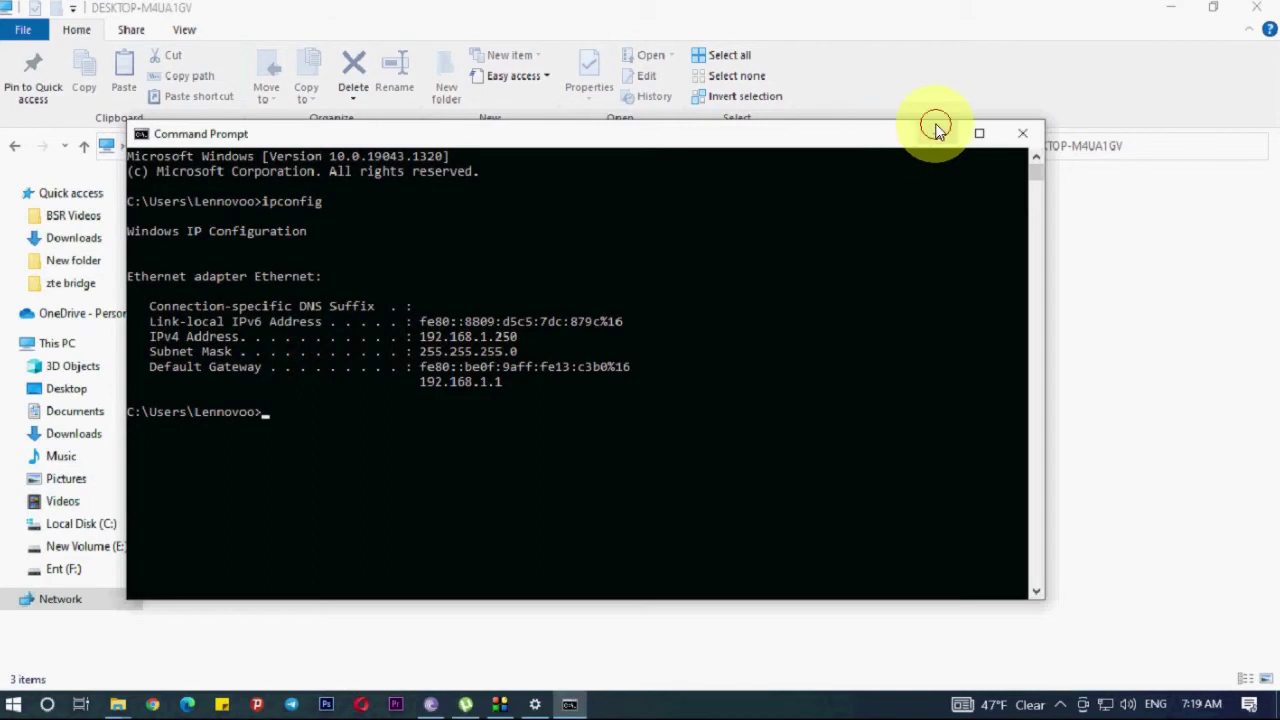
On the first computer, minimize Command Prompt and access the second computer's shares at \\192.168.1.9 in File Explorer.
{"action": "left_click", "coordinate": [936, 130]}
{"action": "left_click", "coordinate": [385, 145]}
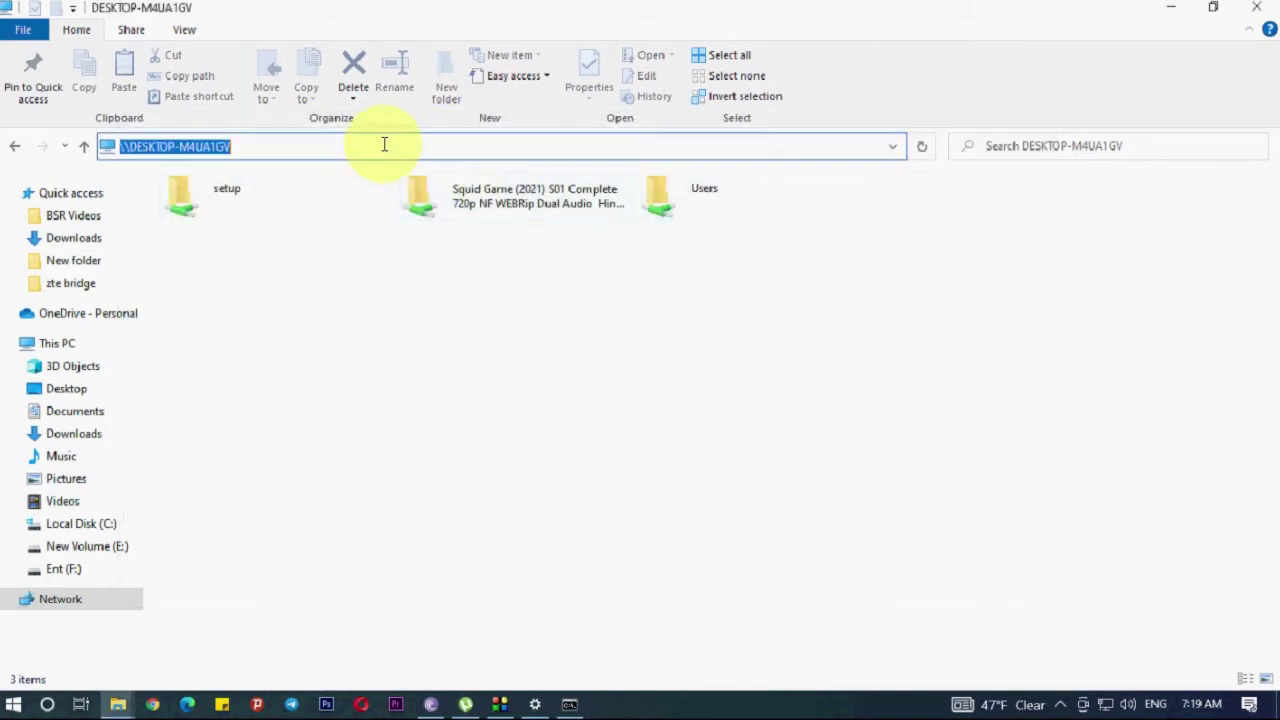
{"action": "type", "text": "\\\\"}
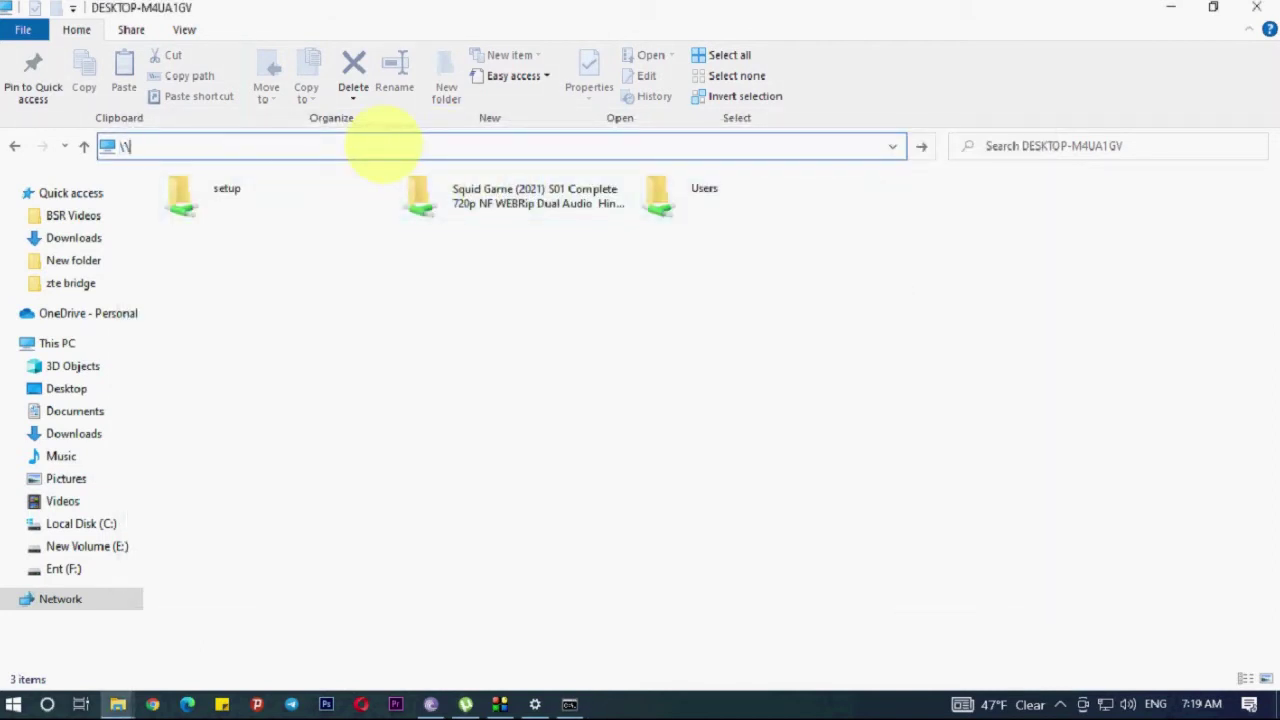
{"action": "type", "text": "1"}
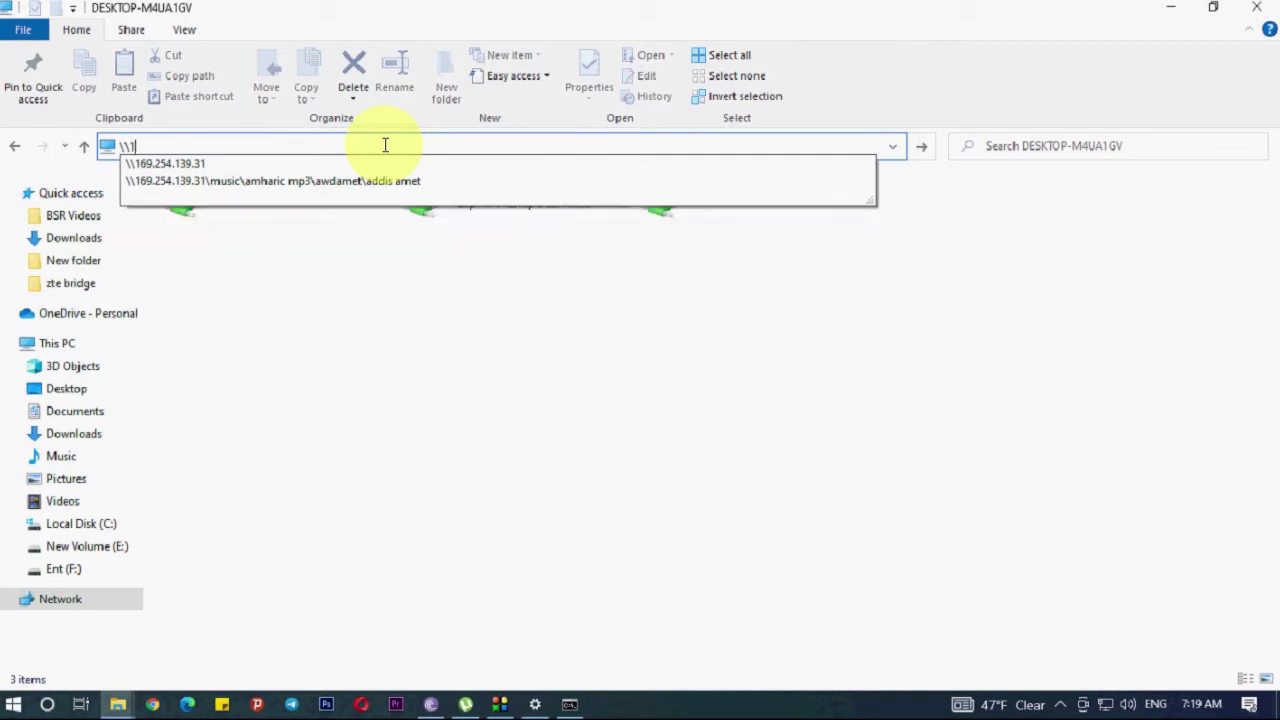
{"action": "type", "text": "92.168.1.9"}
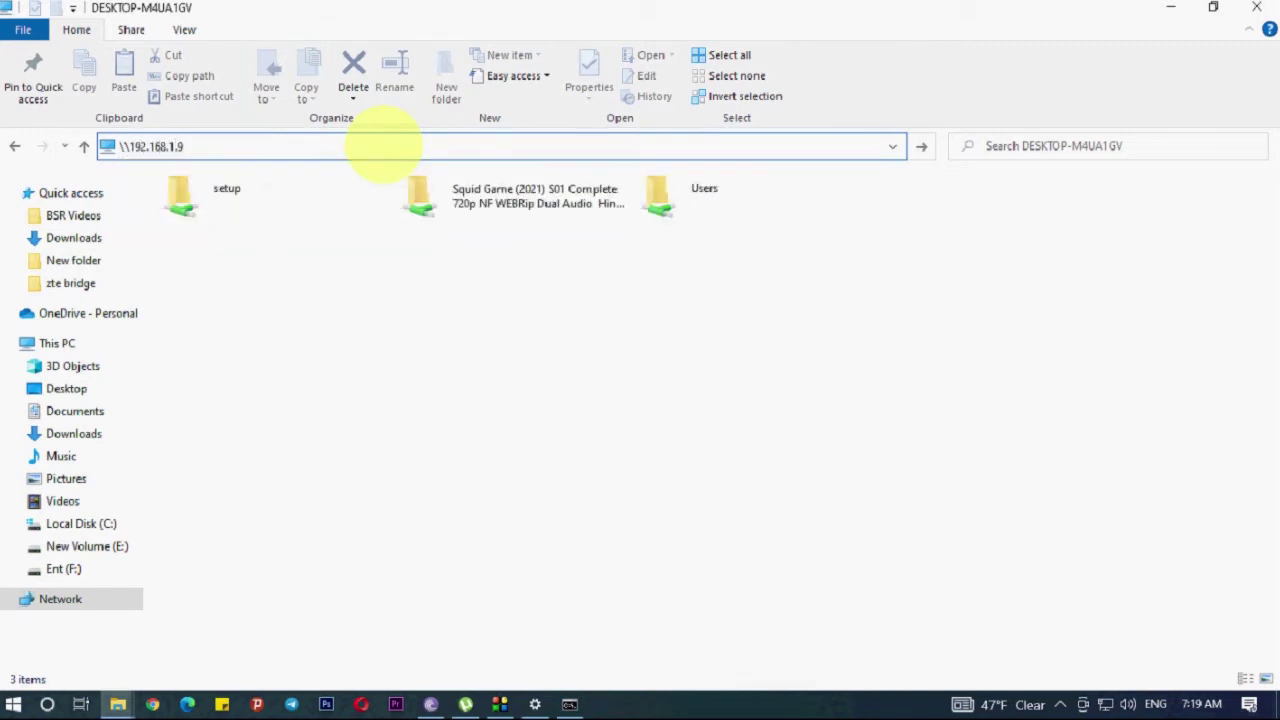
{"action": "key", "text": "Return"}
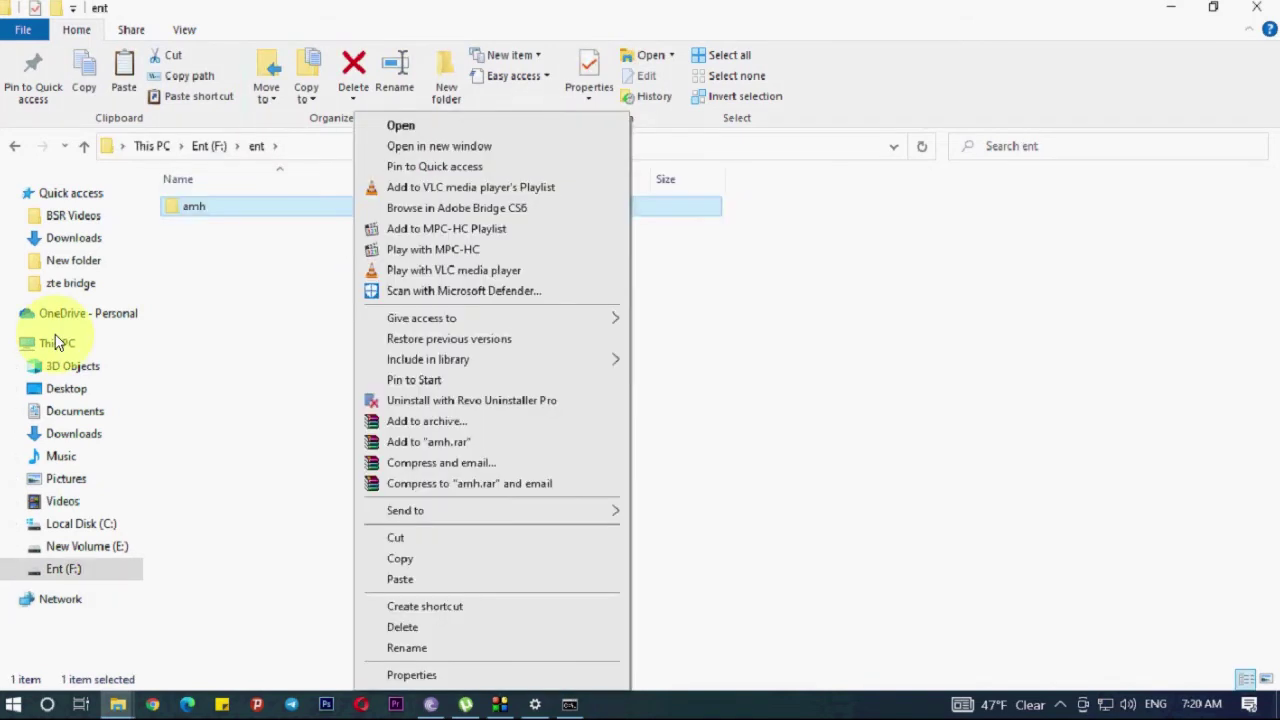
Browse to the ent folder on the Ent (F:) drive and open the specific-people sharing settings for its amh folder.
{"action": "left_click", "coordinate": [50, 342]}
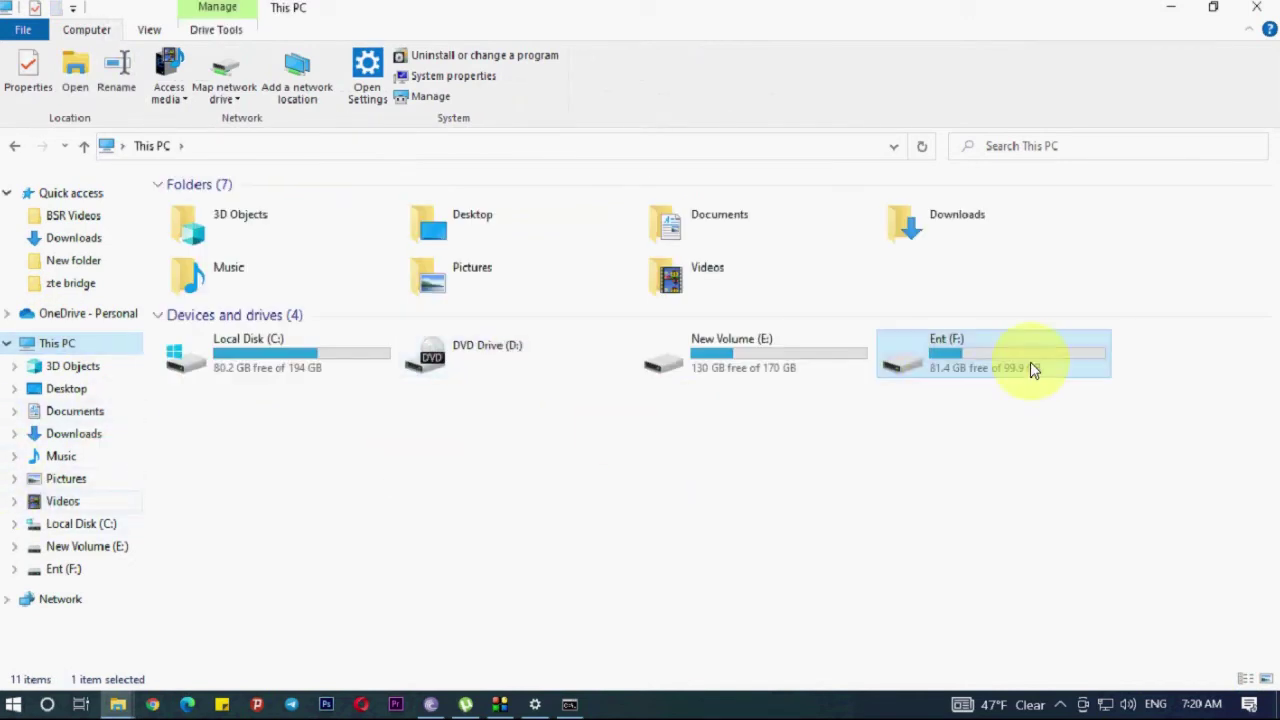
{"action": "double_click", "coordinate": [951, 370]}
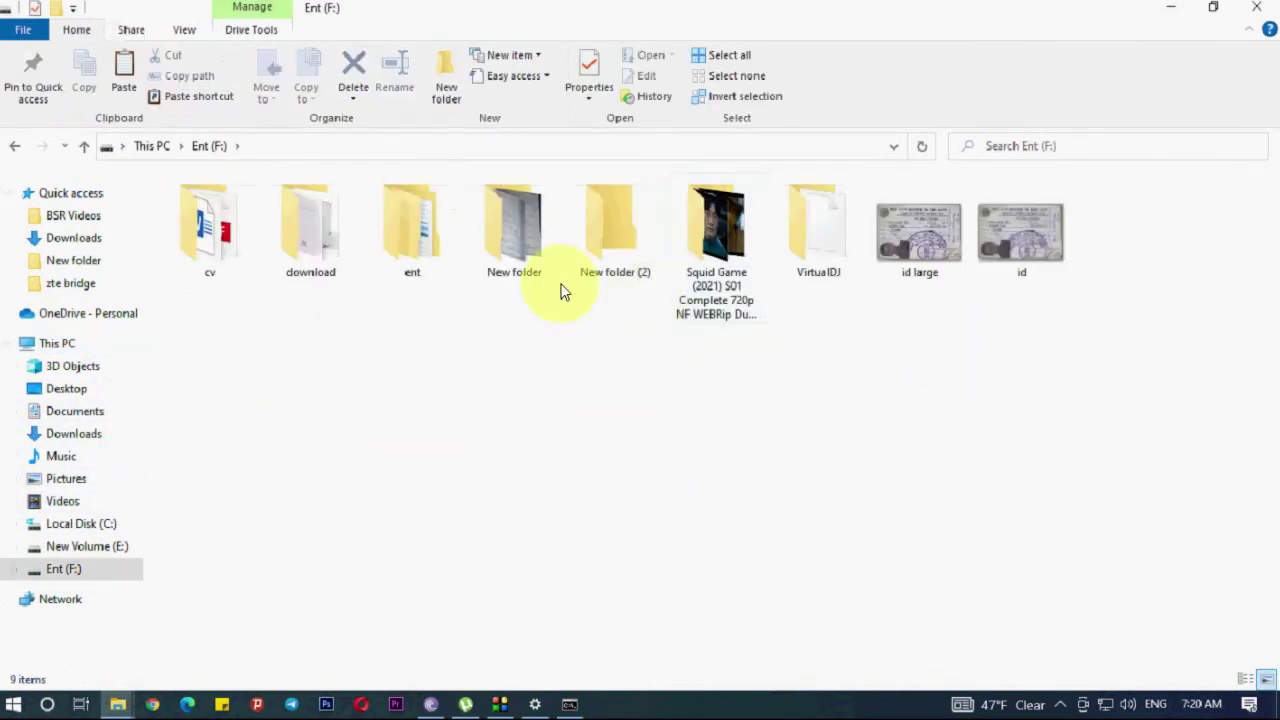
{"action": "double_click", "coordinate": [414, 255]}
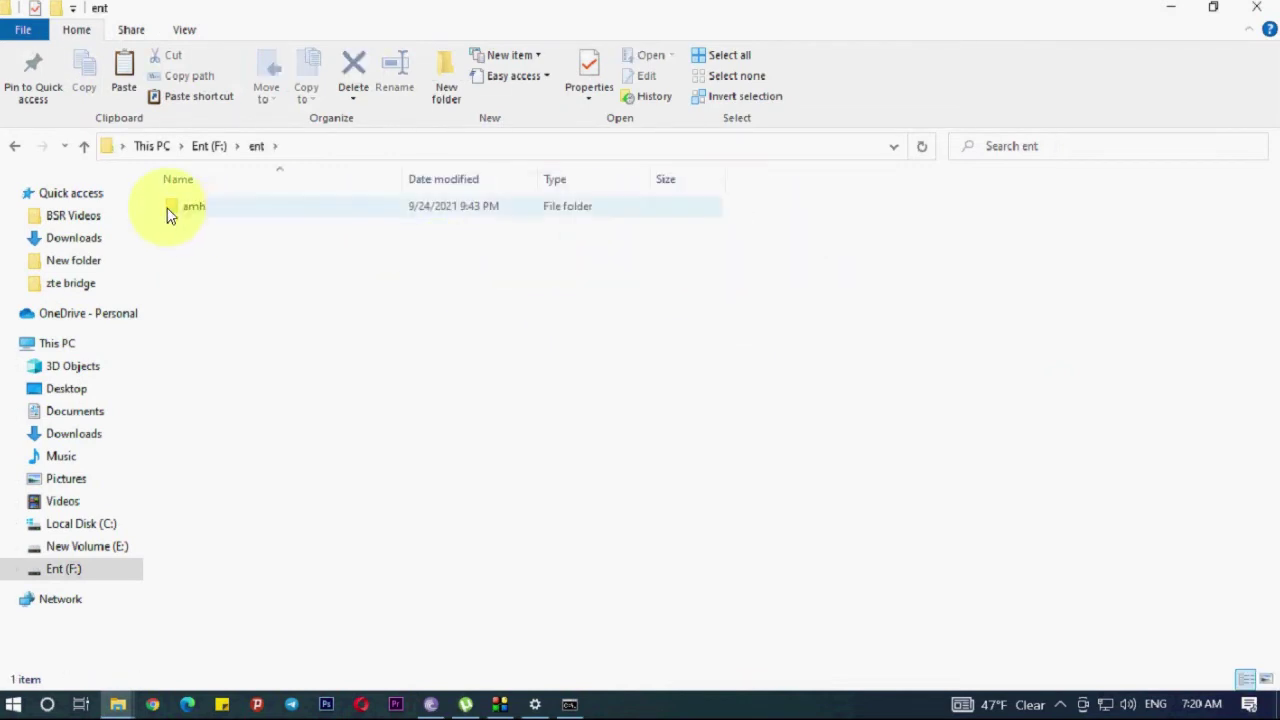
{"action": "left_click", "coordinate": [334, 215]}
{"action": "right_click", "coordinate": [321, 208]}
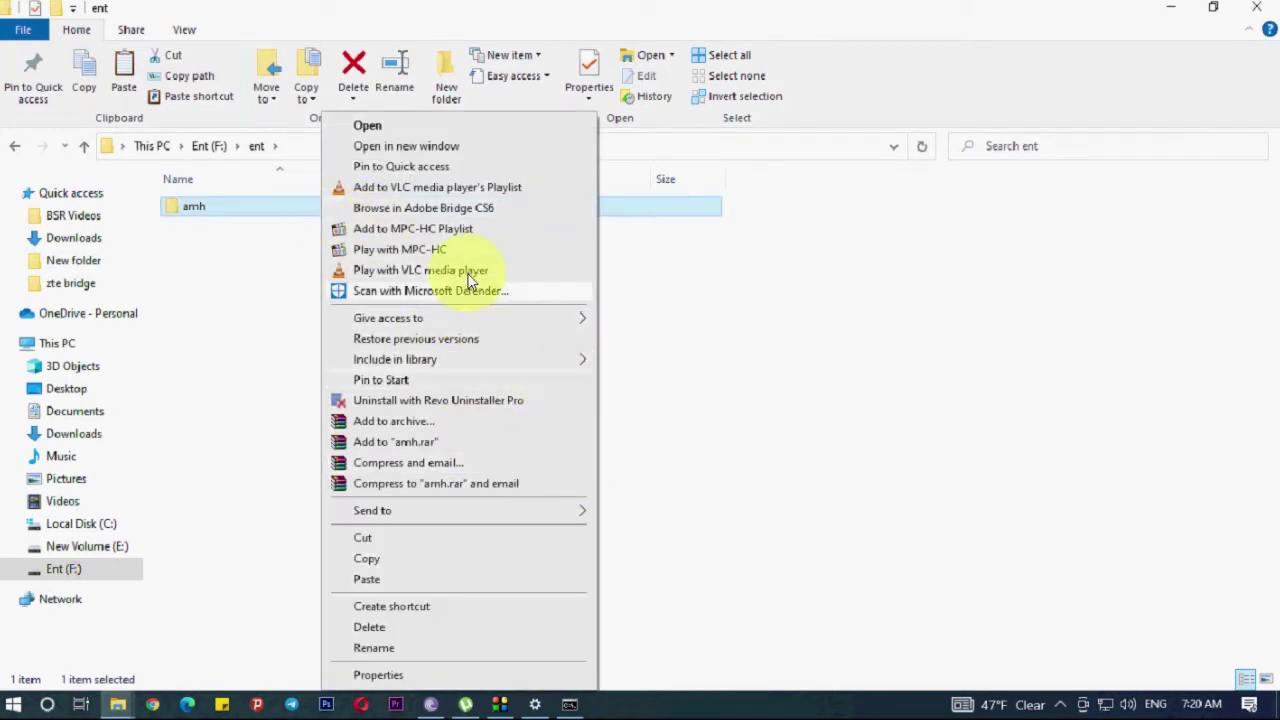
{"action": "mouse_move", "coordinate": [431, 320]}
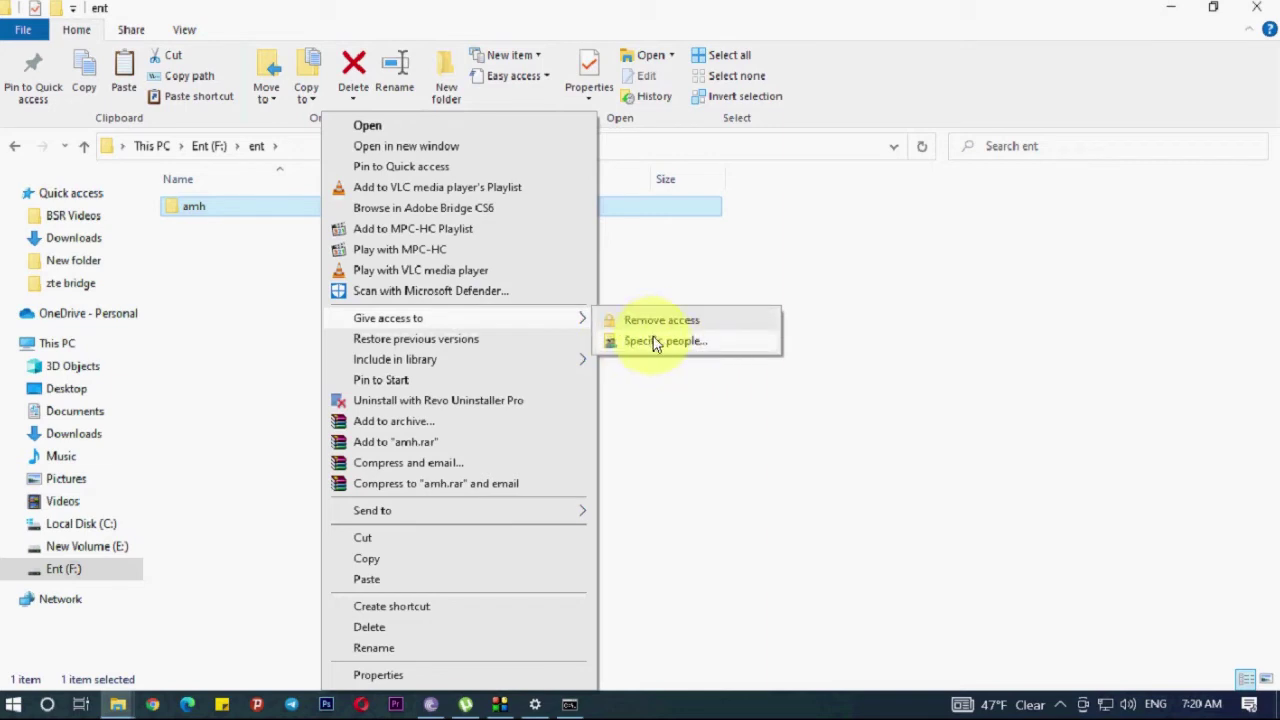
{"action": "left_click", "coordinate": [703, 347]}
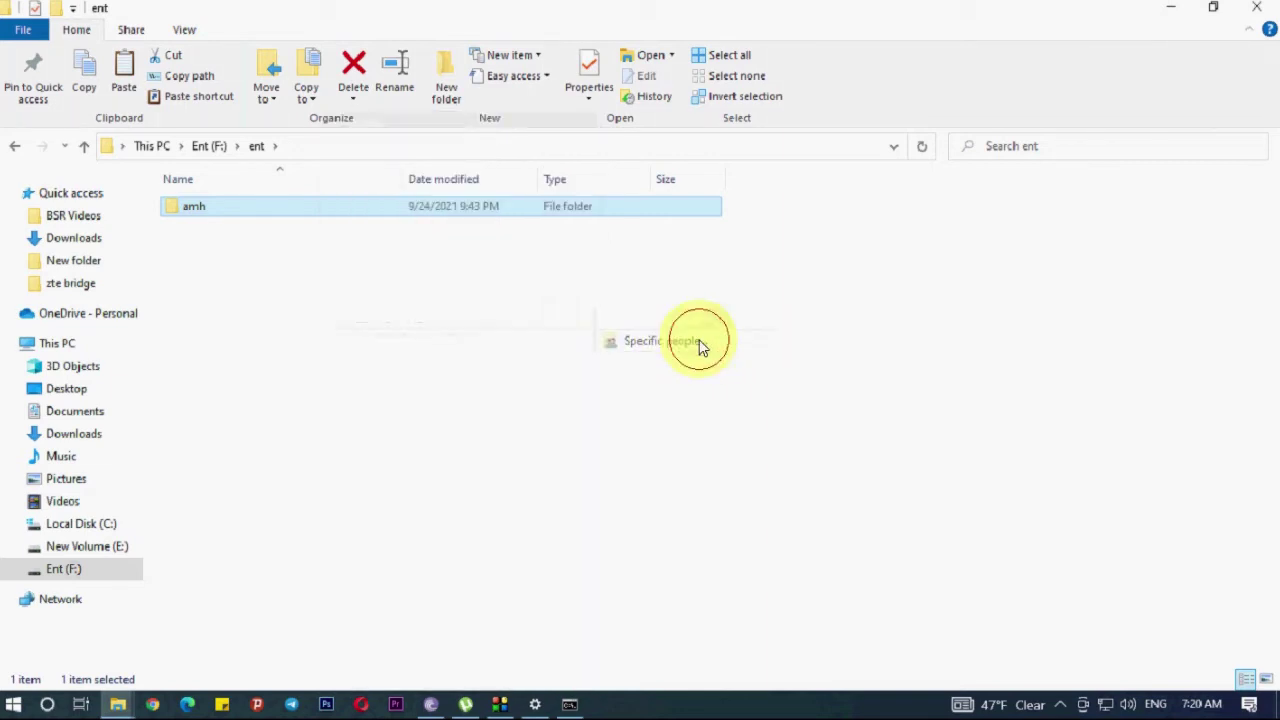
{"action": "left_click", "coordinate": [528, 358]}
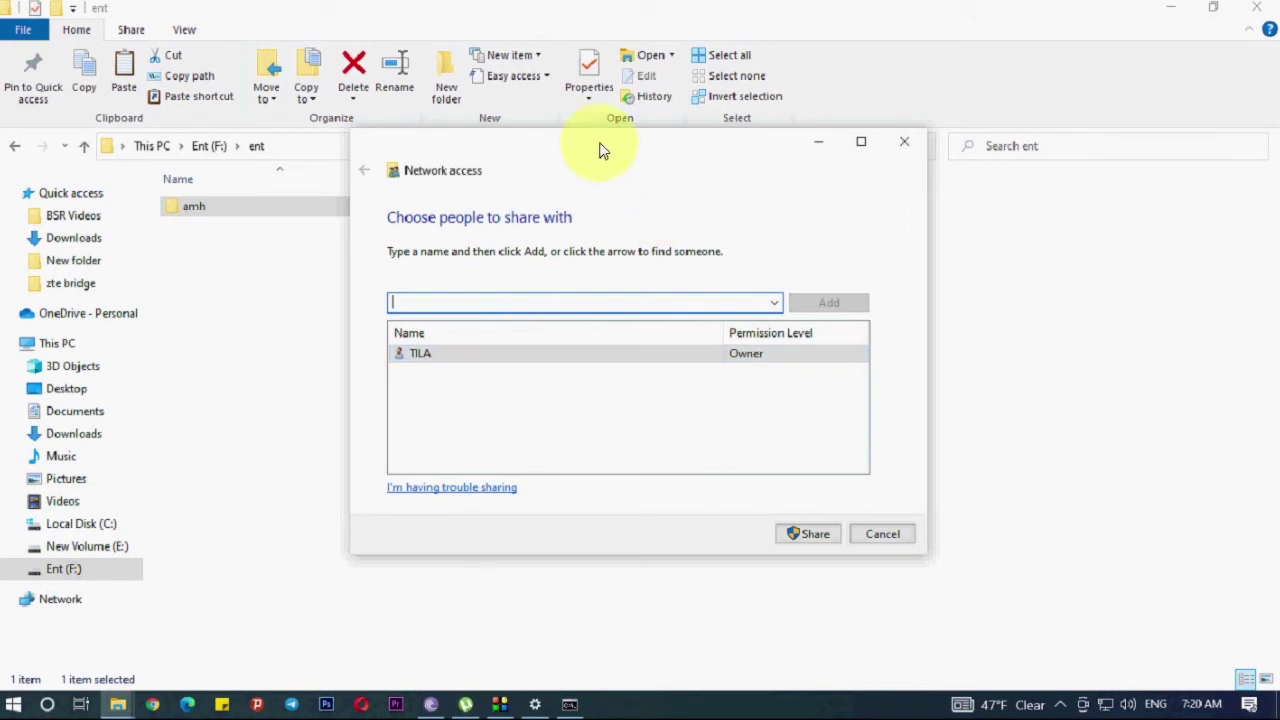
Add Everyone to the people allowed network access, share the amh folder, and close the sharing dialog.
{"action": "left_click", "coordinate": [775, 306]}
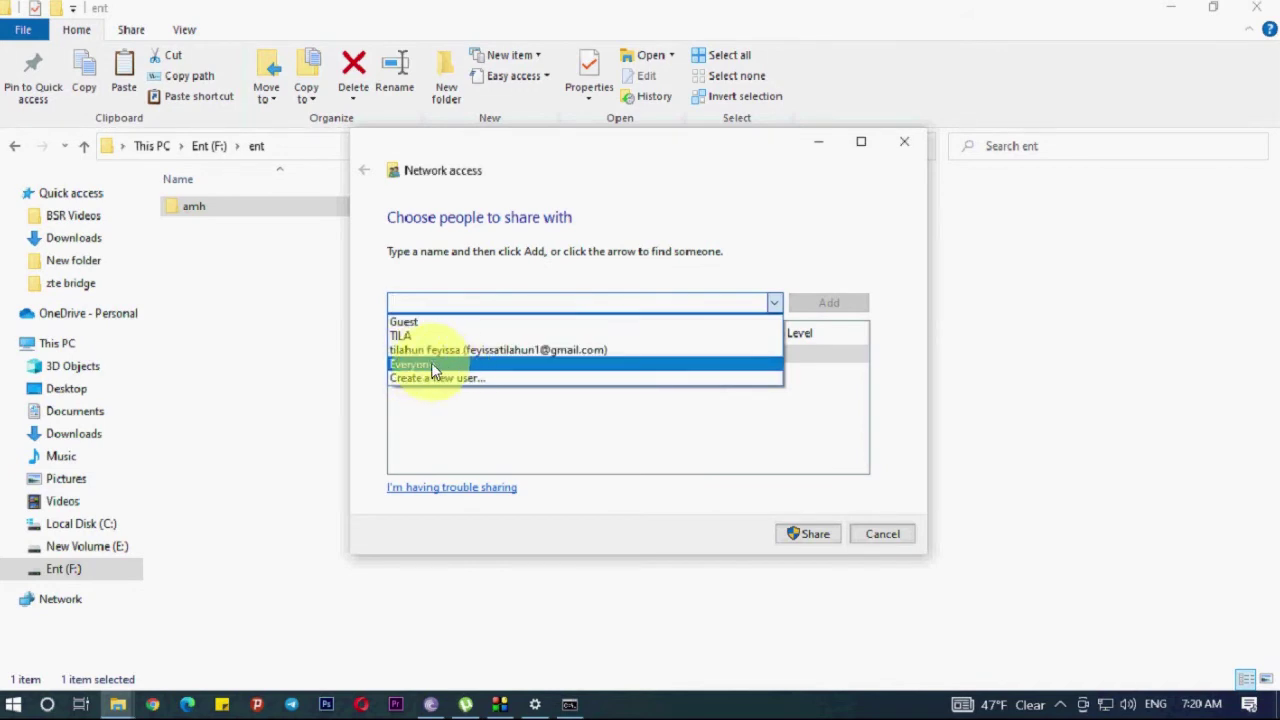
{"action": "left_click", "coordinate": [432, 364]}
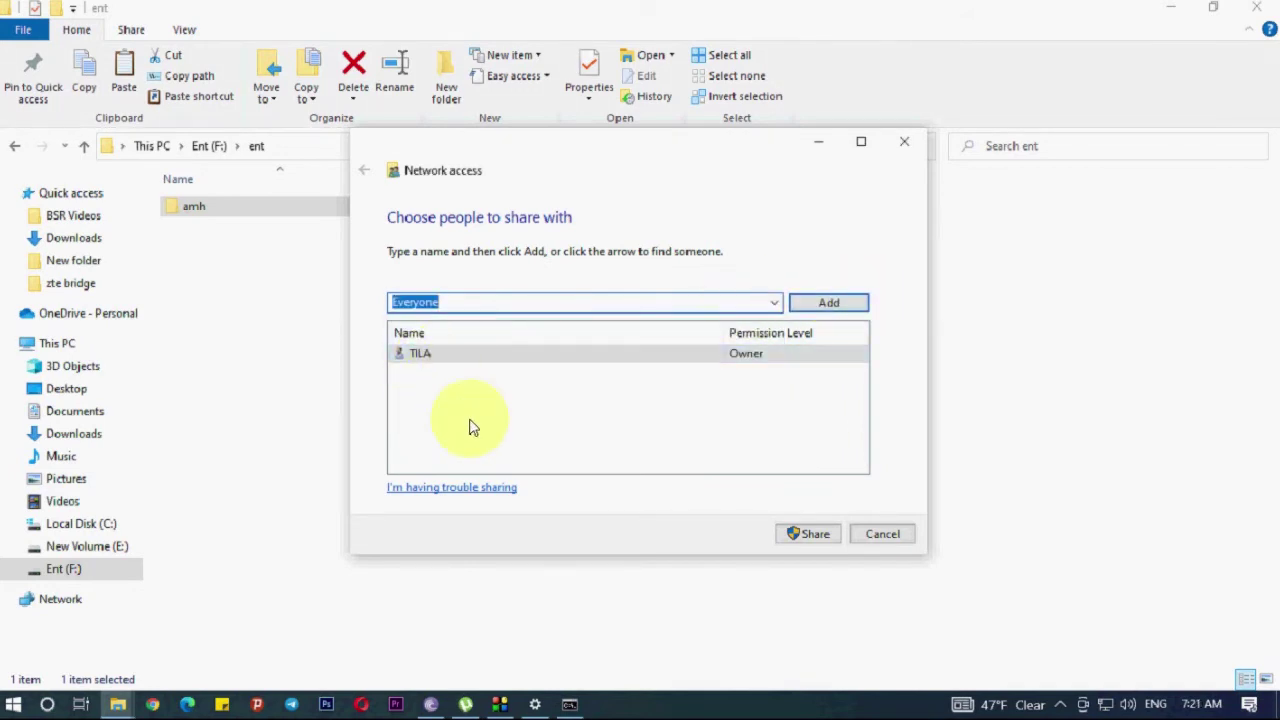
{"action": "left_click", "coordinate": [864, 305]}
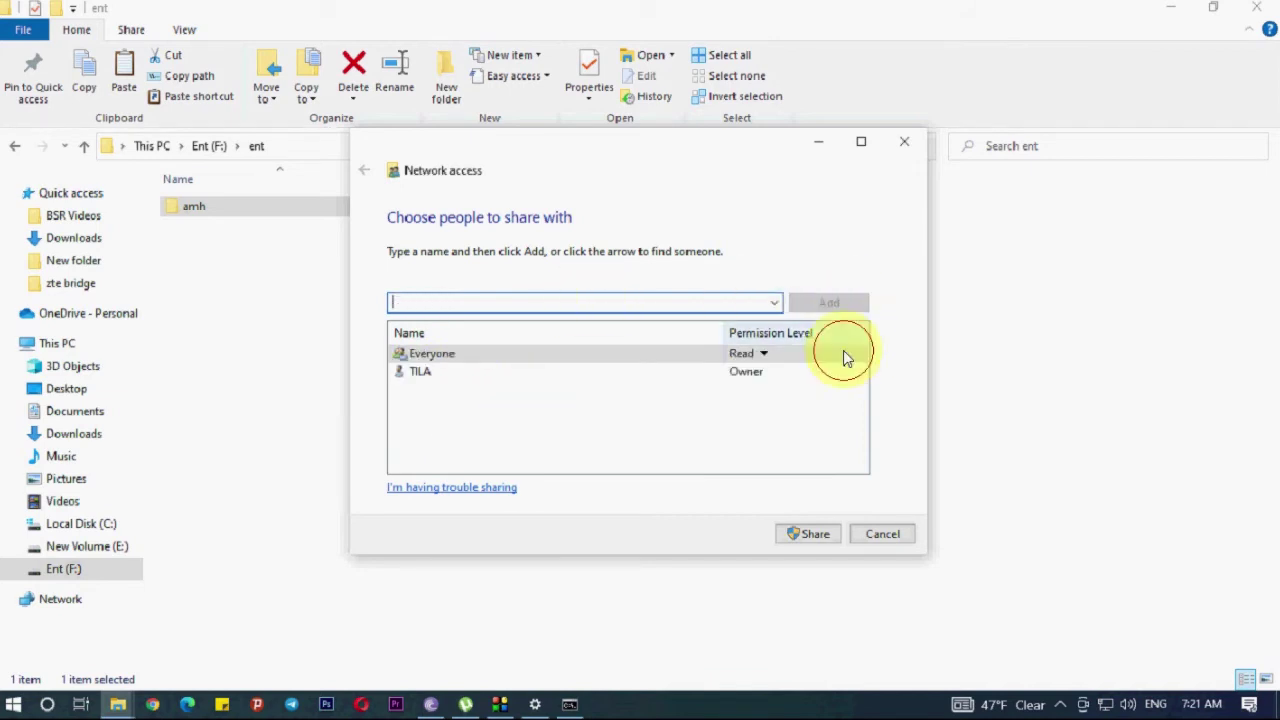
{"action": "left_click", "coordinate": [772, 304]}
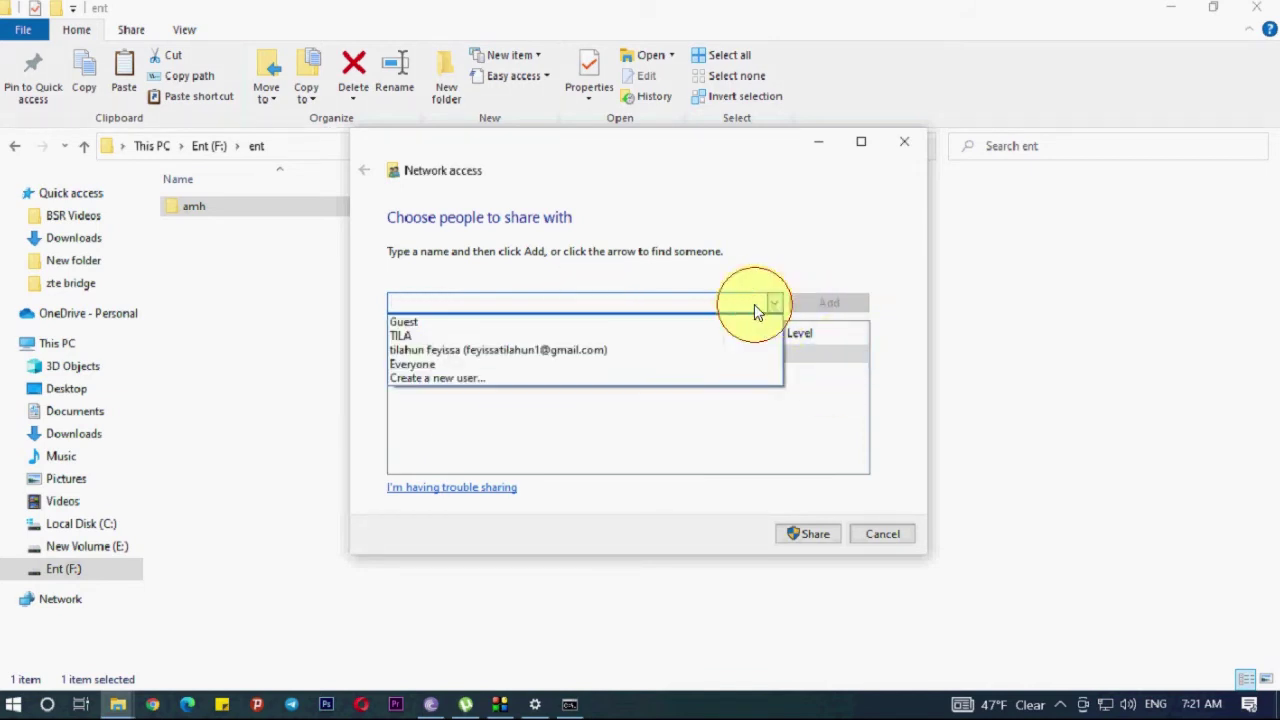
{"action": "left_click", "coordinate": [425, 364]}
{"action": "left_click", "coordinate": [808, 534]}
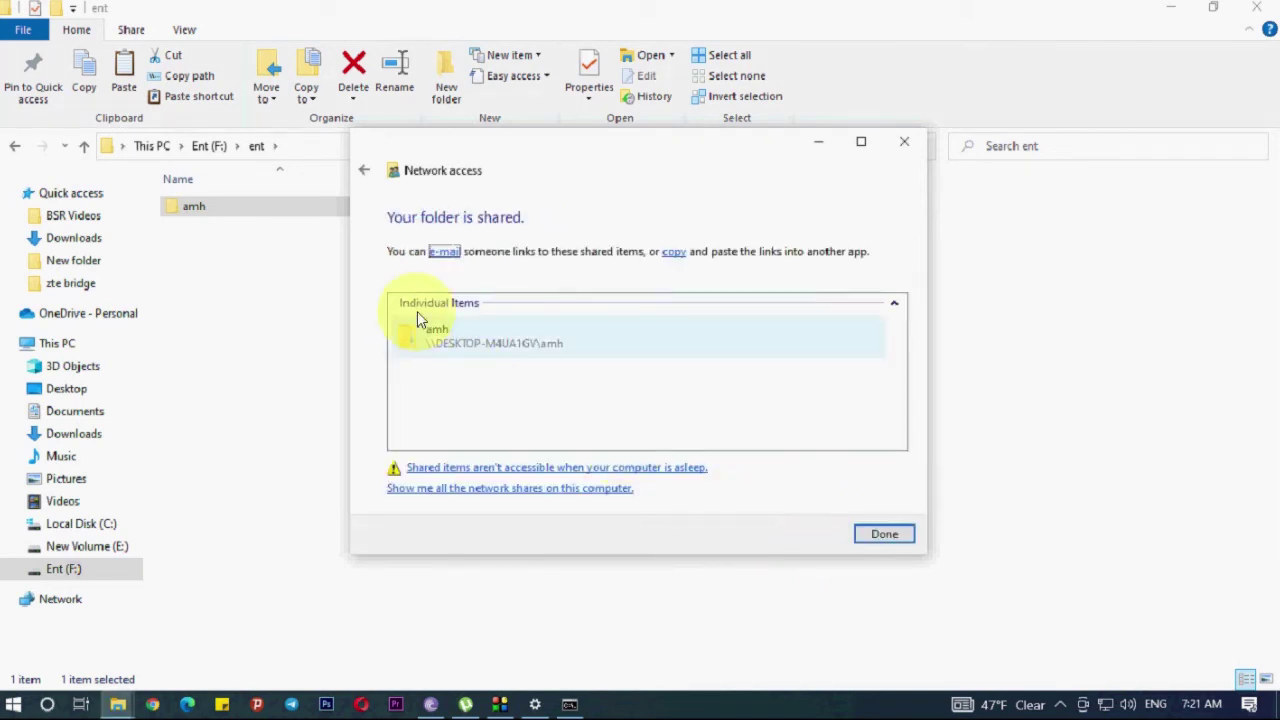
{"action": "left_click", "coordinate": [890, 534]}
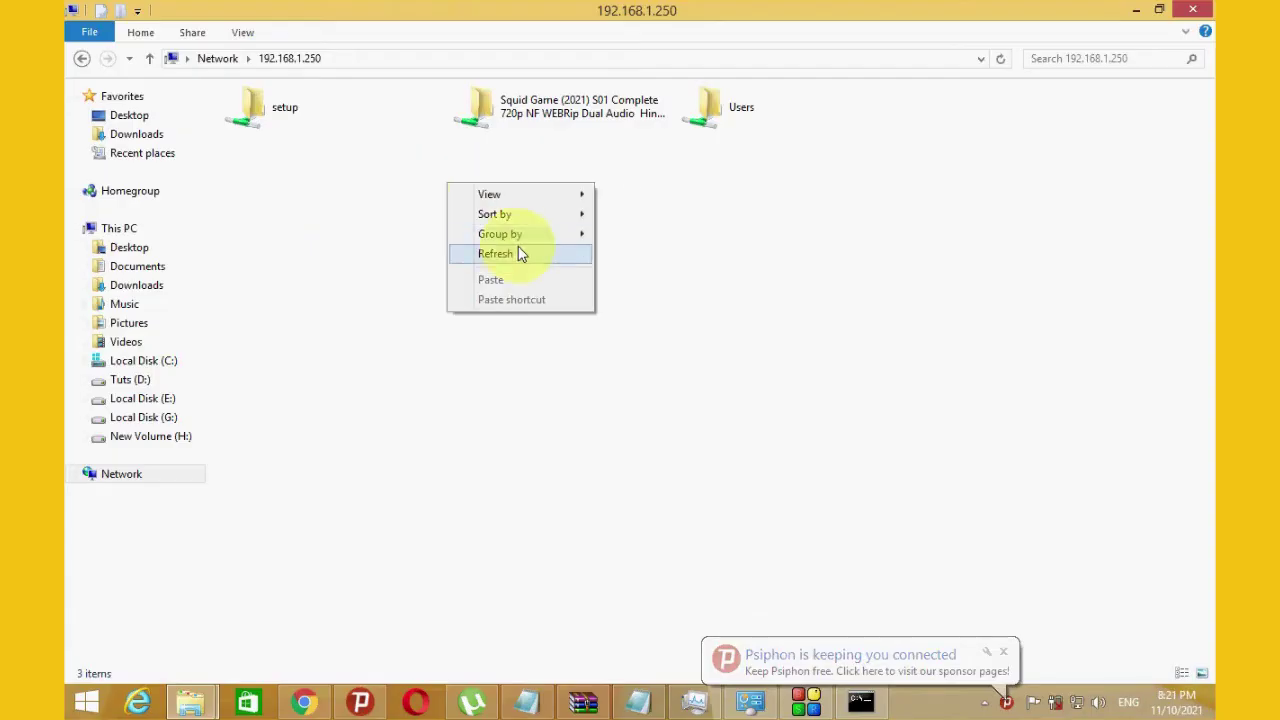
On the second computer, refresh the 192.168.1.250 share listing and select the amh folder.
{"action": "left_click", "coordinate": [518, 249]}
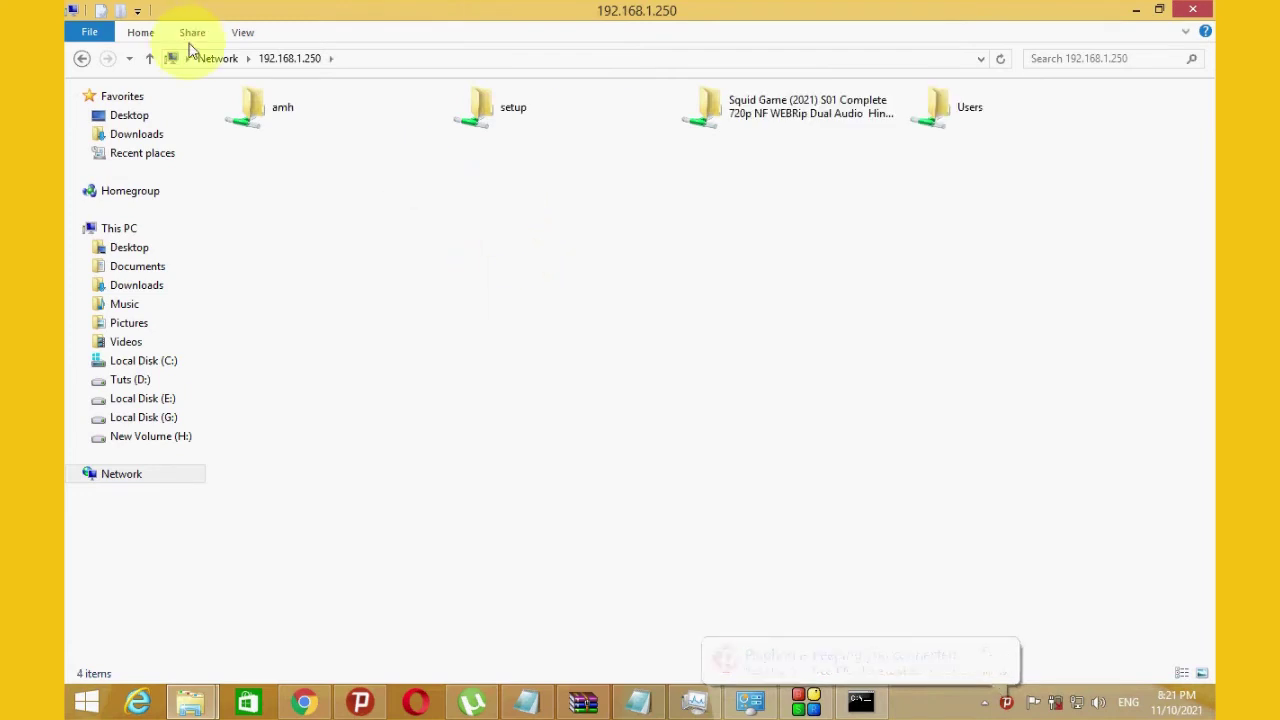
{"action": "left_click", "coordinate": [284, 124]}
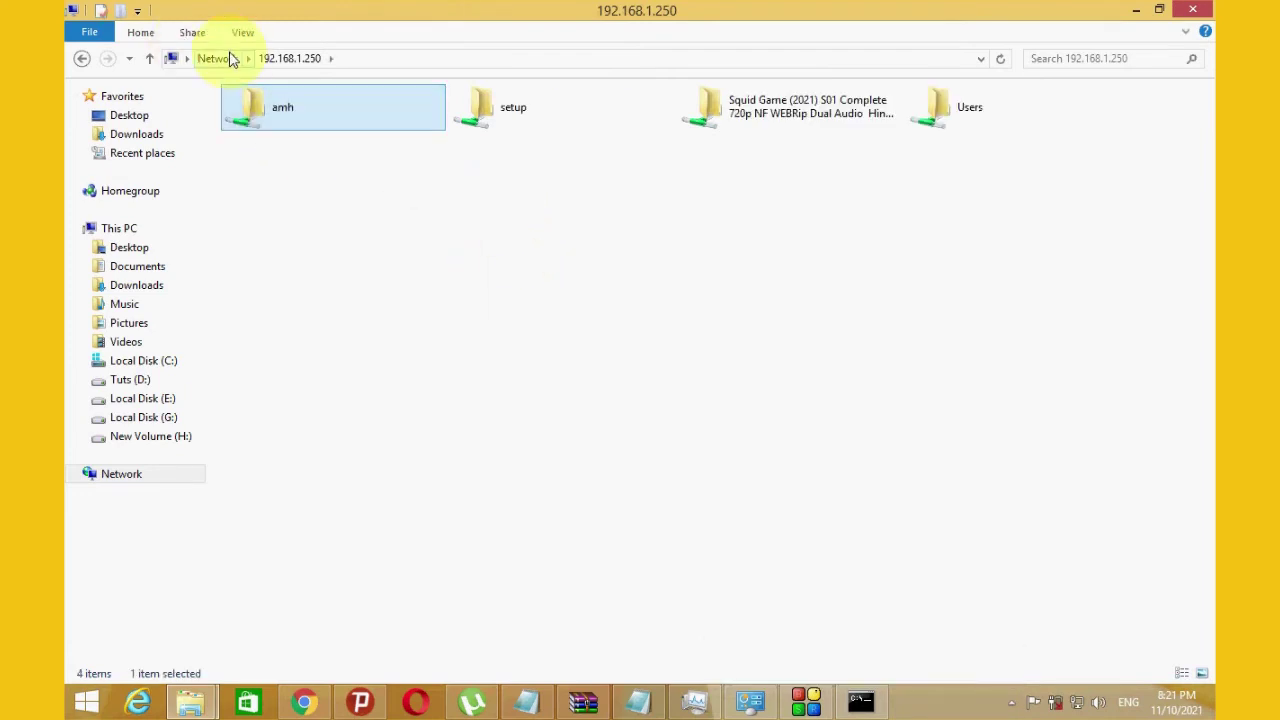
Open the shared amh folder from the second computer, and on the first computer stop sharing amh in the ent folder.
{"action": "double_click", "coordinate": [309, 116]}
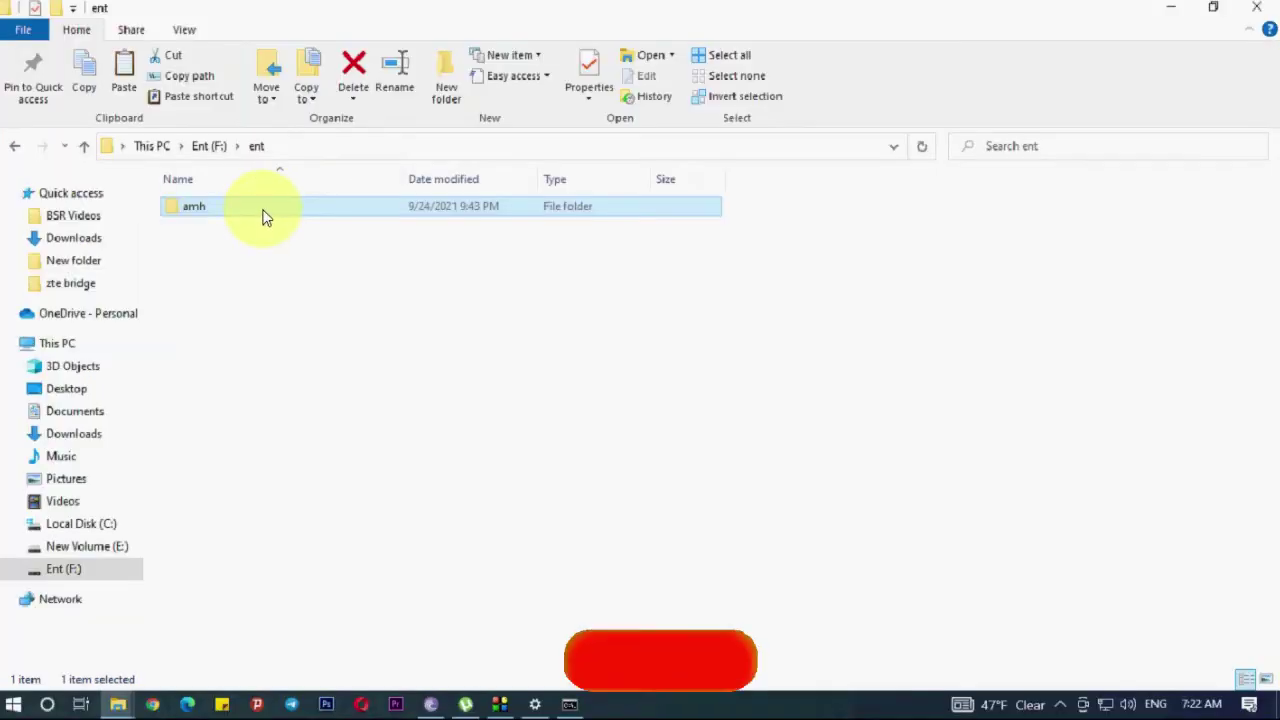
{"action": "right_click", "coordinate": [263, 212]}
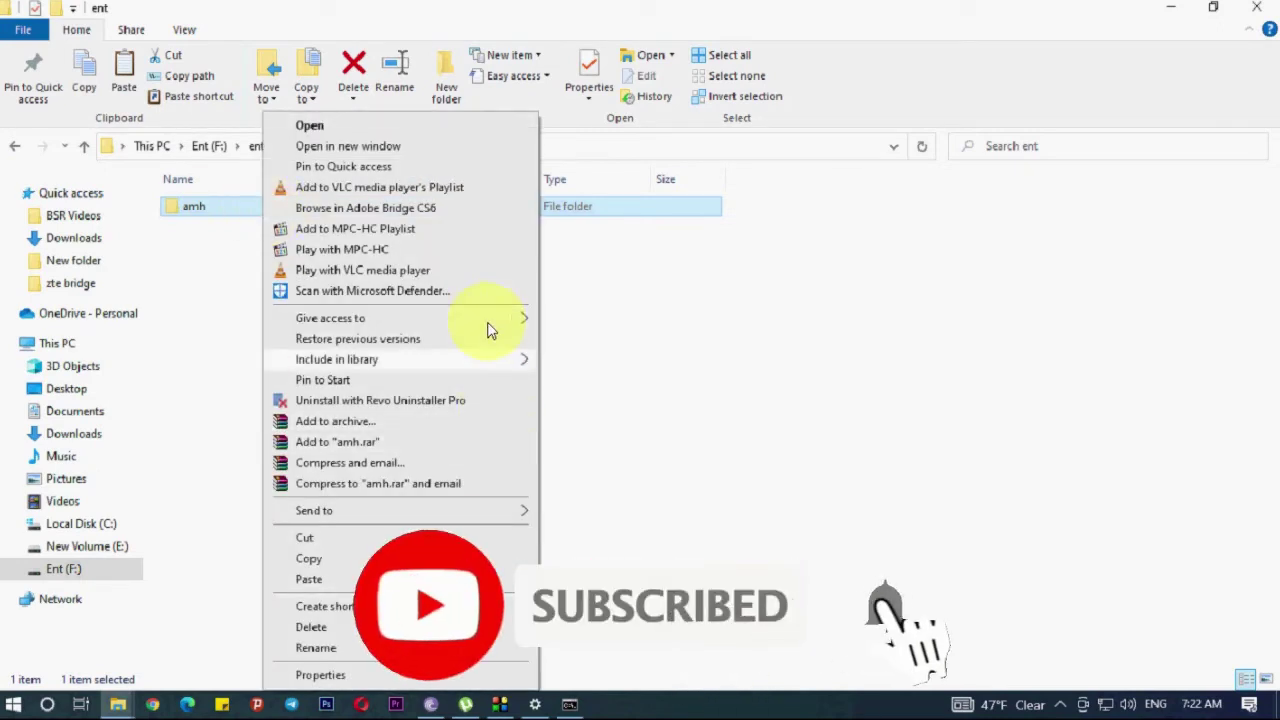
{"action": "mouse_move", "coordinate": [485, 320]}
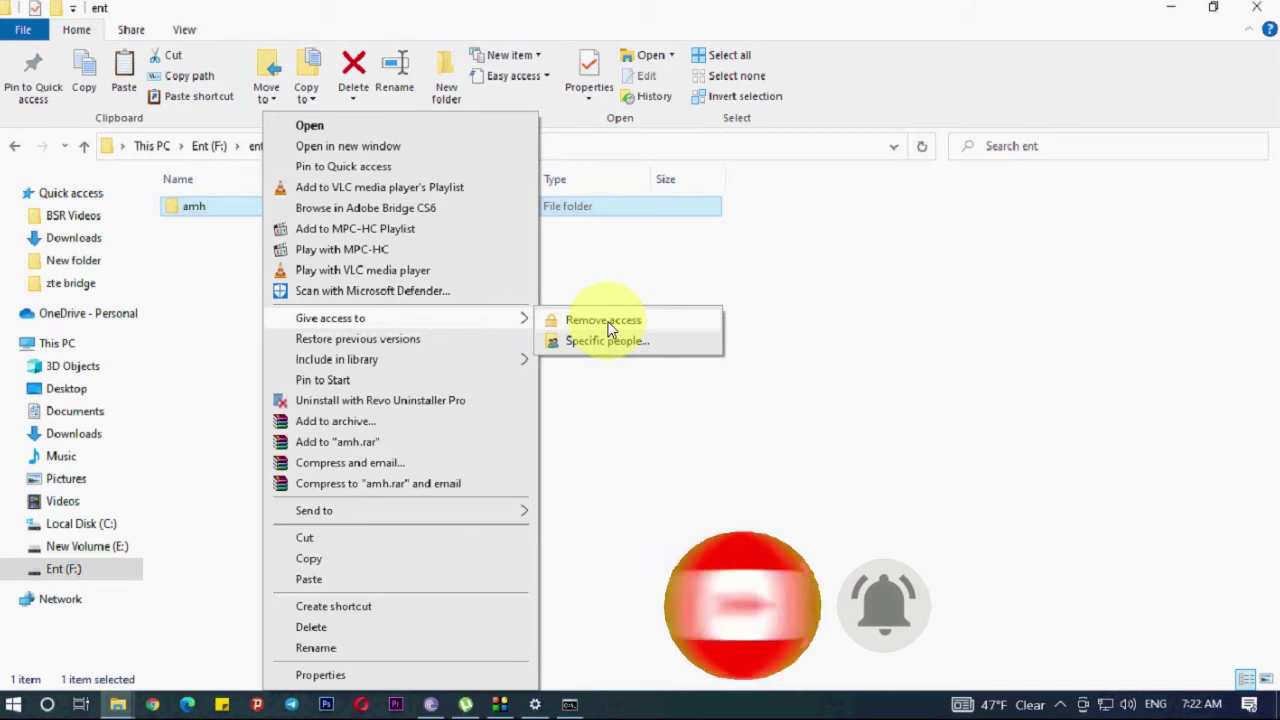
{"action": "left_click", "coordinate": [607, 328]}
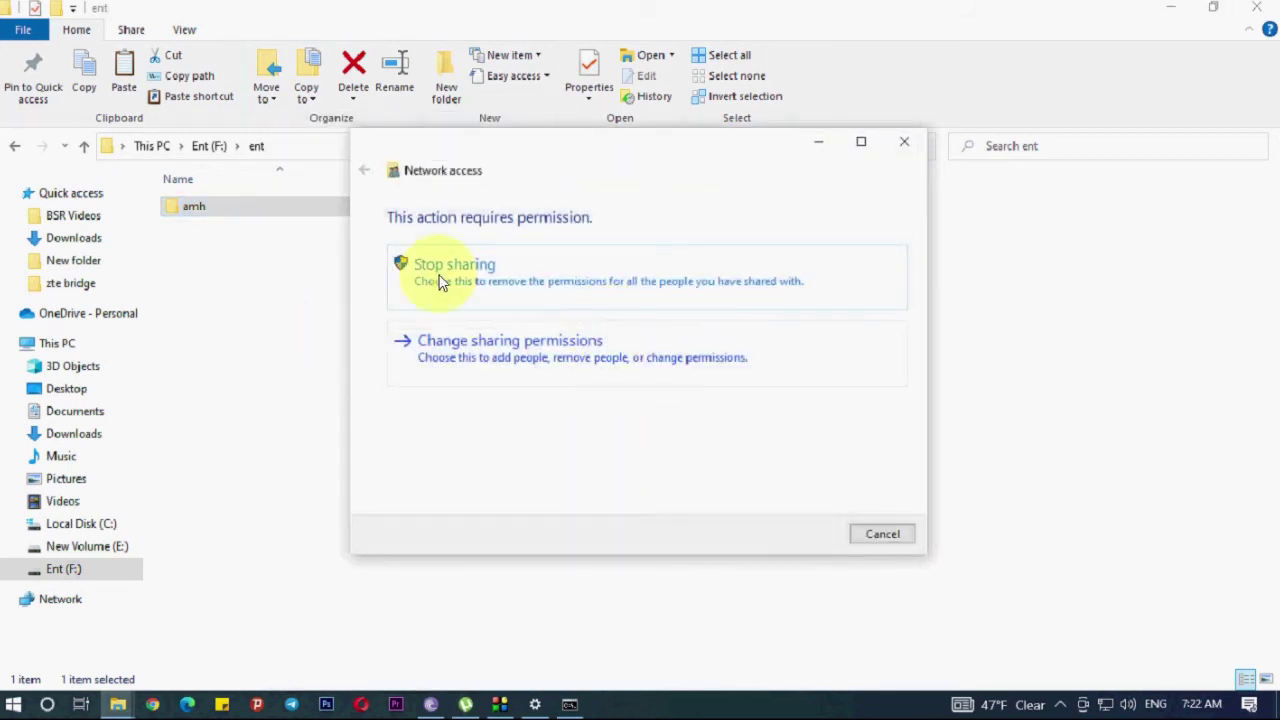
{"action": "left_click", "coordinate": [528, 285]}
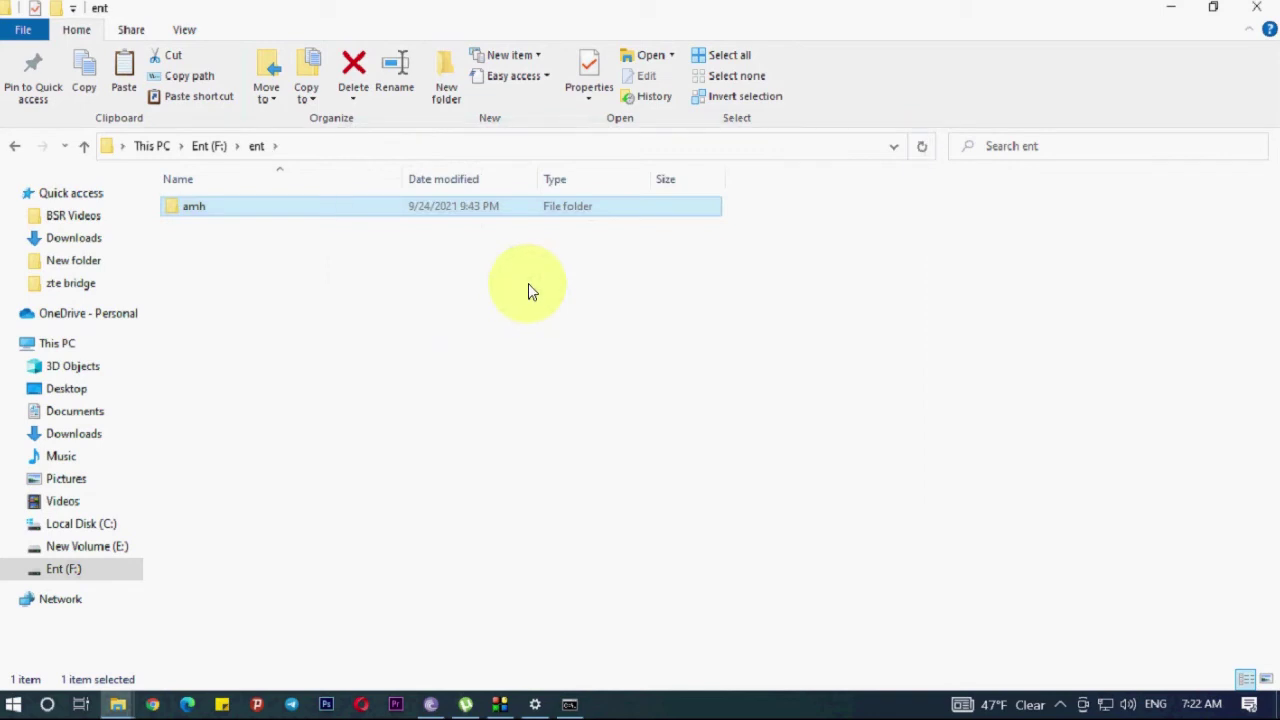
{"action": "left_click", "coordinate": [369, 330]}
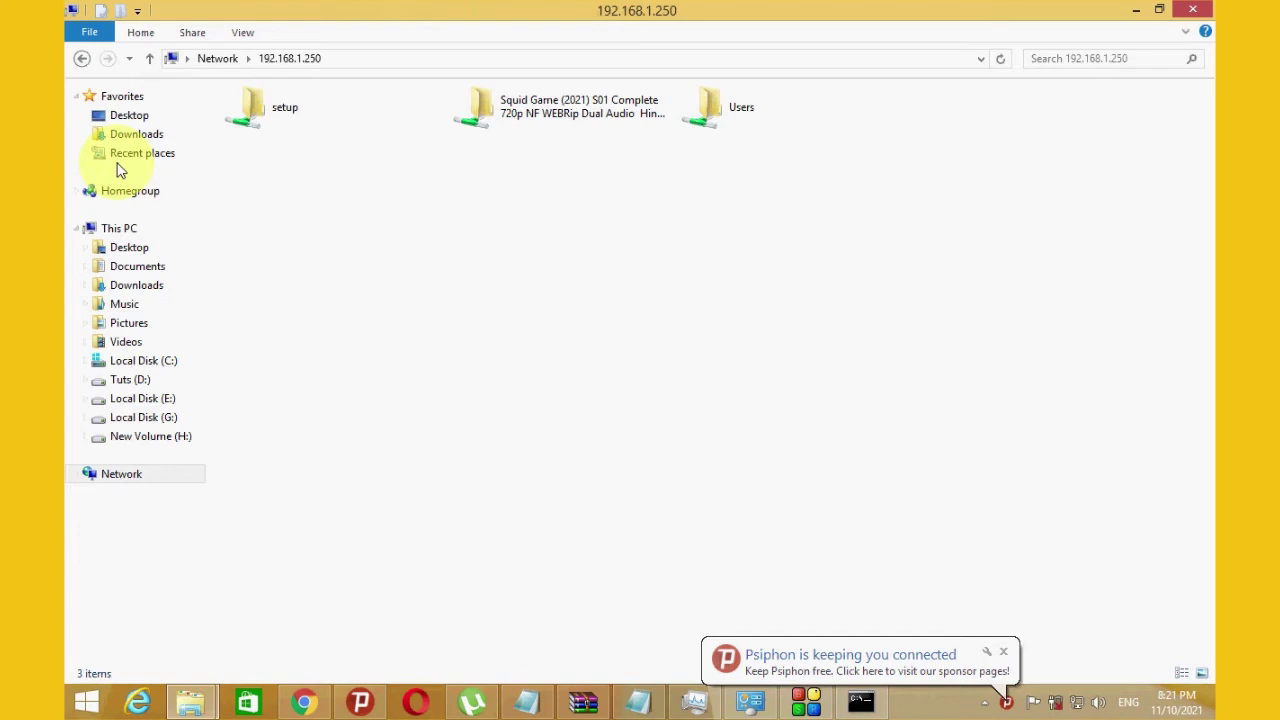
On the second computer, check the 192.168.1.250 share listing for the amh folder.
{"action": "left_click", "coordinate": [449, 189]}
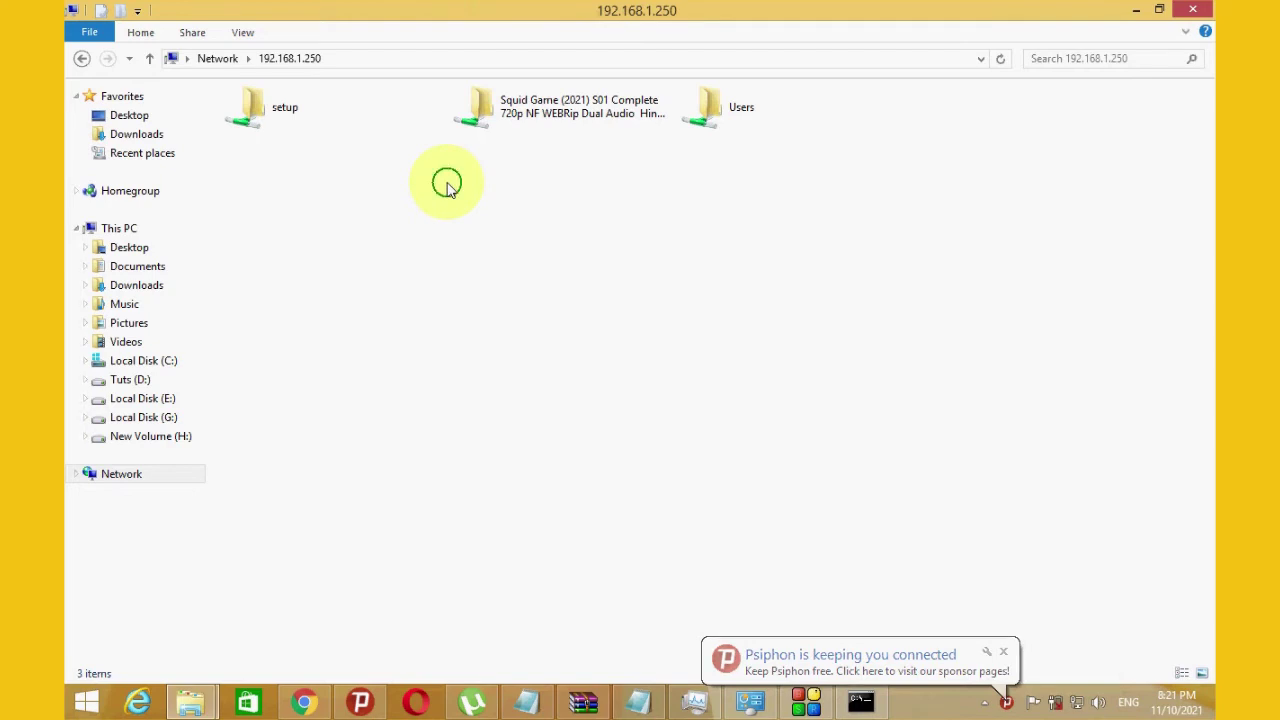
{"action": "right_click", "coordinate": [449, 189]}
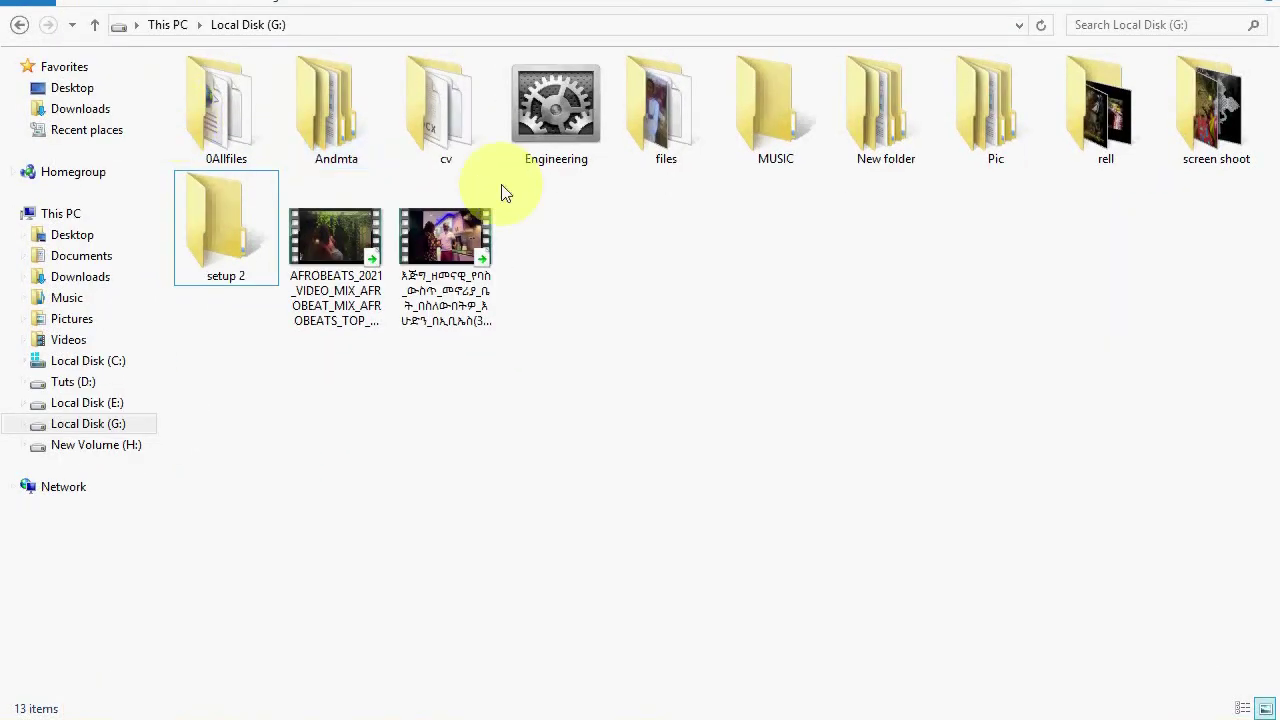
On Local Disk (G:) of the second computer, open the specific-people sharing settings for the setup 2 folder.
{"action": "left_click", "coordinate": [250, 233]}
{"action": "right_click", "coordinate": [248, 228]}
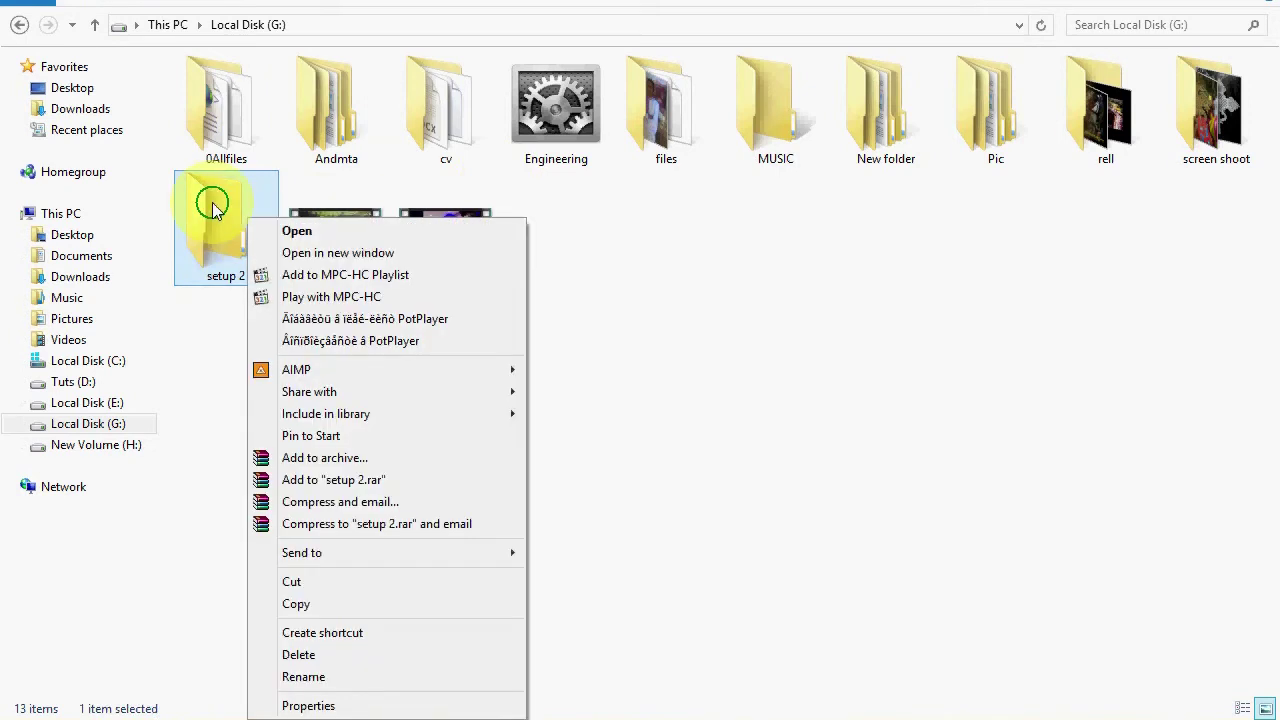
{"action": "right_click", "coordinate": [213, 205]}
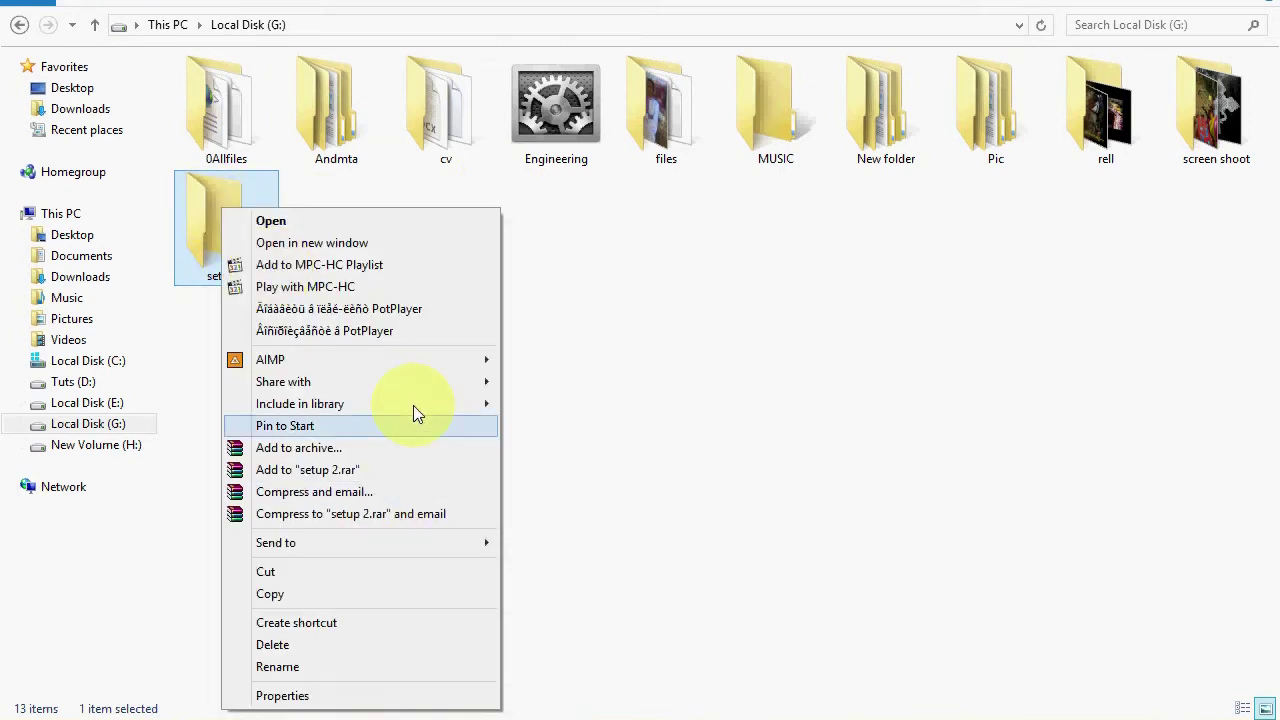
{"action": "mouse_move", "coordinate": [430, 383]}
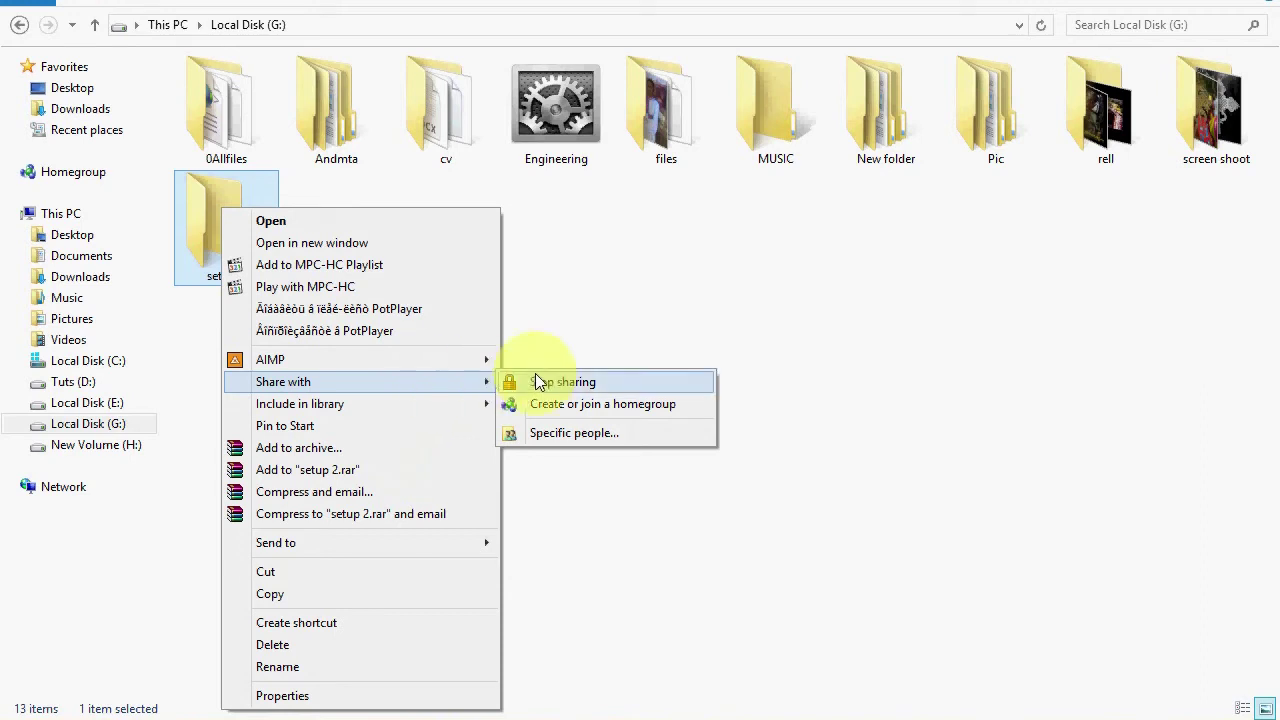
{"action": "left_click", "coordinate": [571, 434]}
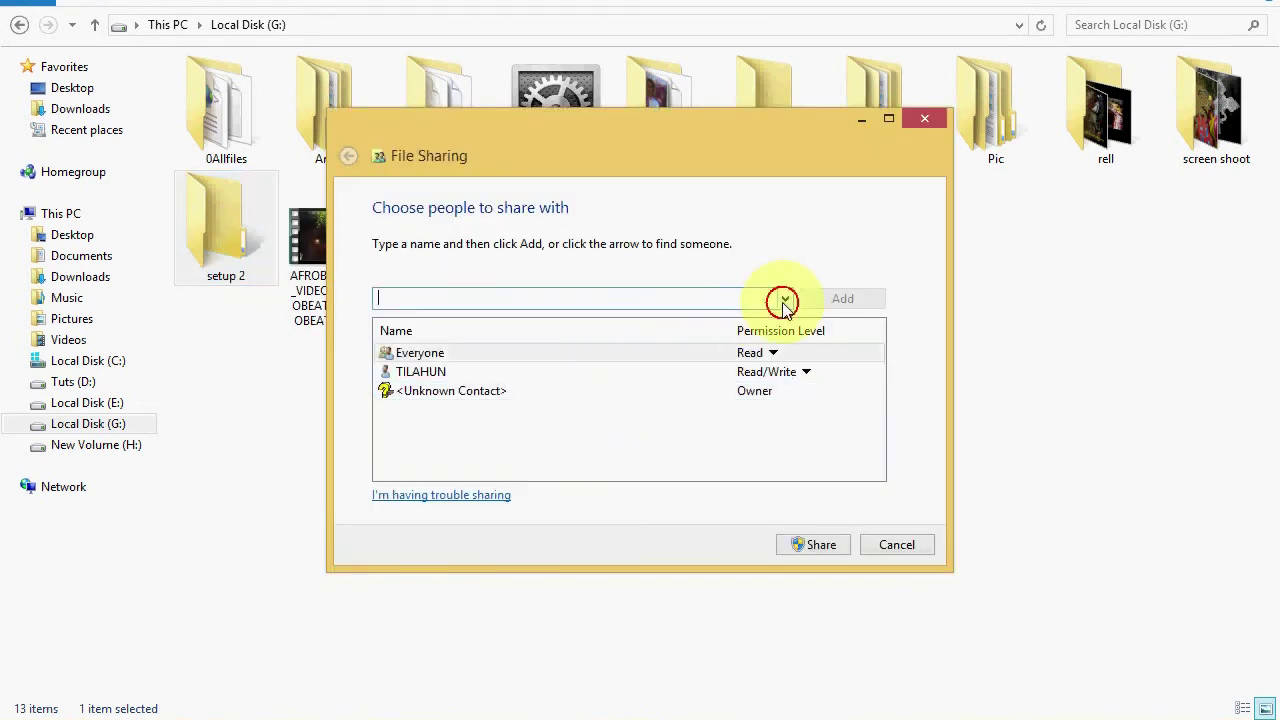
Choose Everyone, share setup 2, change the settings of its previously shared programming tools folder too, and finish the sharing dialog.
{"action": "left_click", "coordinate": [786, 302]}
{"action": "left_click", "coordinate": [610, 350]}
{"action": "left_click", "coordinate": [821, 298]}
{"action": "left_click", "coordinate": [783, 302]}
{"action": "left_click", "coordinate": [629, 350]}
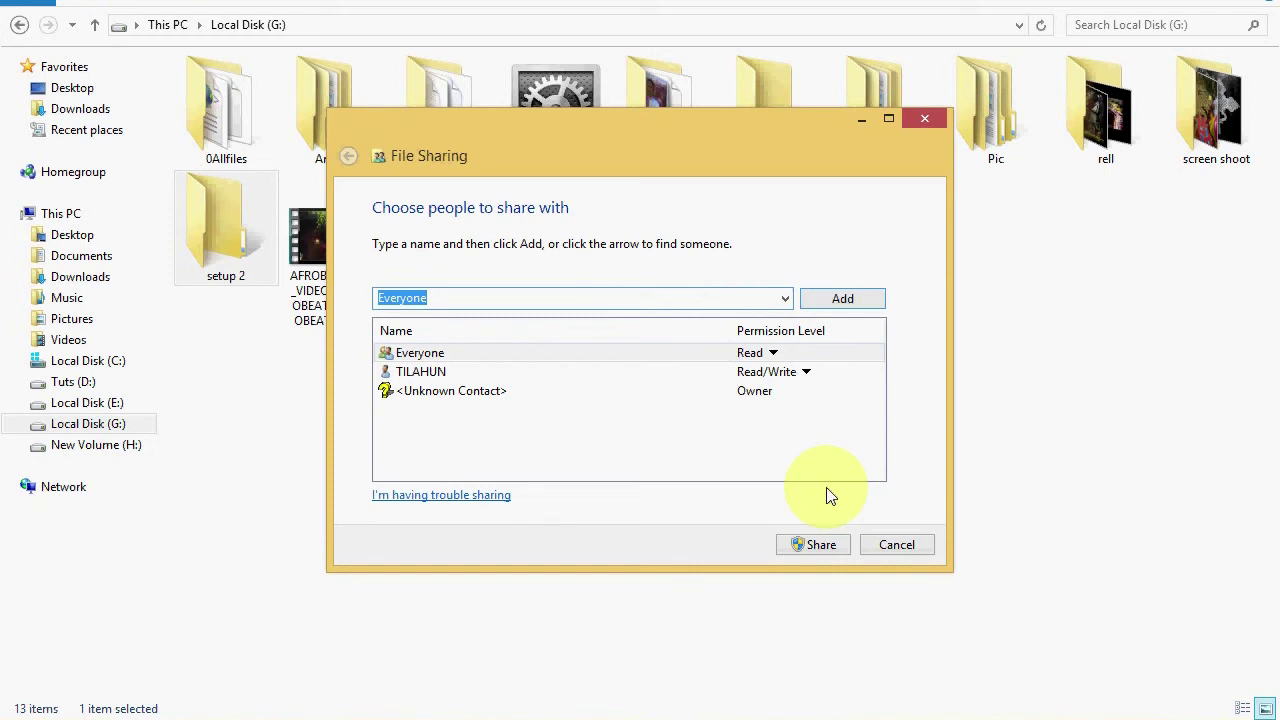
{"action": "left_click", "coordinate": [820, 545]}
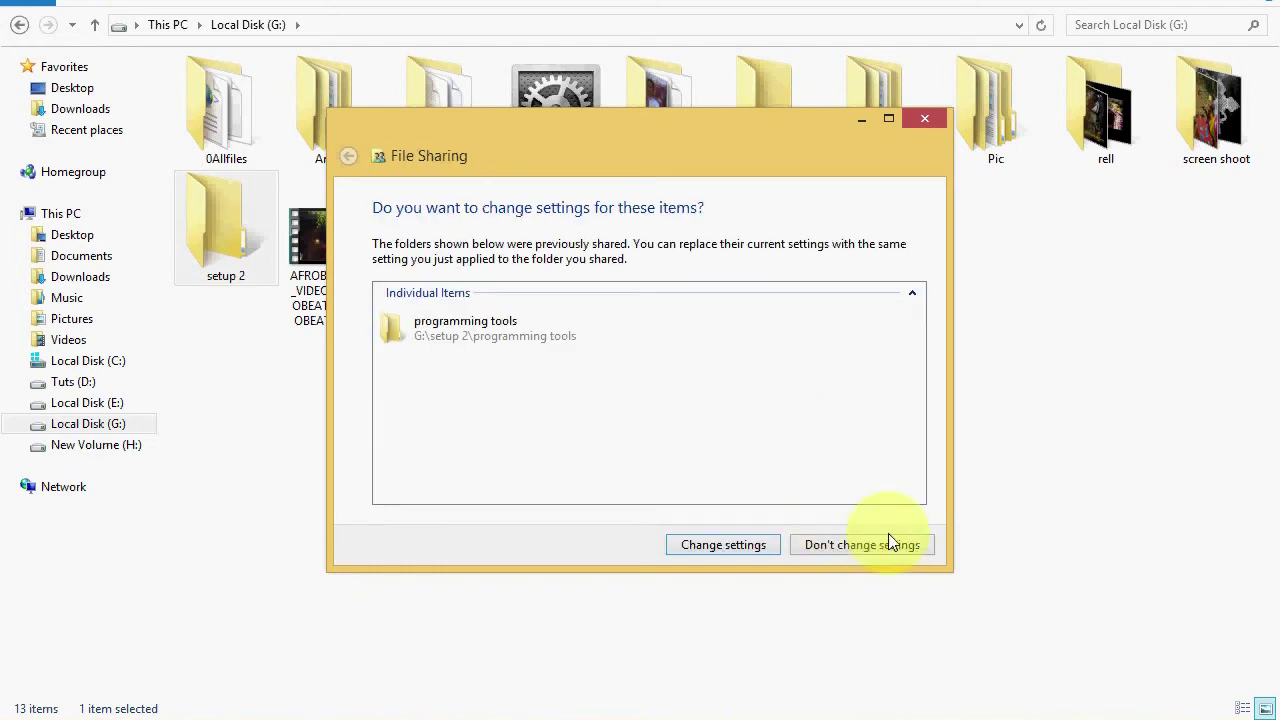
{"action": "left_click", "coordinate": [746, 546]}
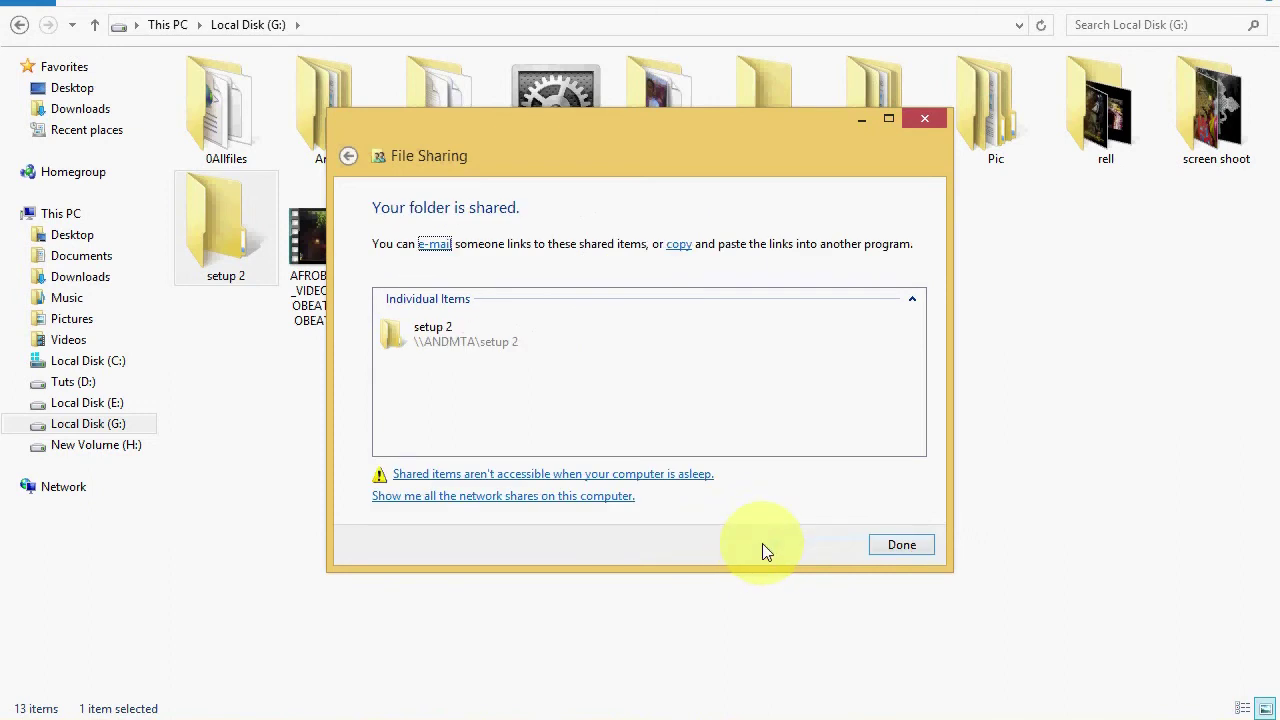
{"action": "left_click", "coordinate": [889, 551]}
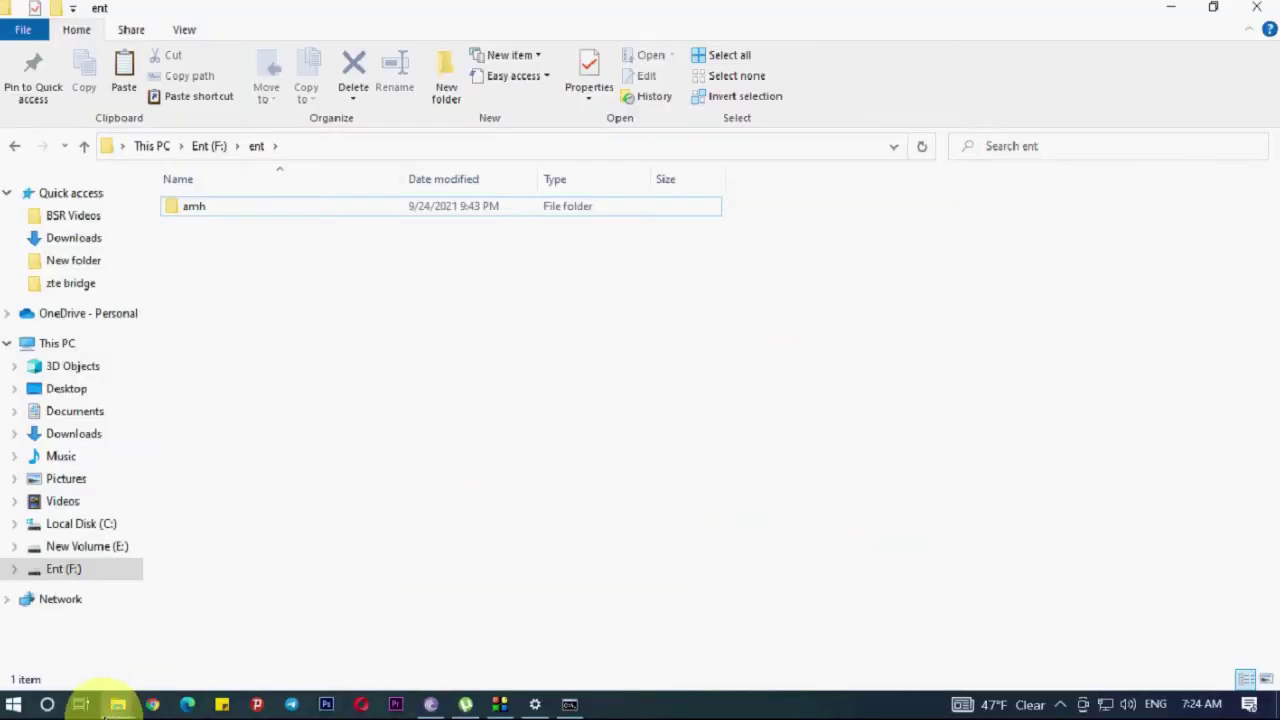
On the first computer, browse the network to the ANDMTA computer and open its shared setup 2 folder.
{"action": "left_click", "coordinate": [118, 704]}
{"action": "left_click", "coordinate": [160, 623]}
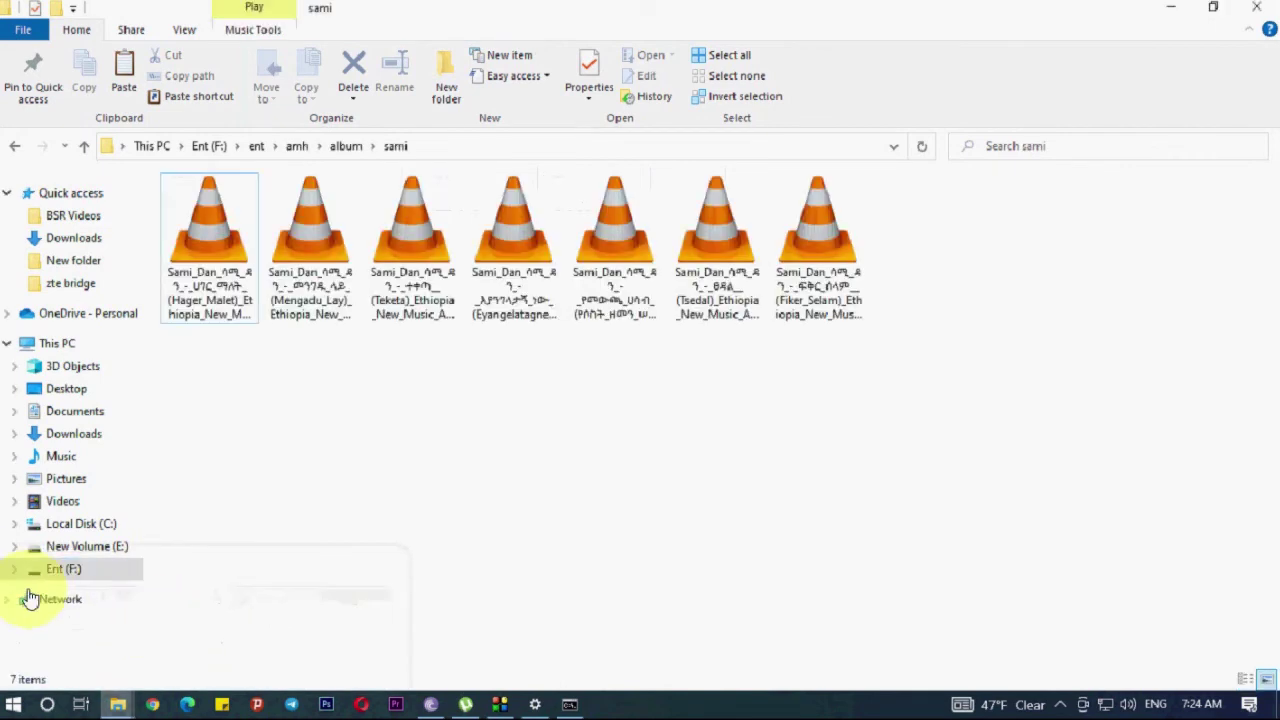
{"action": "left_click", "coordinate": [70, 599]}
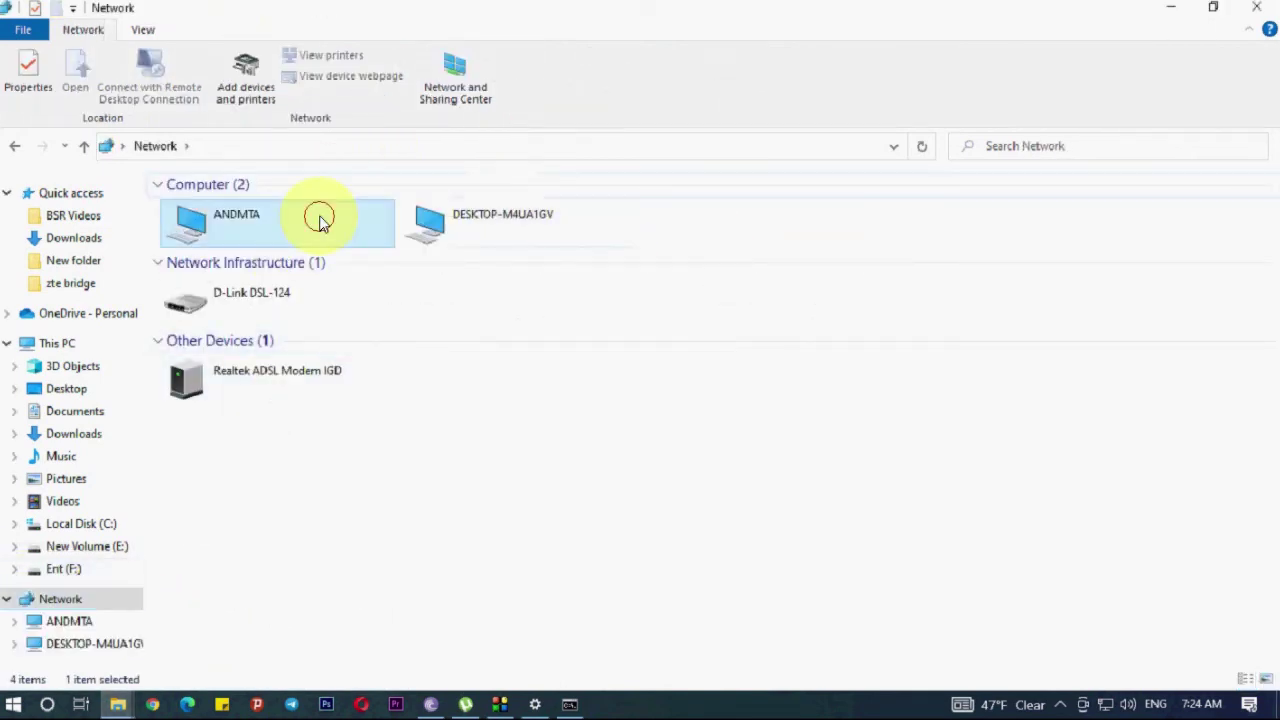
{"action": "double_click", "coordinate": [317, 214]}
{"action": "left_click", "coordinate": [528, 212]}
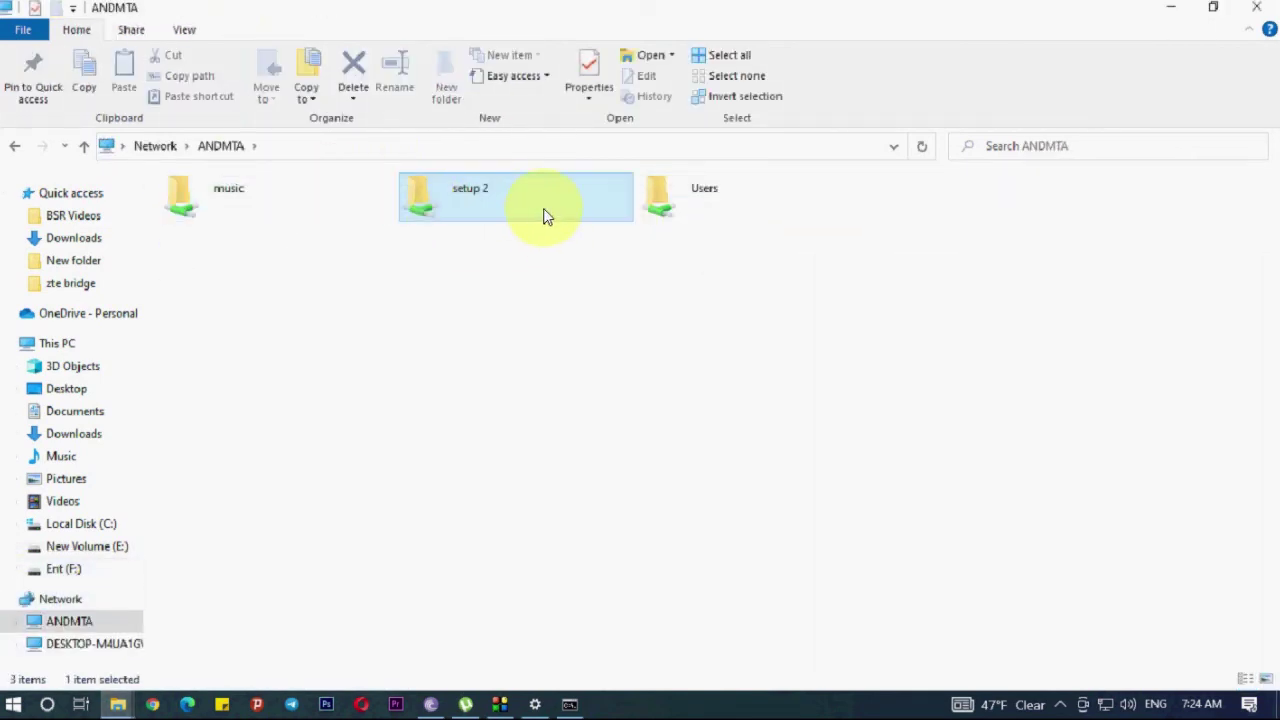
{"action": "double_click", "coordinate": [480, 205]}
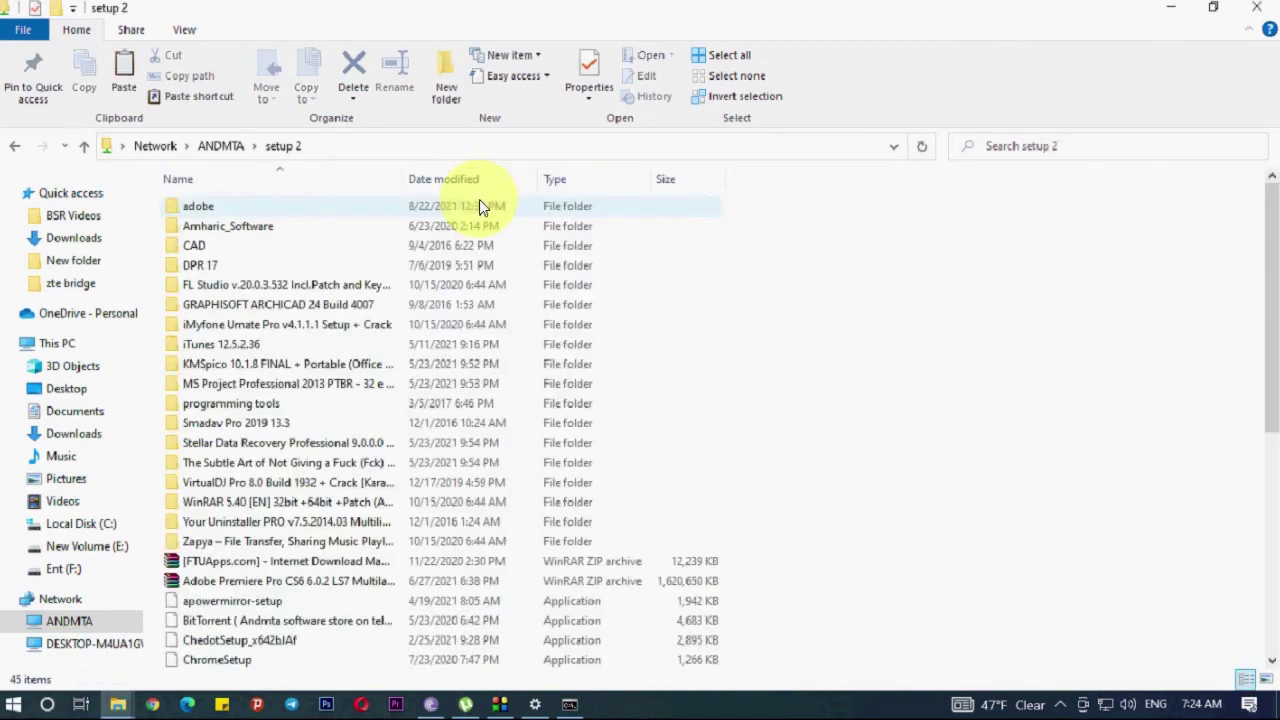
Examine the contents of the setup 2 share, including its programming tools and MS Project Professional 2013 folders.
{"action": "scroll", "coordinate": [428, 326], "scroll_direction": "down", "scroll_amount": 1}
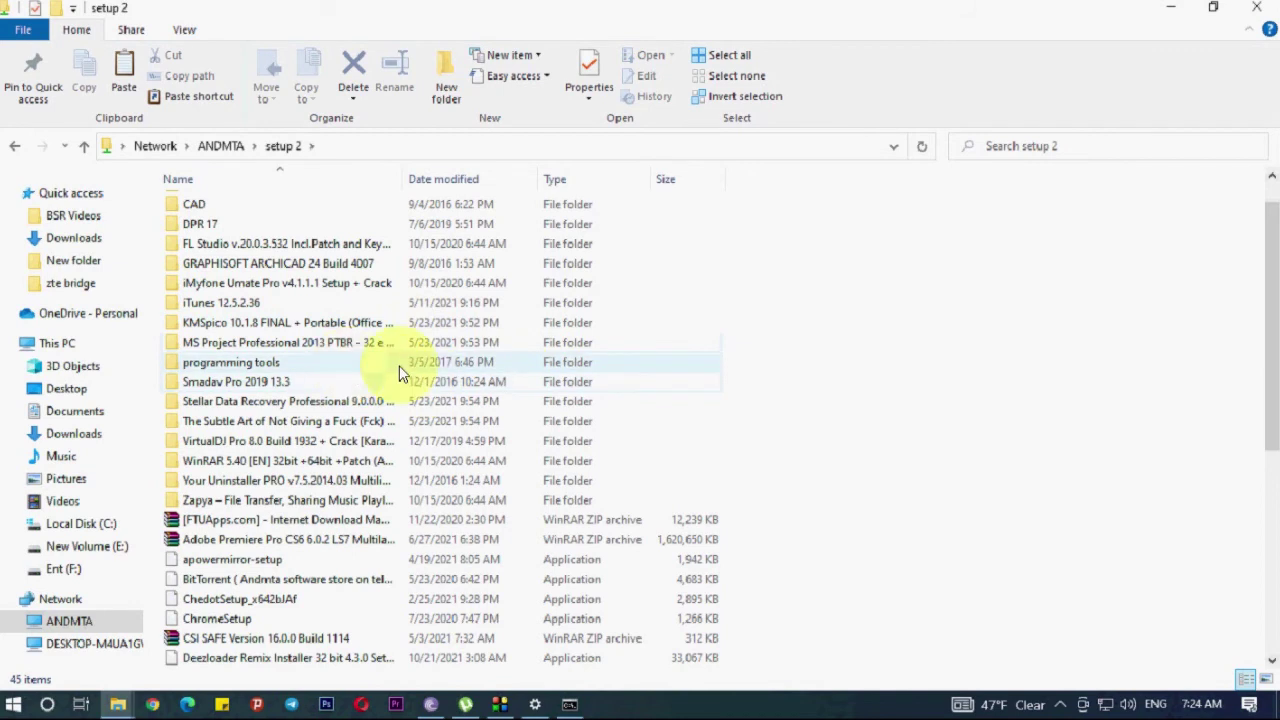
{"action": "left_click", "coordinate": [514, 362]}
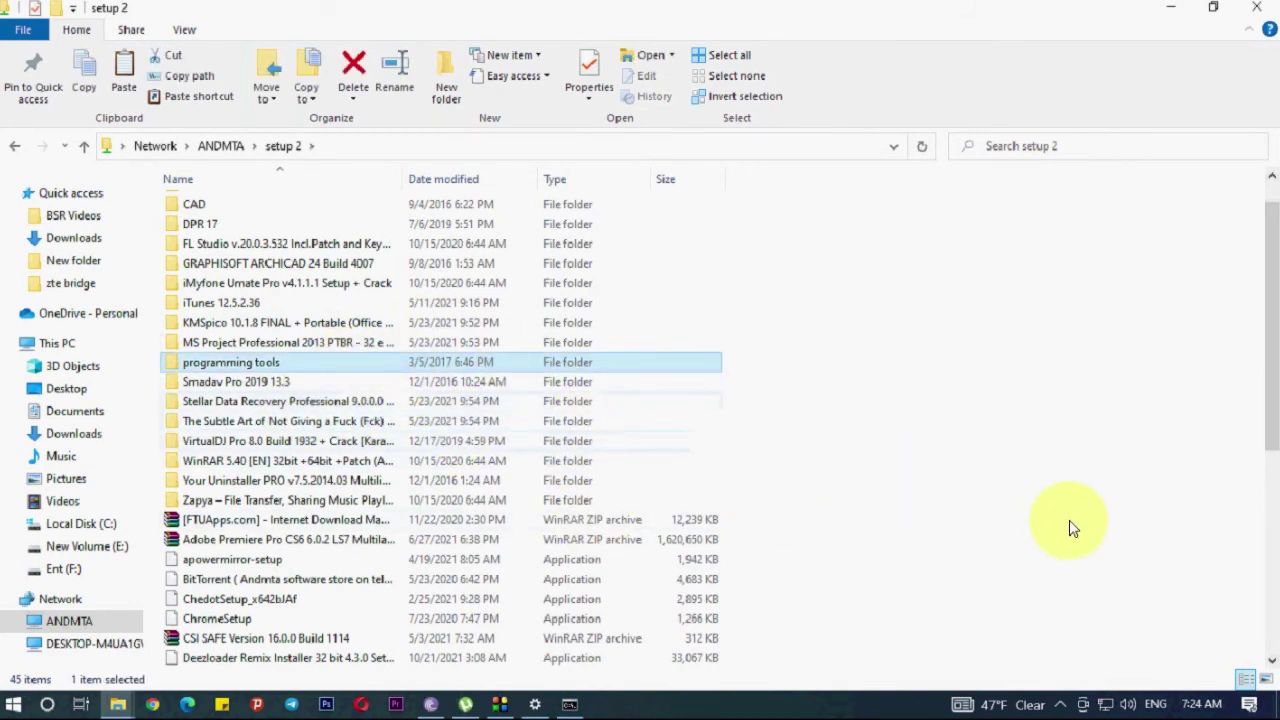
{"action": "double_click", "coordinate": [320, 366]}
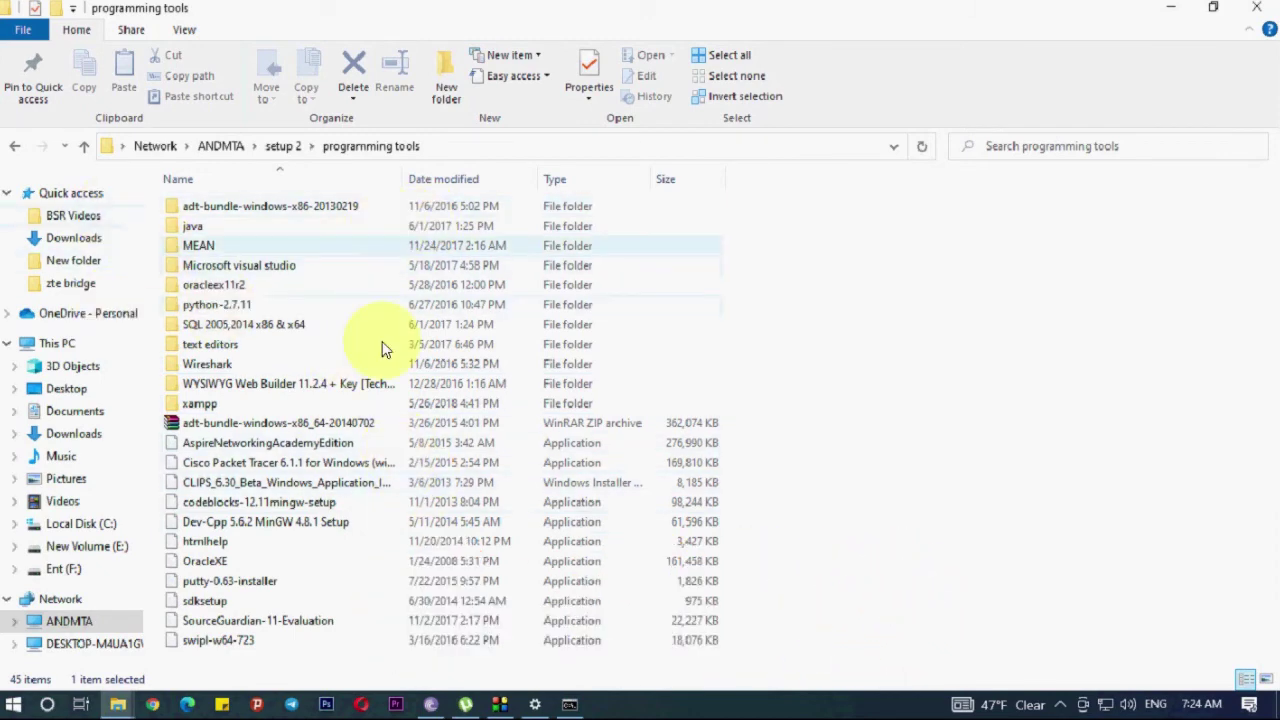
{"action": "left_click", "coordinate": [84, 146]}
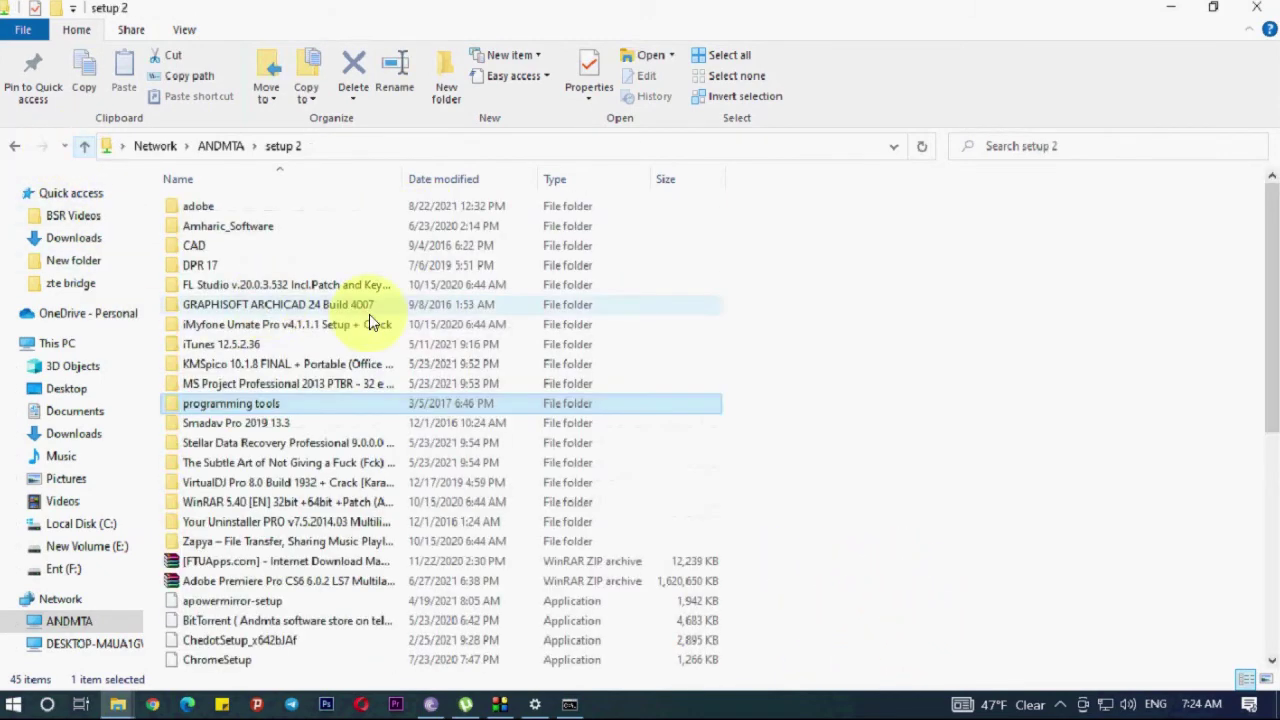
{"action": "left_click", "coordinate": [293, 388]}
{"action": "double_click", "coordinate": [293, 388]}
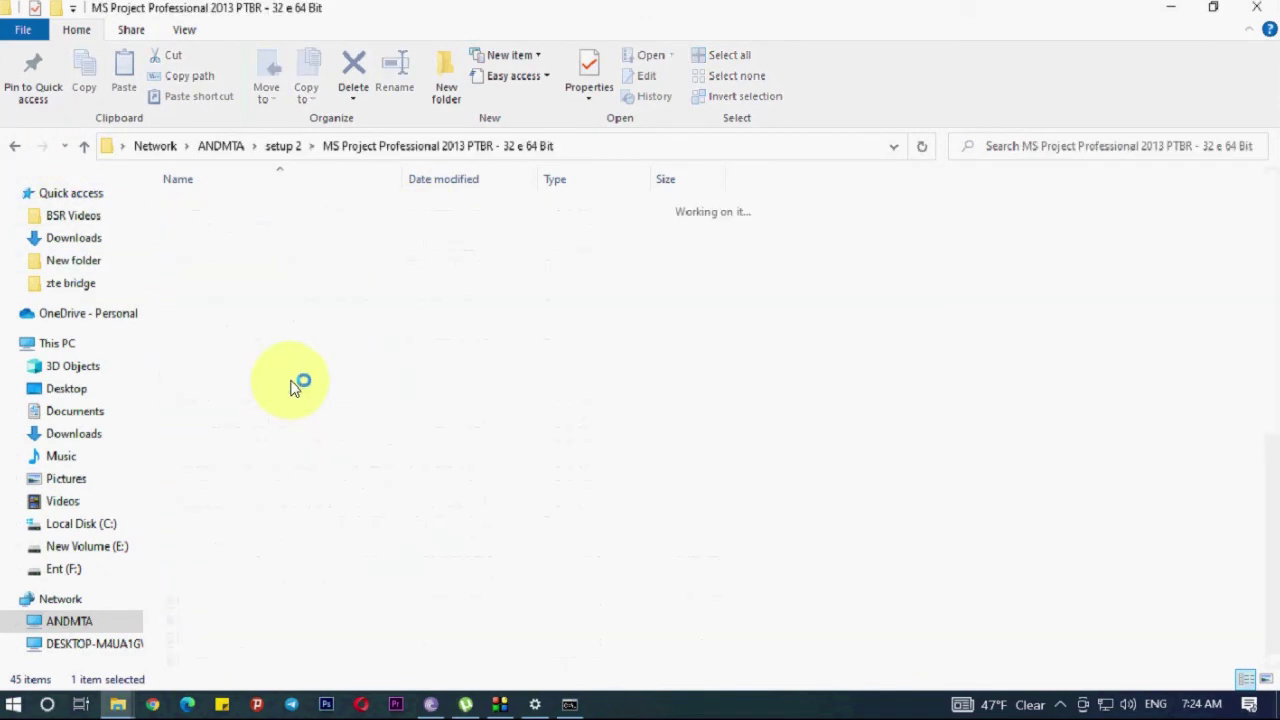
{"action": "left_click", "coordinate": [86, 148]}
{"action": "scroll", "coordinate": [270, 405], "scroll_direction": "down", "scroll_amount": 4}
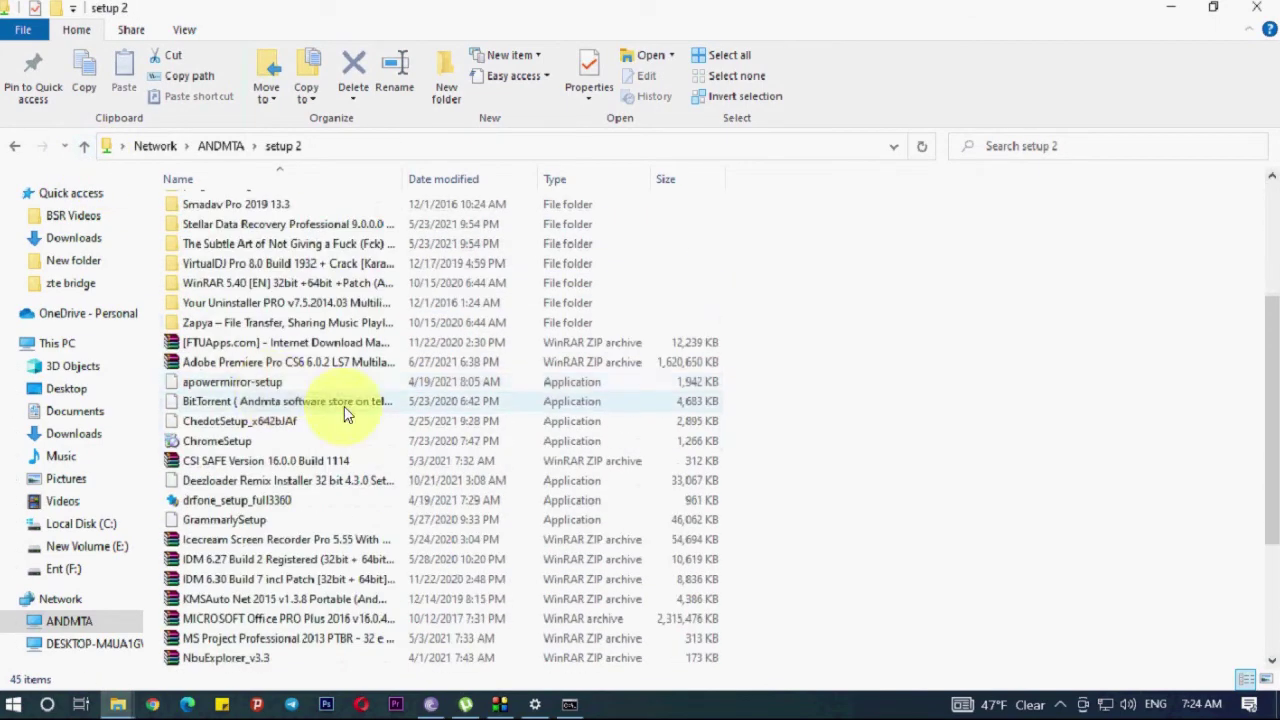
{"action": "scroll", "coordinate": [583, 443], "scroll_direction": "down", "scroll_amount": 3}
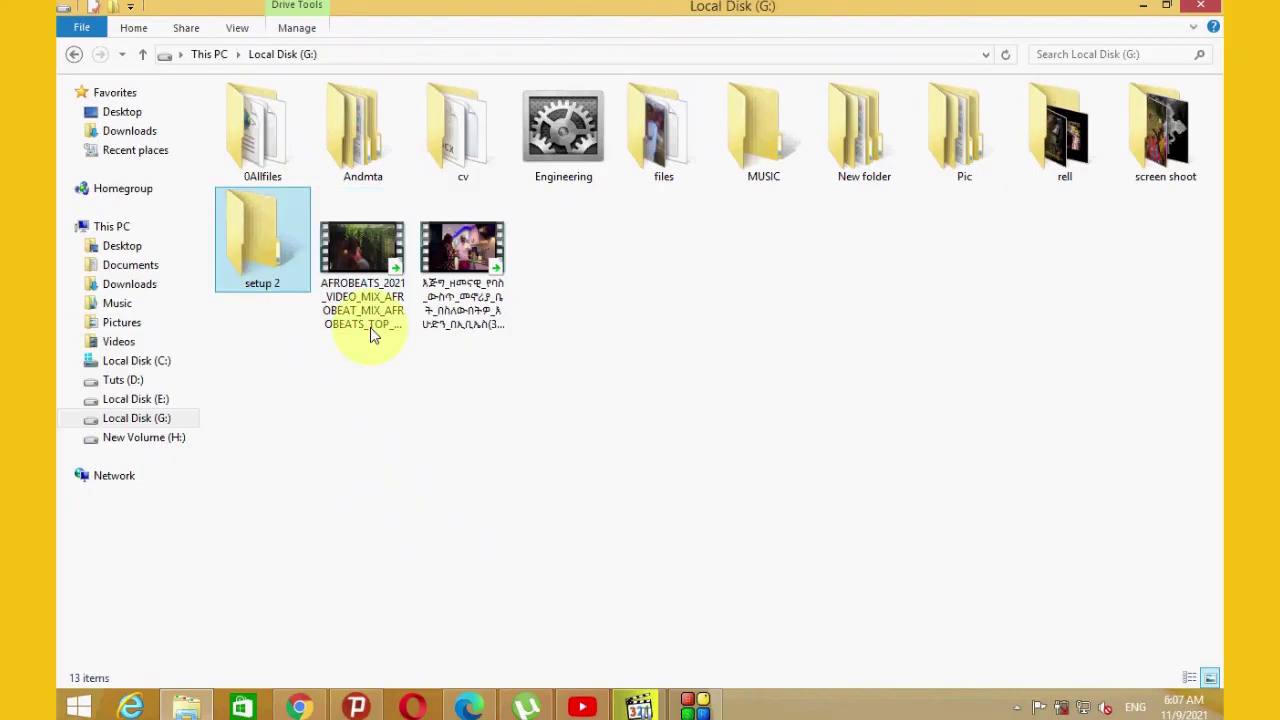
On the second computer, stop sharing the setup 2 folder, and refresh the open setup 2 share on the first computer.
{"action": "left_click", "coordinate": [268, 266]}
{"action": "right_click", "coordinate": [268, 266]}
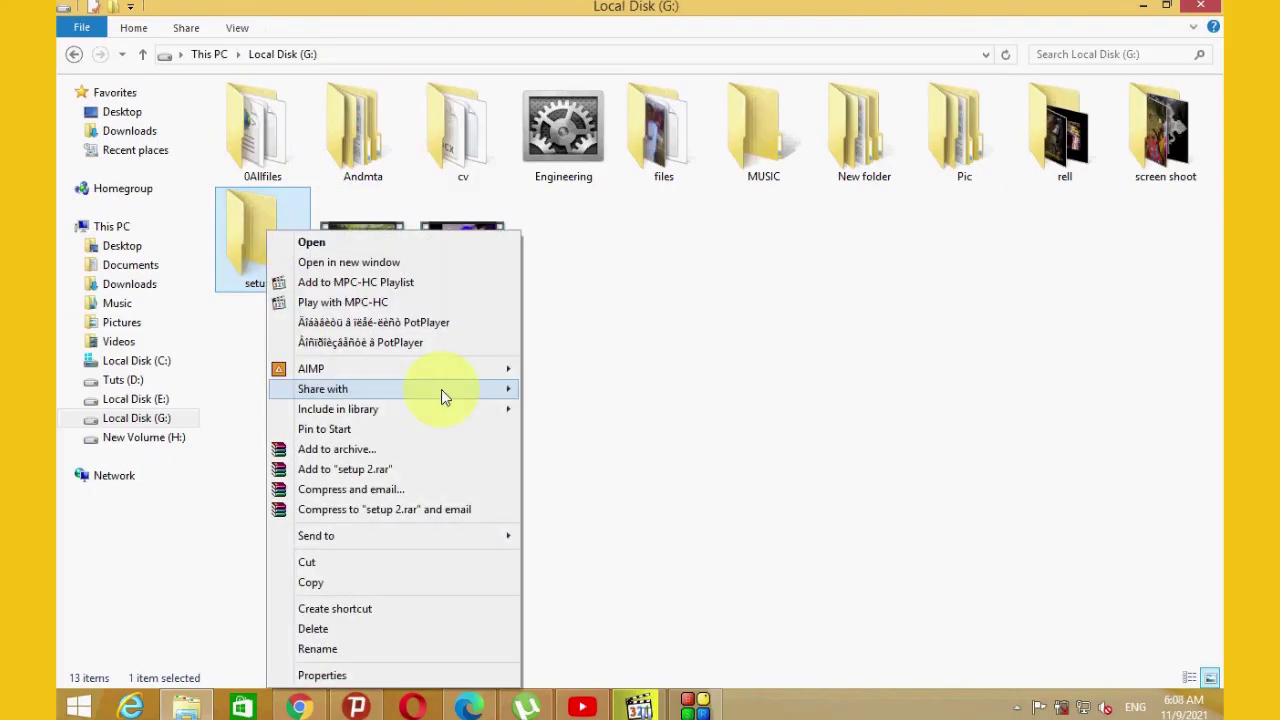
{"action": "mouse_move", "coordinate": [477, 390]}
{"action": "left_click", "coordinate": [539, 396]}
{"action": "left_click", "coordinate": [514, 272]}
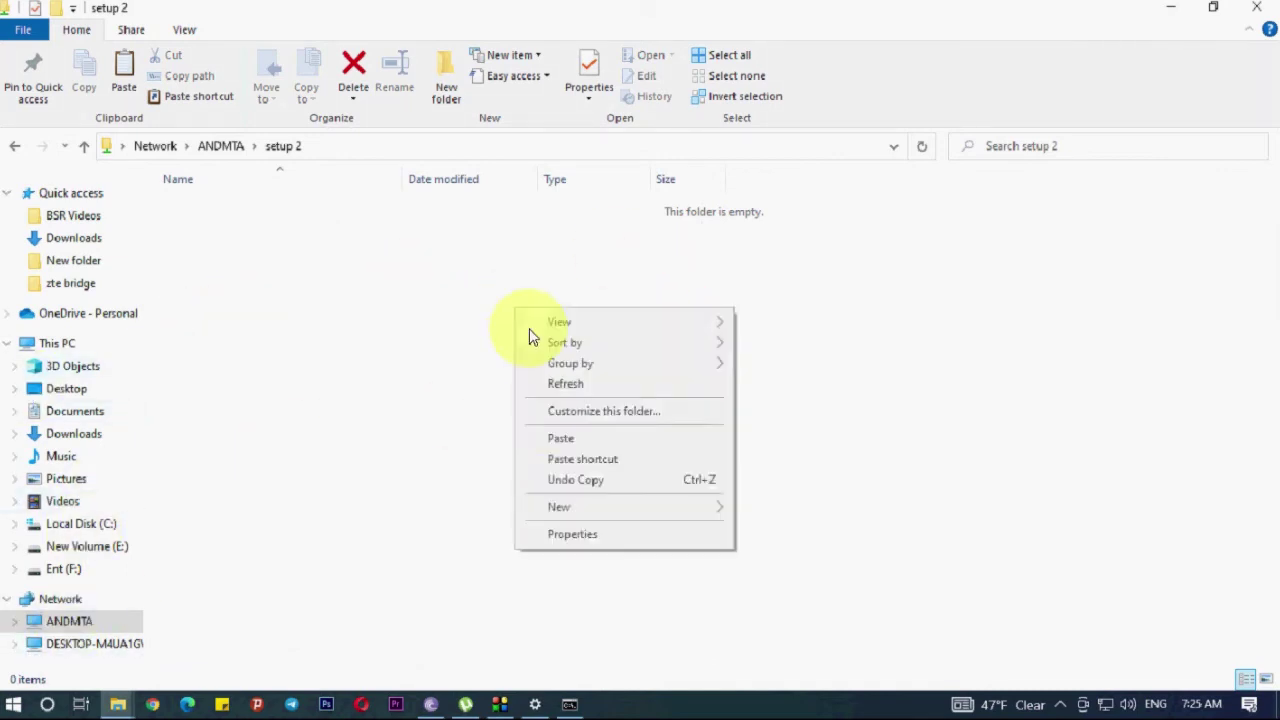
{"action": "left_click", "coordinate": [574, 386]}
Copy the Adobe Premiere Pro CS6 6.0.2 archive from the setup 2 share into New Volume (E:) on the first computer.
{"action": "left_click", "coordinate": [383, 343]}
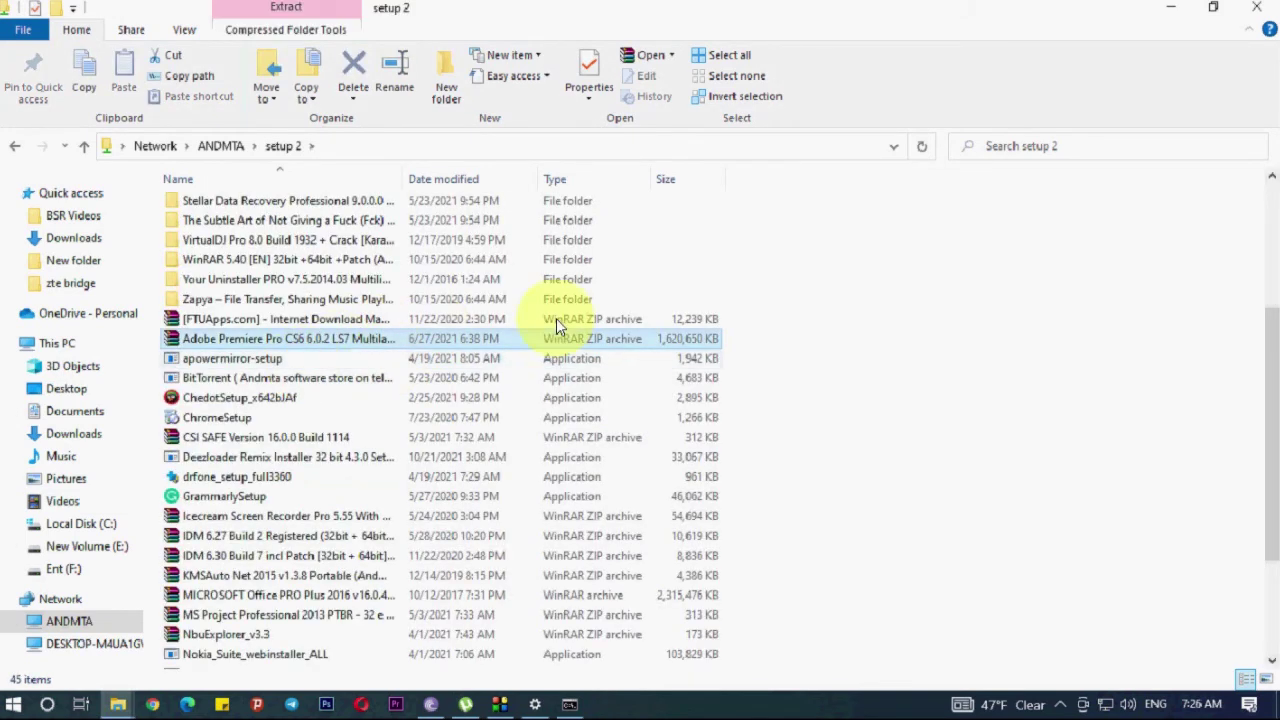
{"action": "right_click", "coordinate": [228, 337]}
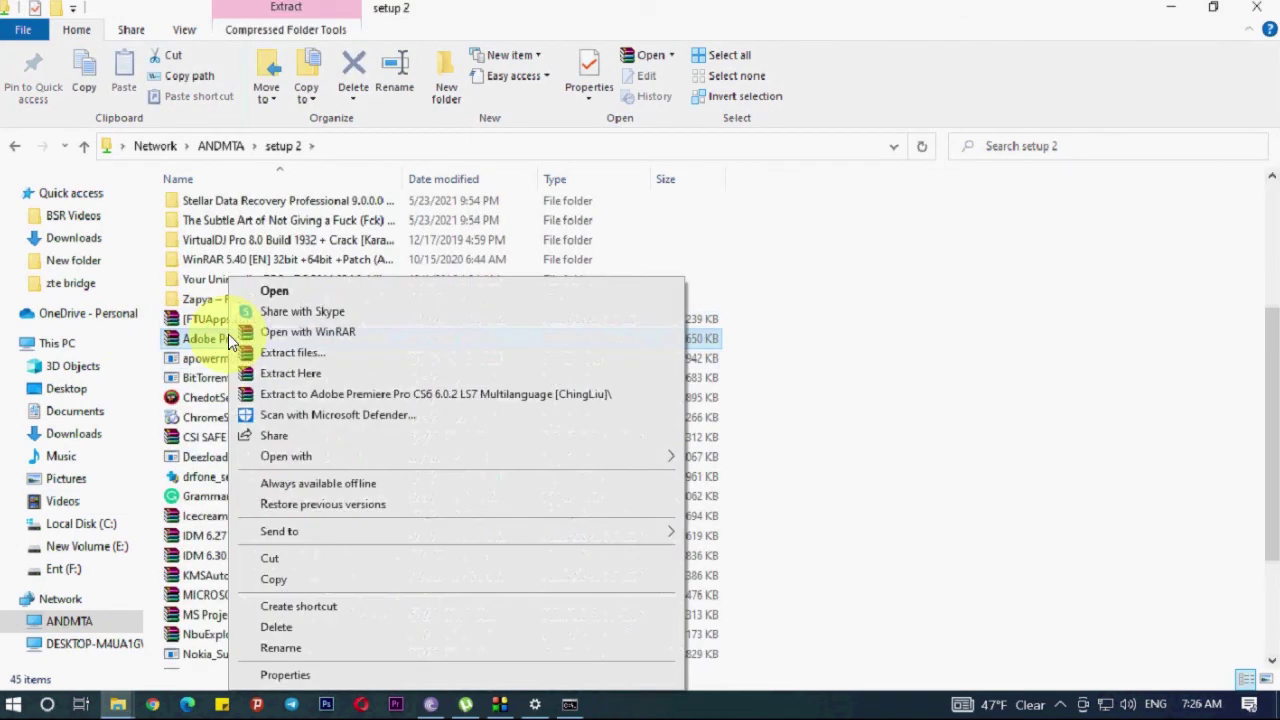
{"action": "left_click", "coordinate": [273, 579]}
{"action": "left_click", "coordinate": [277, 577]}
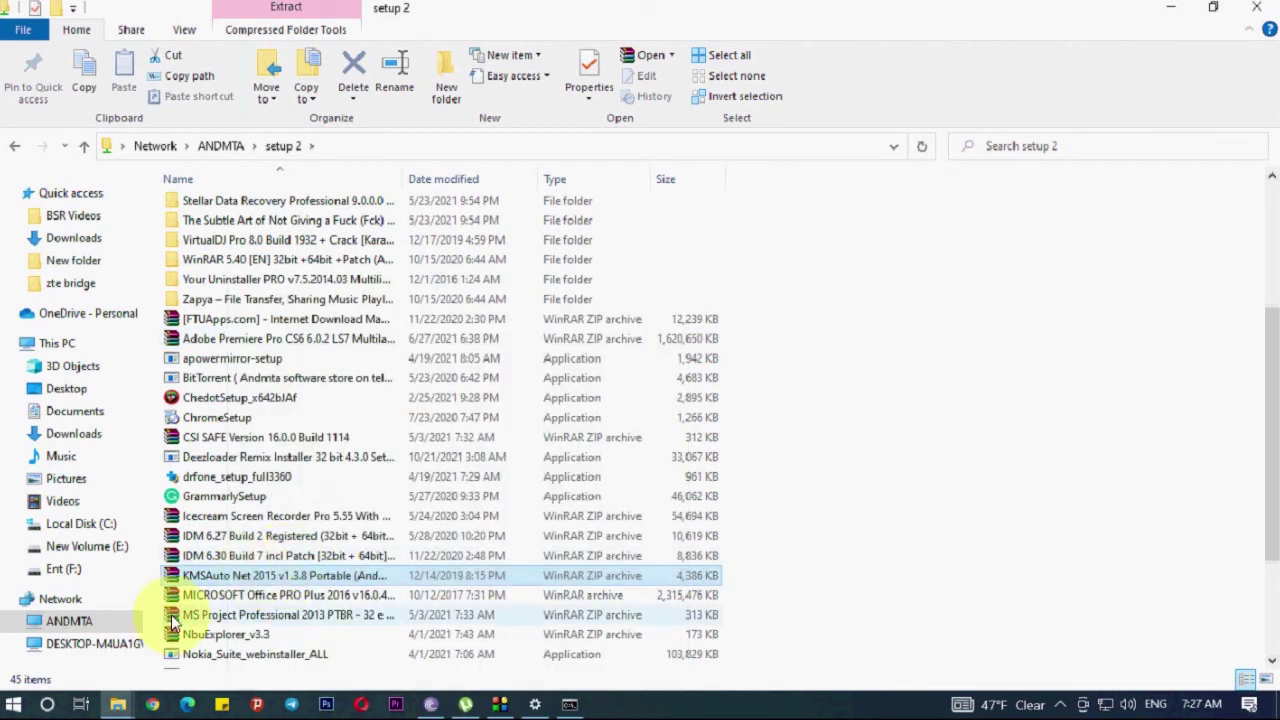
{"action": "key", "text": "super+e"}
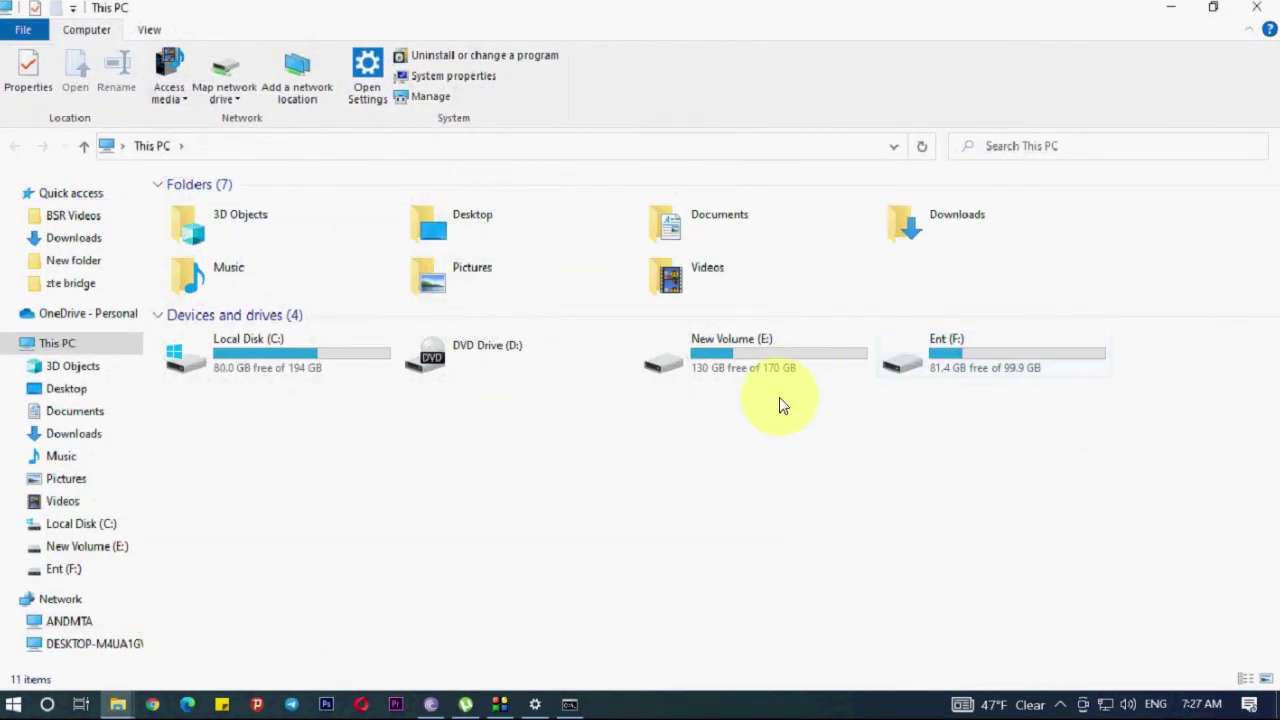
{"action": "double_click", "coordinate": [785, 370]}
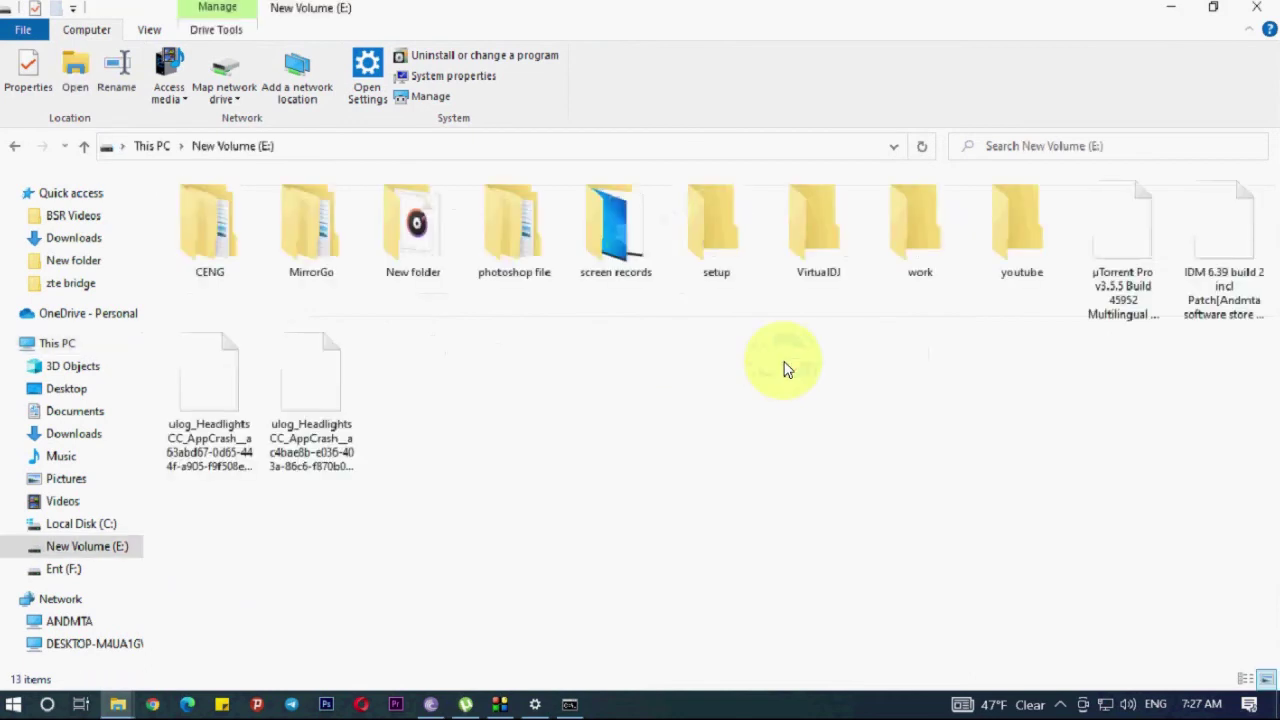
{"action": "right_click", "coordinate": [622, 374]}
{"action": "left_click", "coordinate": [672, 504]}
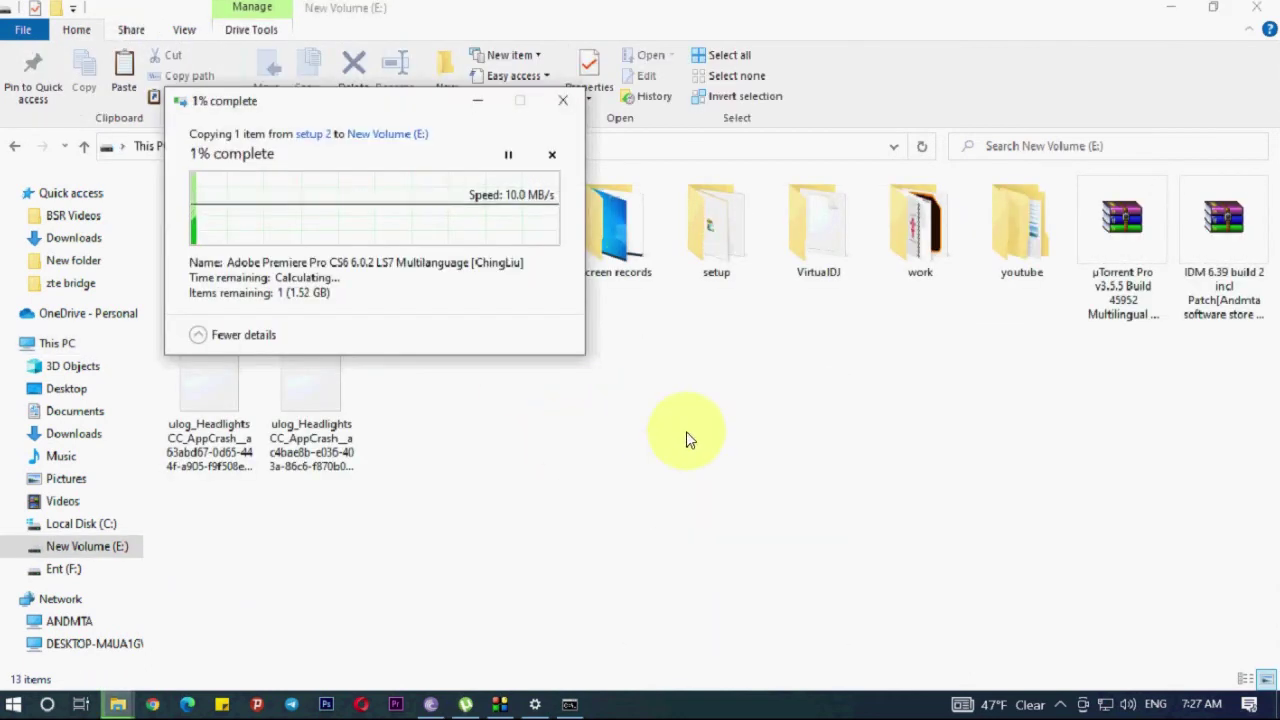
Go up from the setup 2 share to the ANDMTA computer's shared folders, and bring the file copy progress window into view.
{"action": "left_click", "coordinate": [118, 704]}
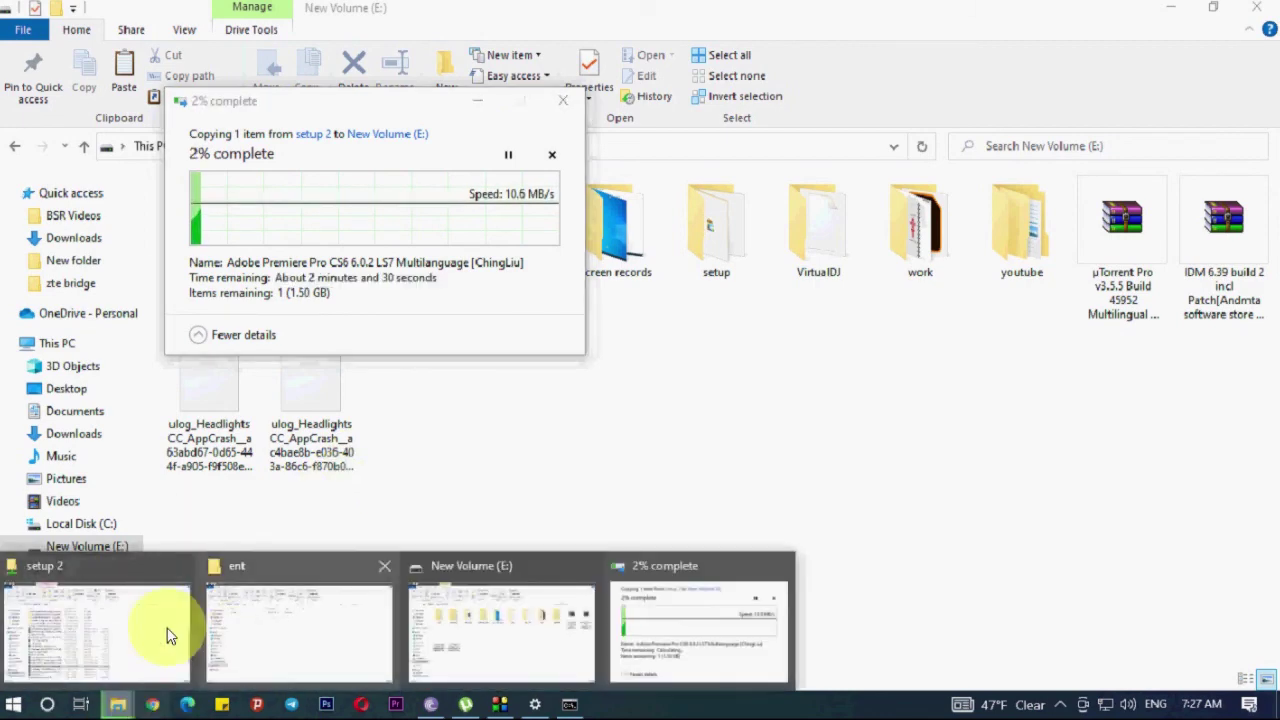
{"action": "left_click", "coordinate": [137, 628]}
{"action": "key", "text": "alt+Up"}
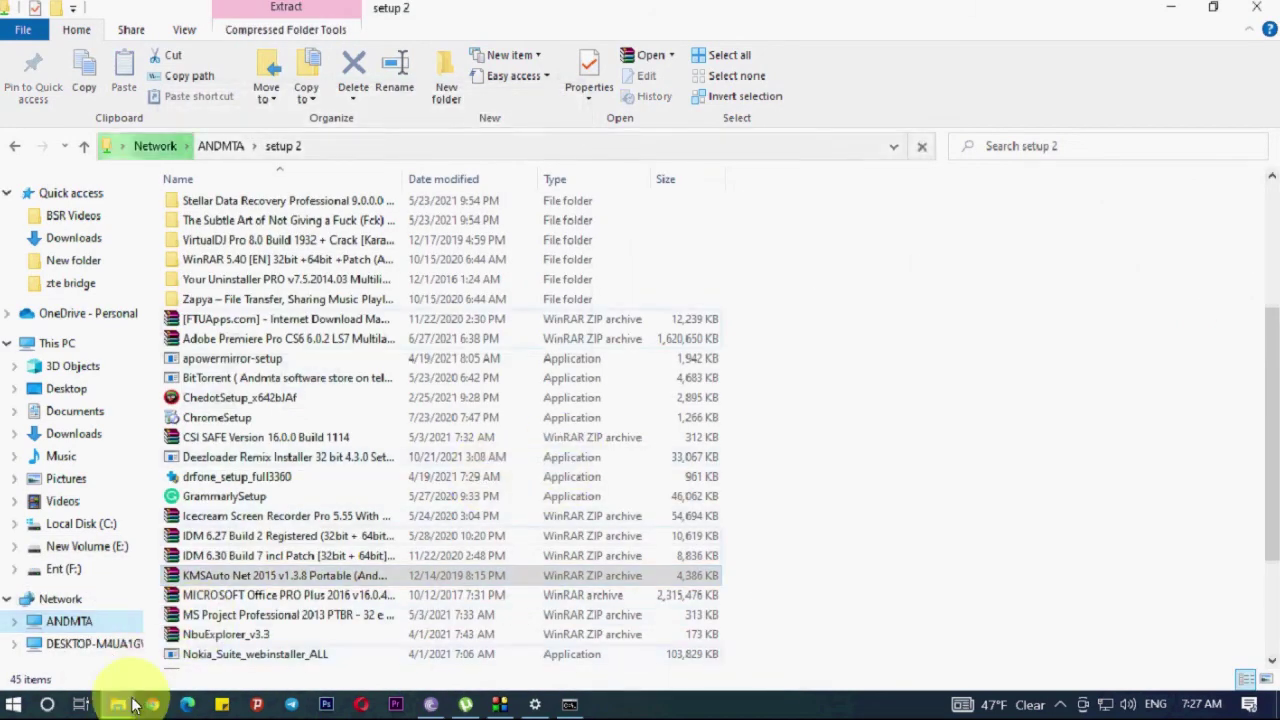
{"action": "left_click", "coordinate": [118, 704]}
{"action": "left_click", "coordinate": [703, 615]}
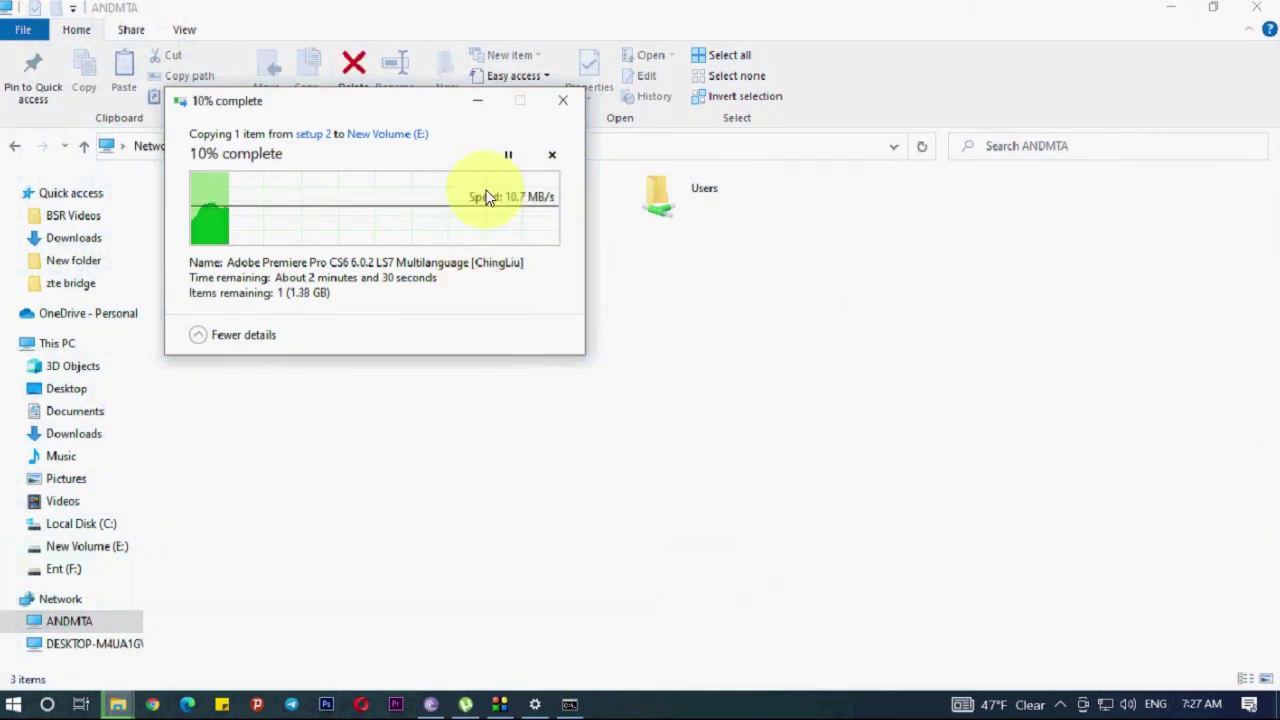
{"action": "left_click_drag", "start_coordinate": [331, 100], "coordinate": [458, 305]}
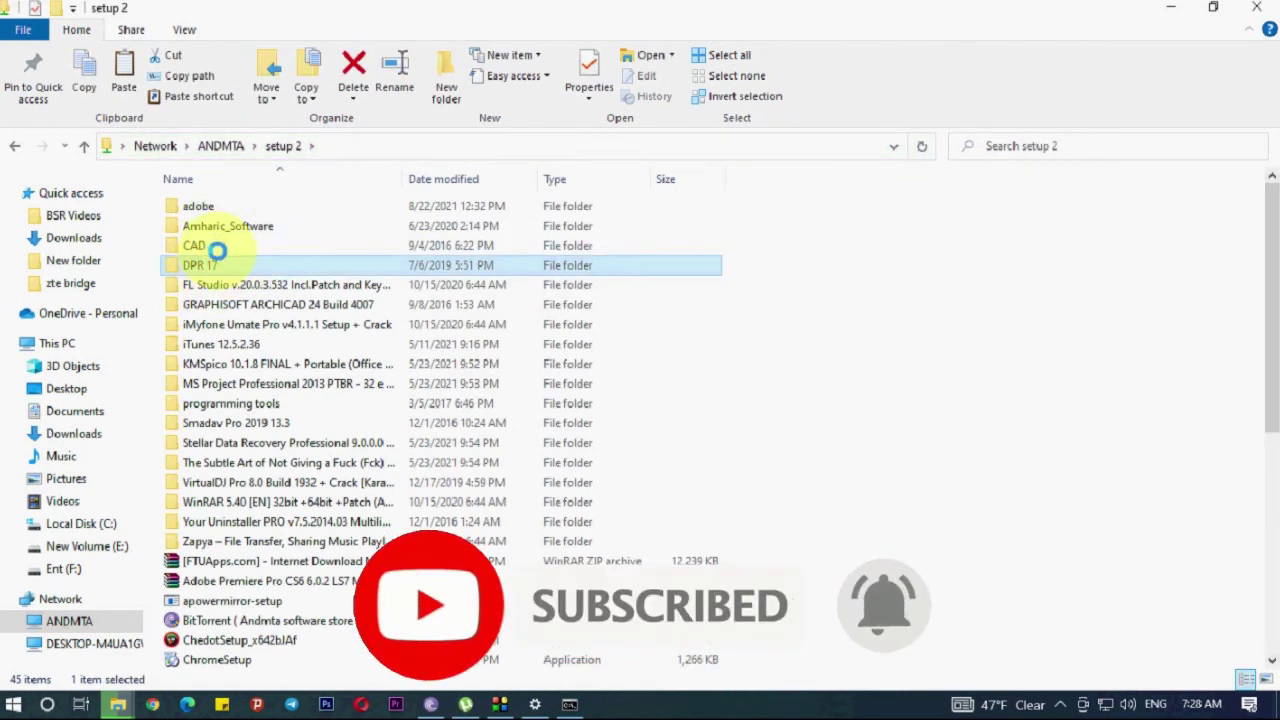
Check the size of the DPR 17 folder in the setup 2 share through its properties.
{"action": "right_click", "coordinate": [314, 272]}
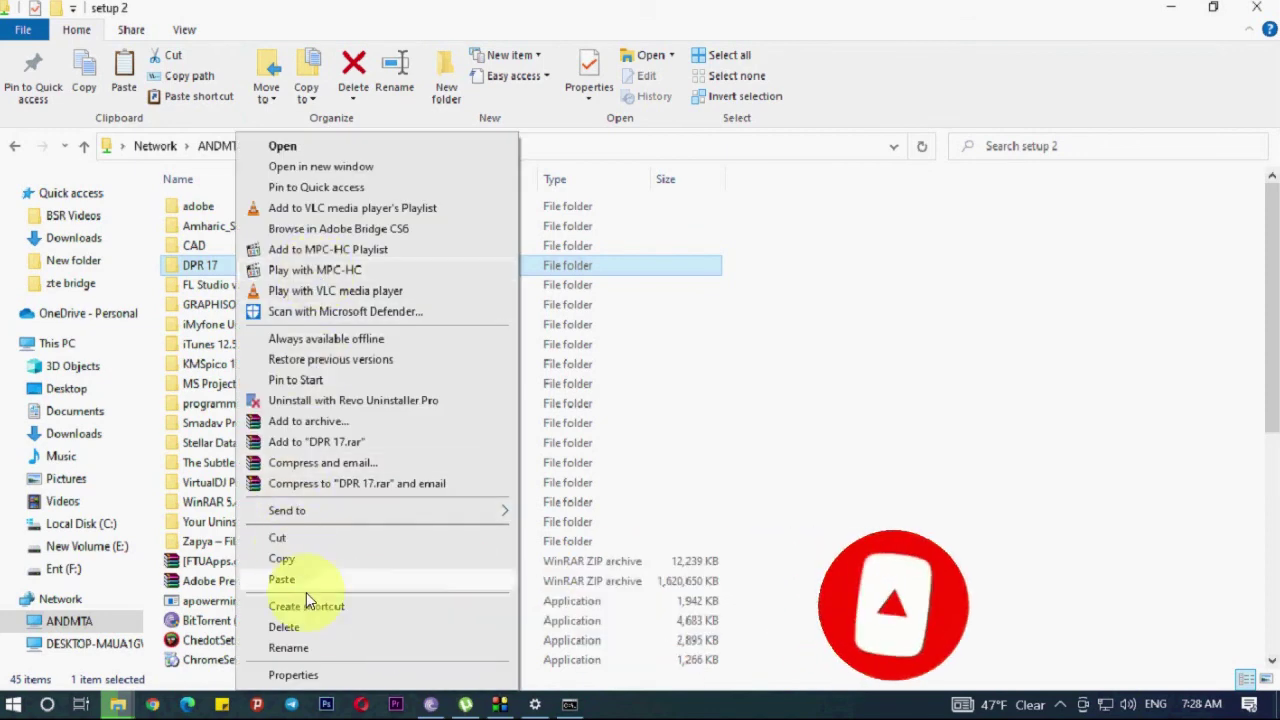
{"action": "left_click", "coordinate": [392, 676]}
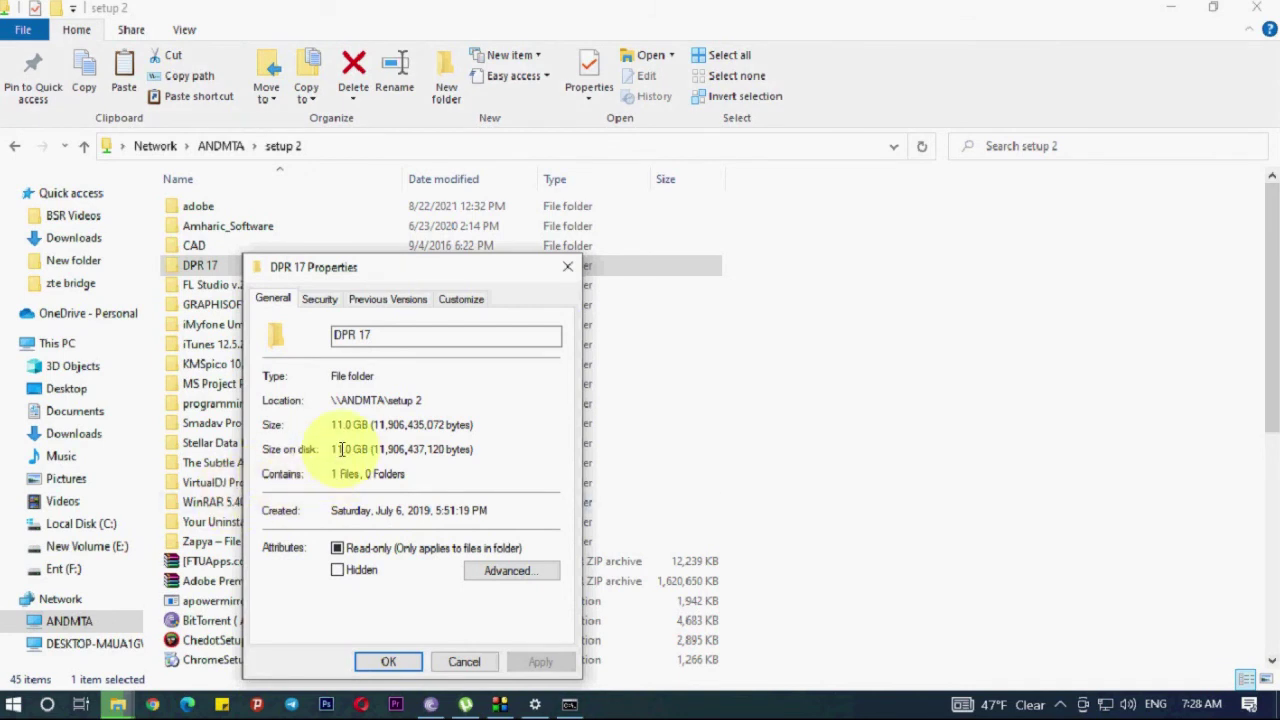
{"action": "left_click_drag", "start_coordinate": [354, 268], "coordinate": [439, 255]}
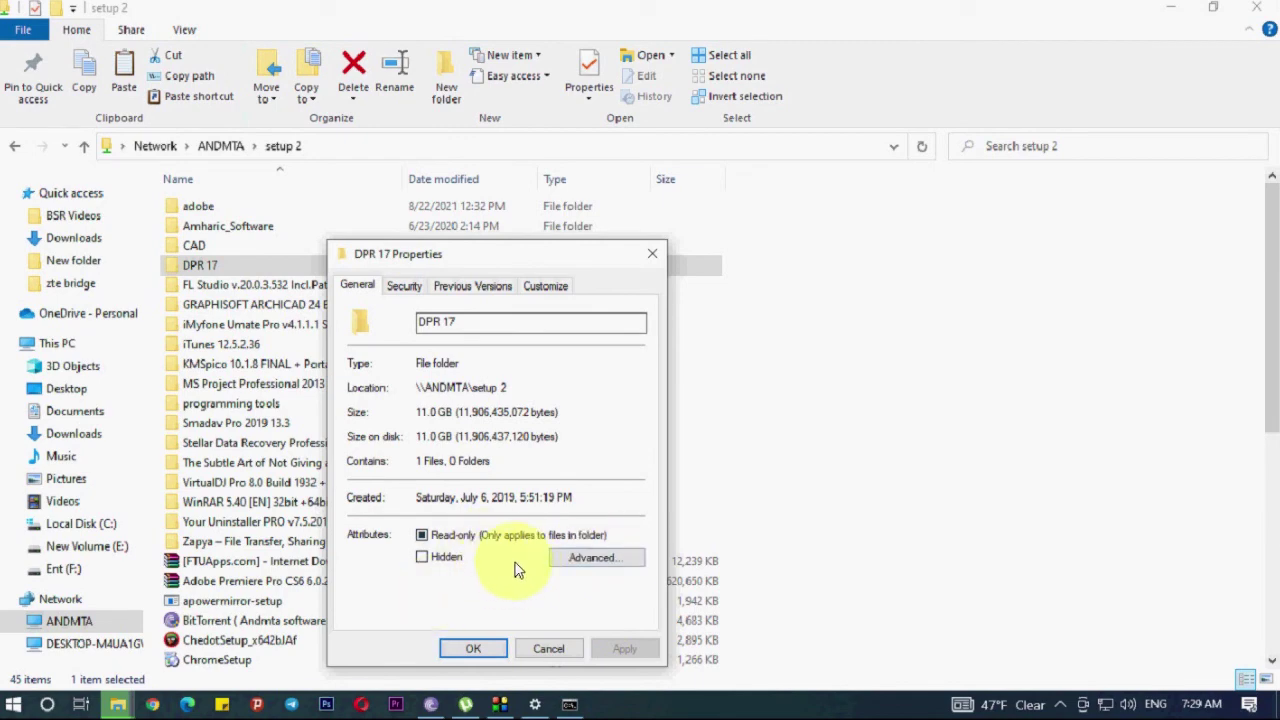
Open the DPR 17 folder to inspect its disc image file, and check New Volume (E:) for the copied Adobe Premiere Pro CS6 archive.
{"action": "left_click", "coordinate": [292, 263]}
{"action": "double_click", "coordinate": [243, 268]}
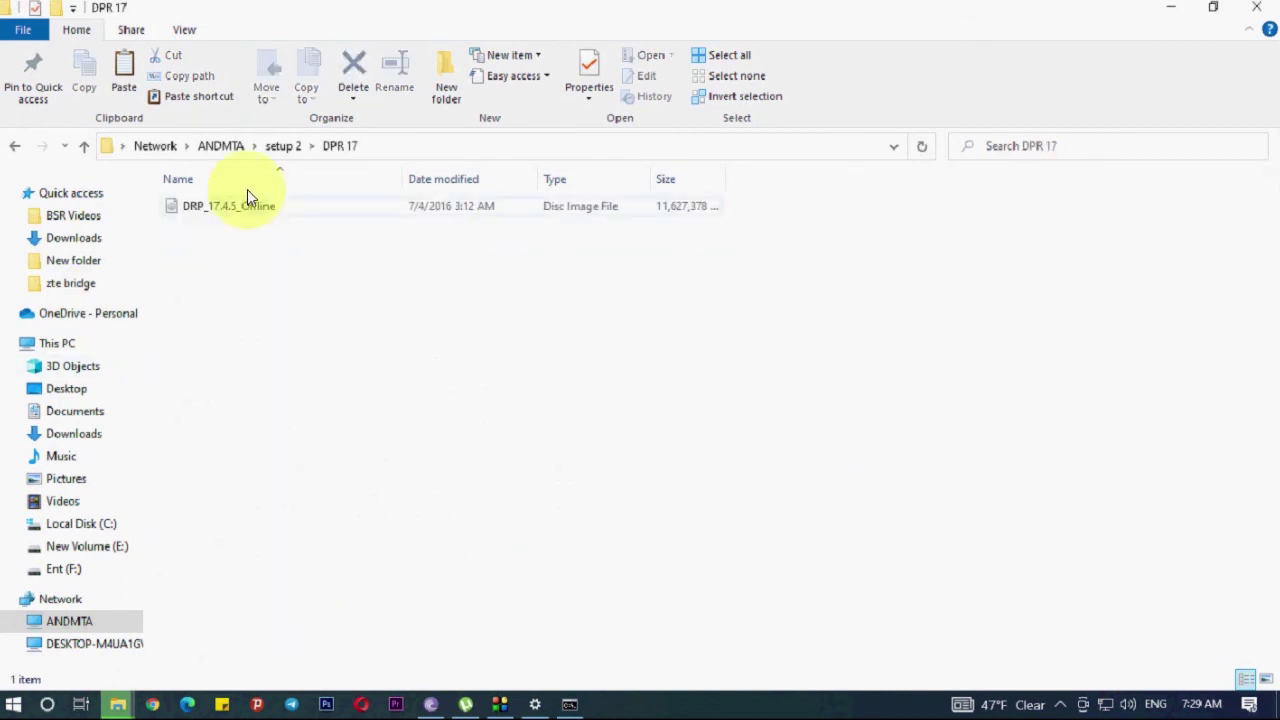
{"action": "double_click", "coordinate": [300, 206]}
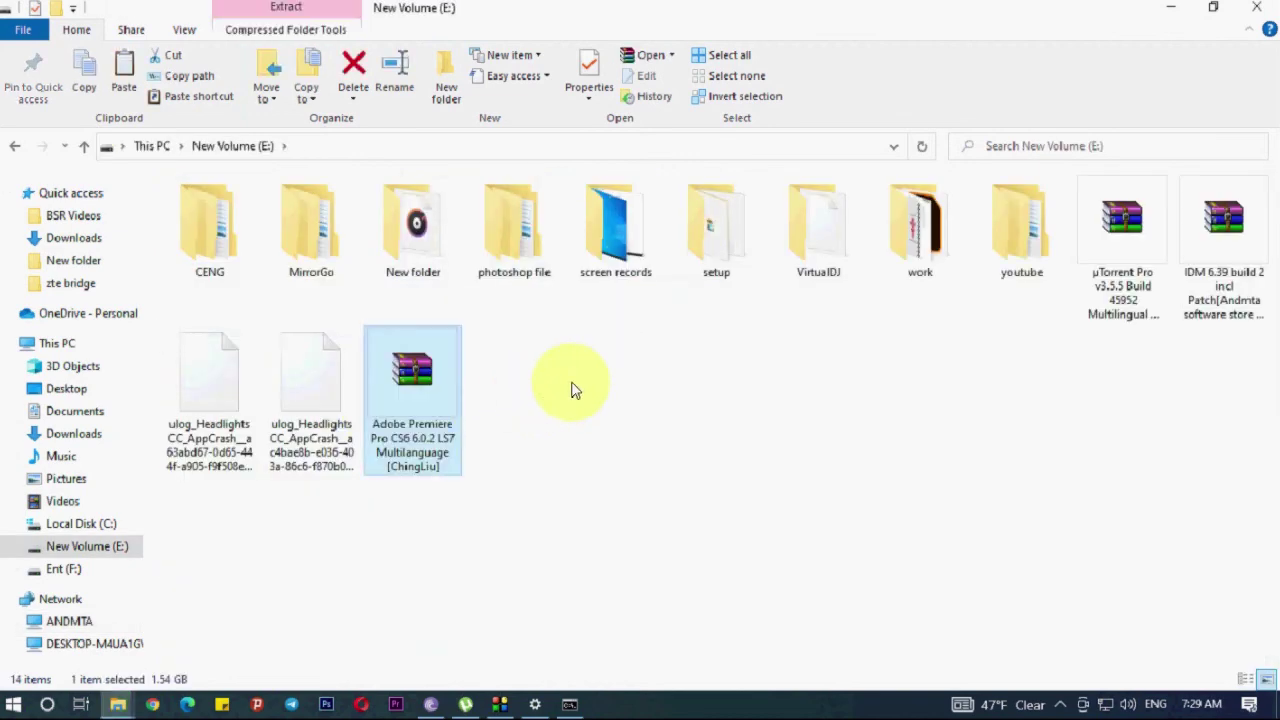
{"action": "left_click", "coordinate": [575, 388]}
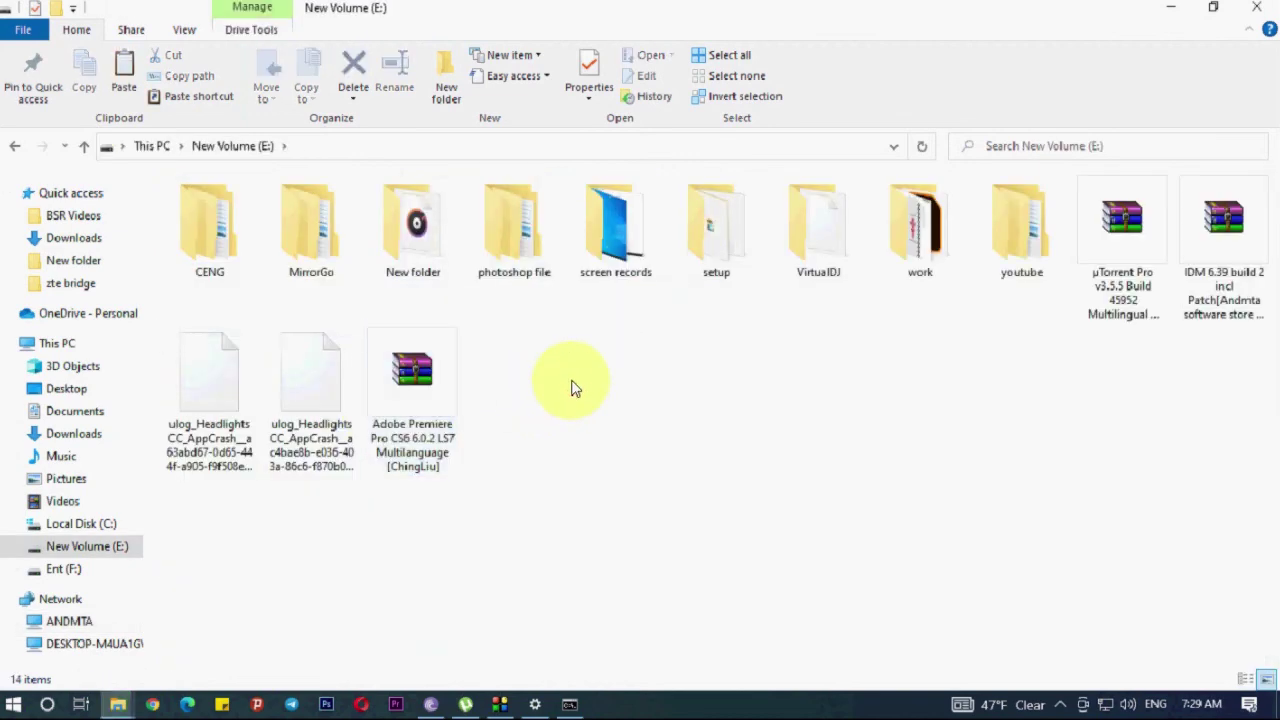